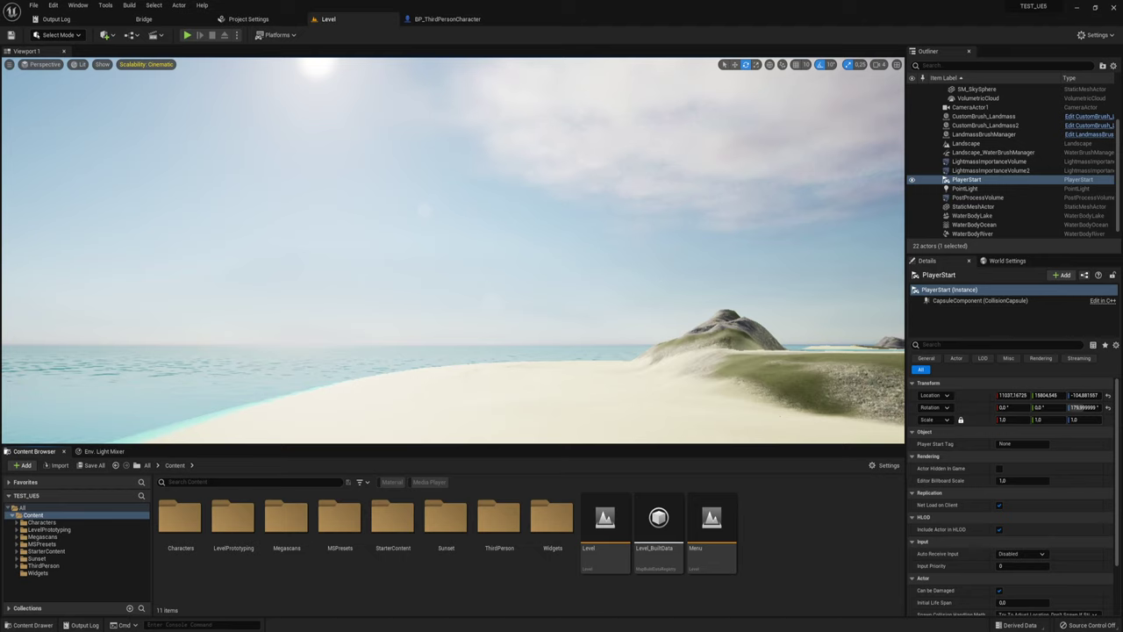
Dim the DirectionalLight's intensity to 0.3 lux so the beach turns to night.
right_click_drag(674, 288, 674, 288)
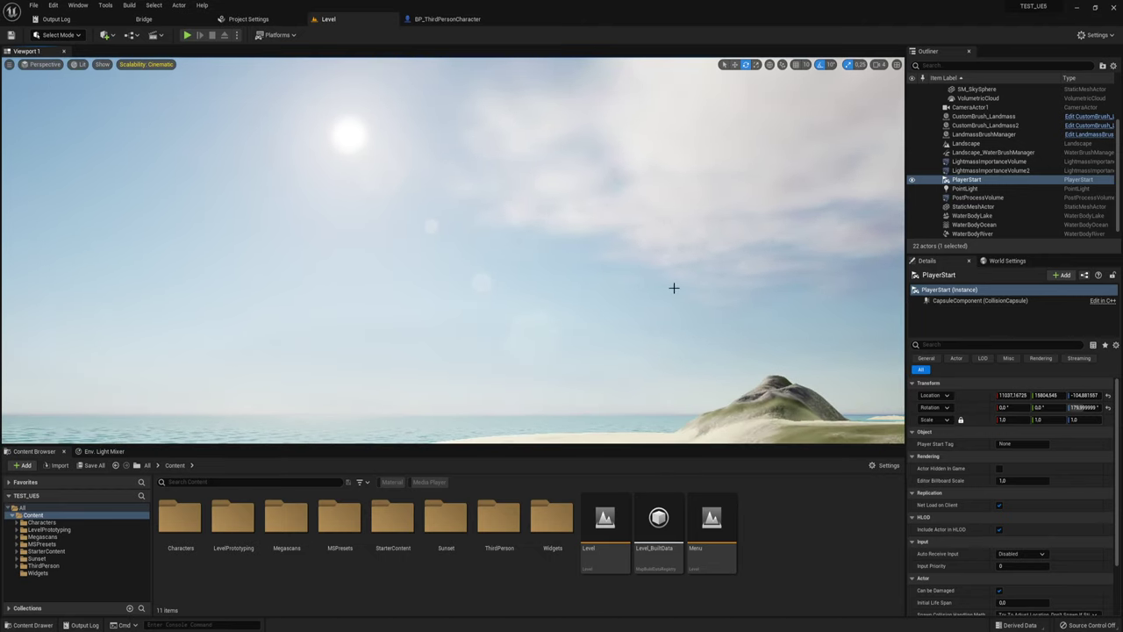
right_click_drag(677, 281, 677, 281)
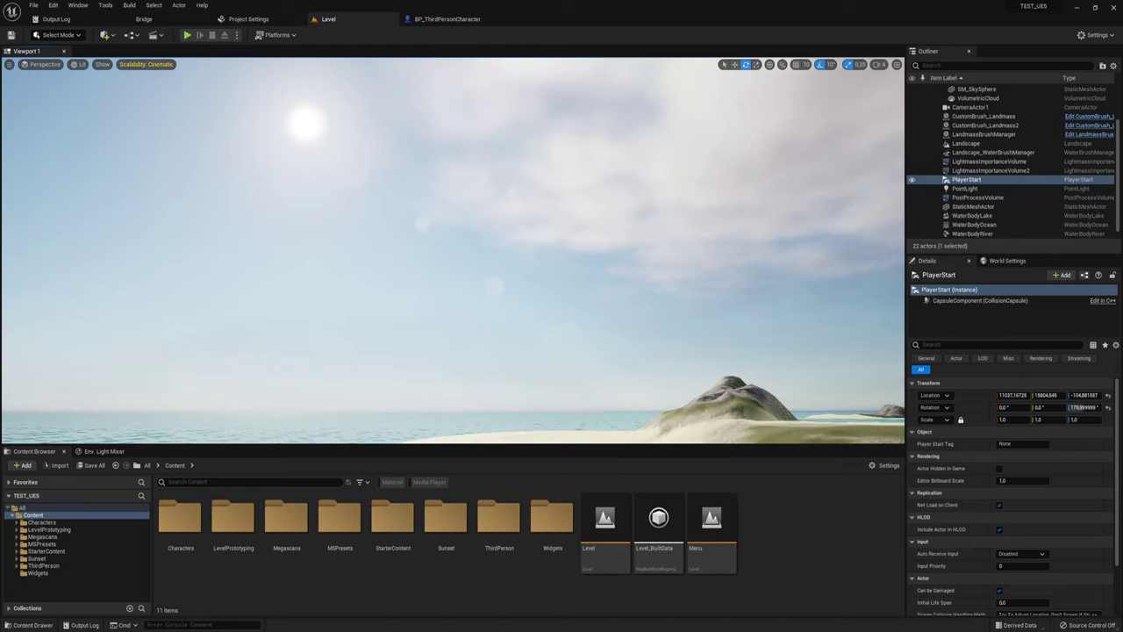
right_click_drag(548, 308, 556, 296)
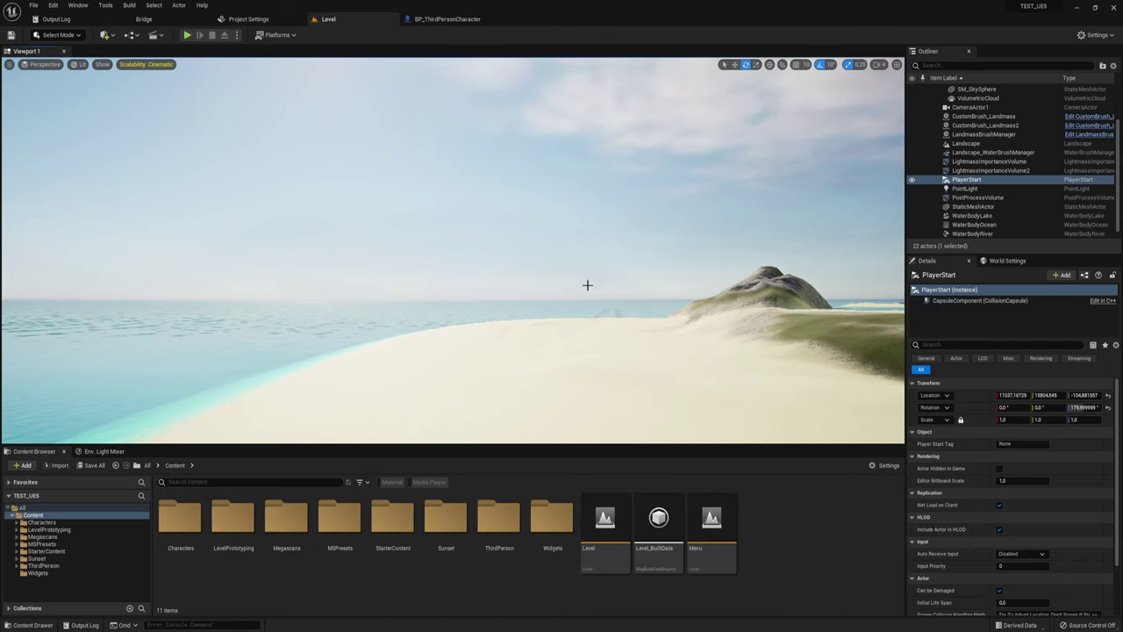
right_click_drag(589, 284, 589, 283)
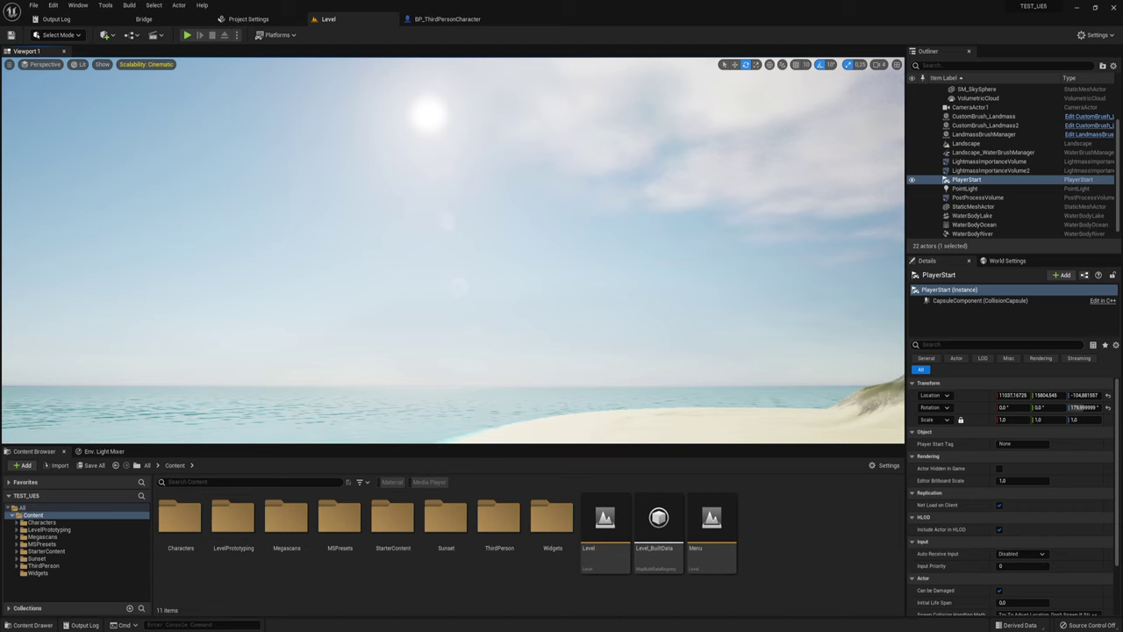
scroll(1001, 171, "up", 3)
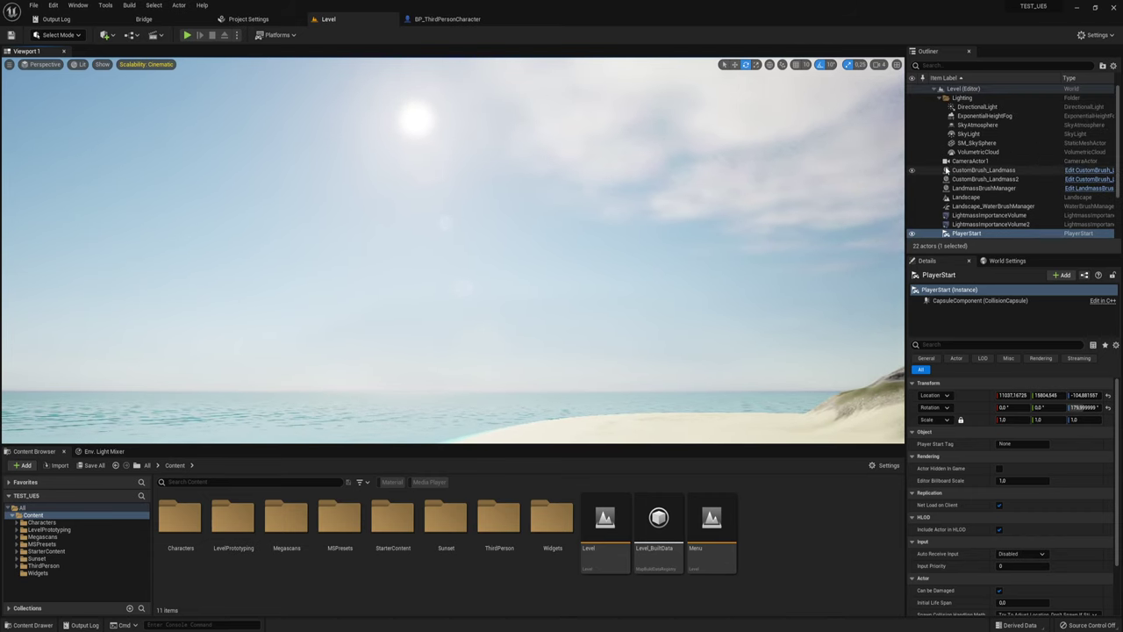
left_click(971, 108)
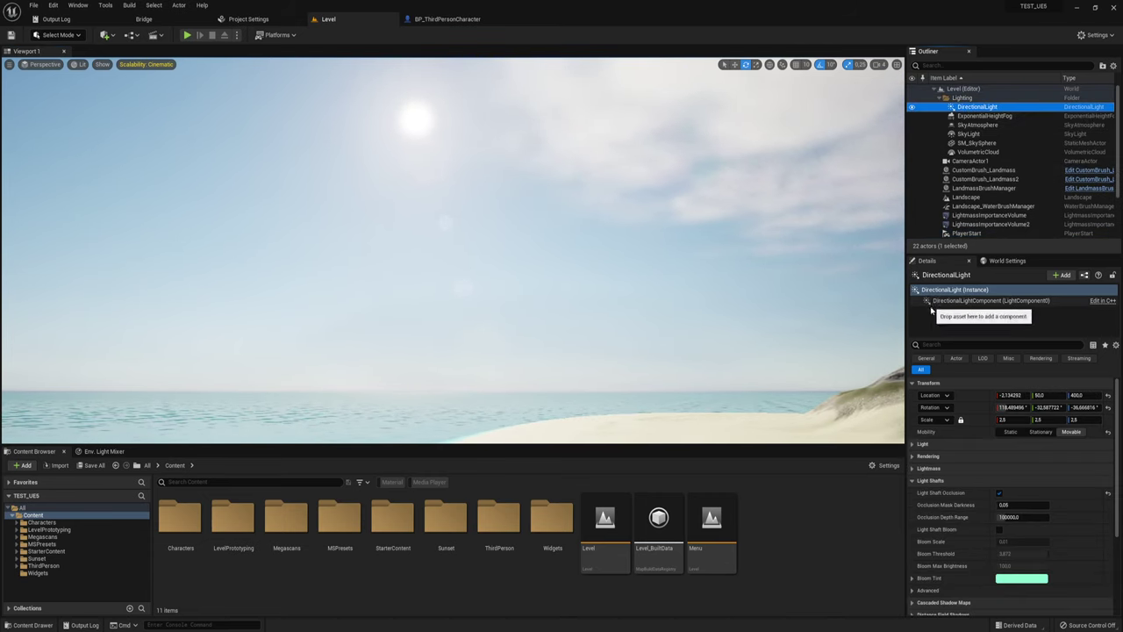
scroll(969, 427, "down", 2)
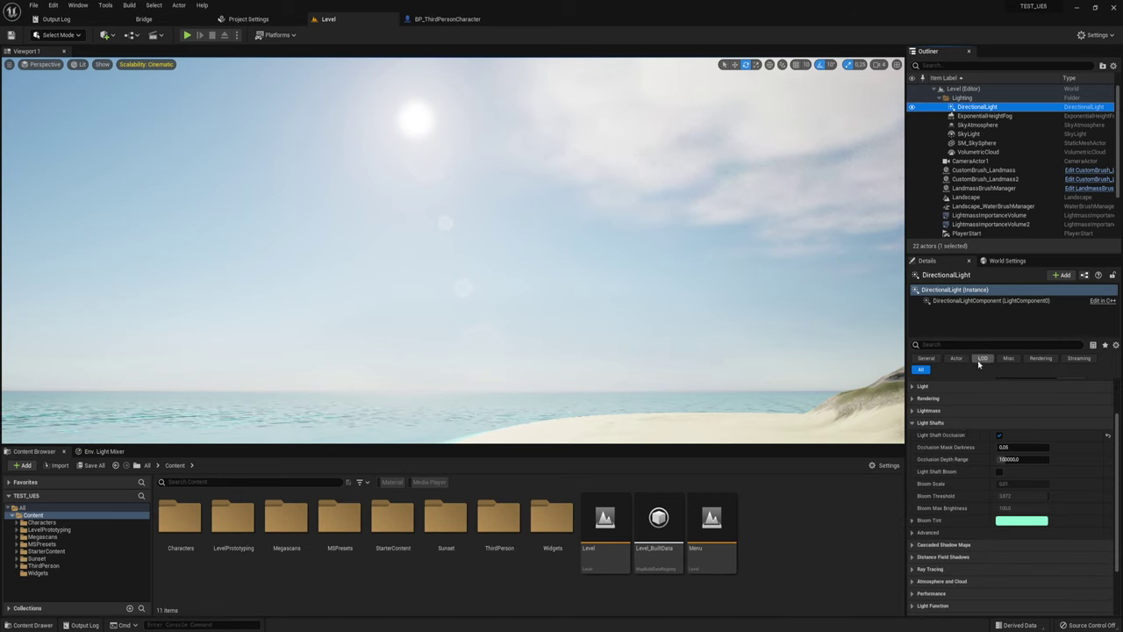
left_click(919, 388)
left_click(1018, 497)
type("0.5")
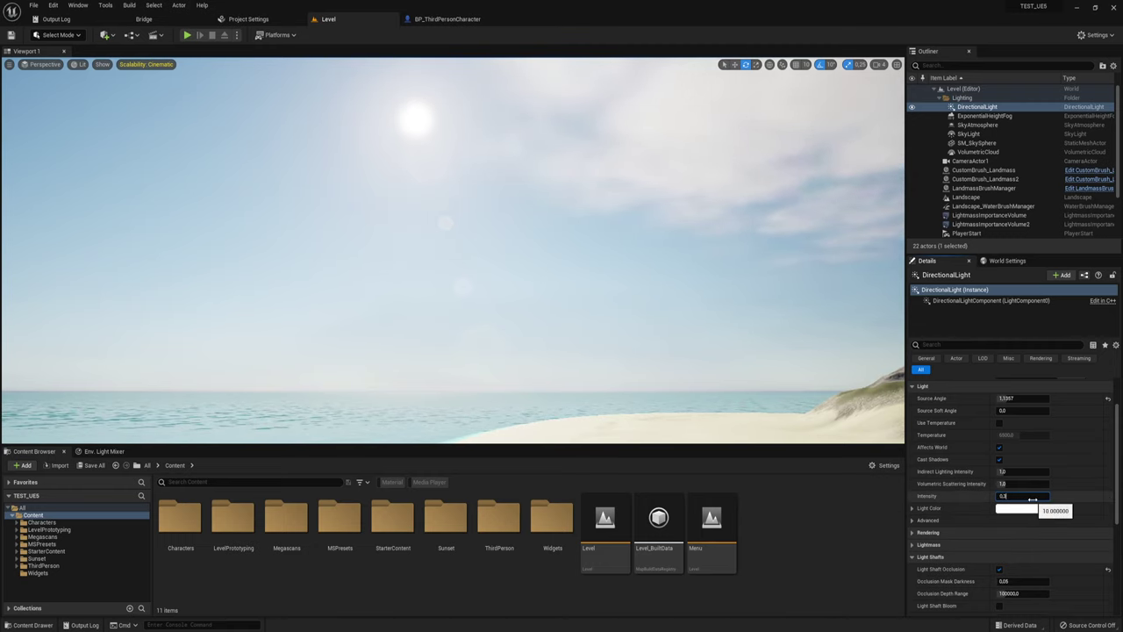
key("Return")
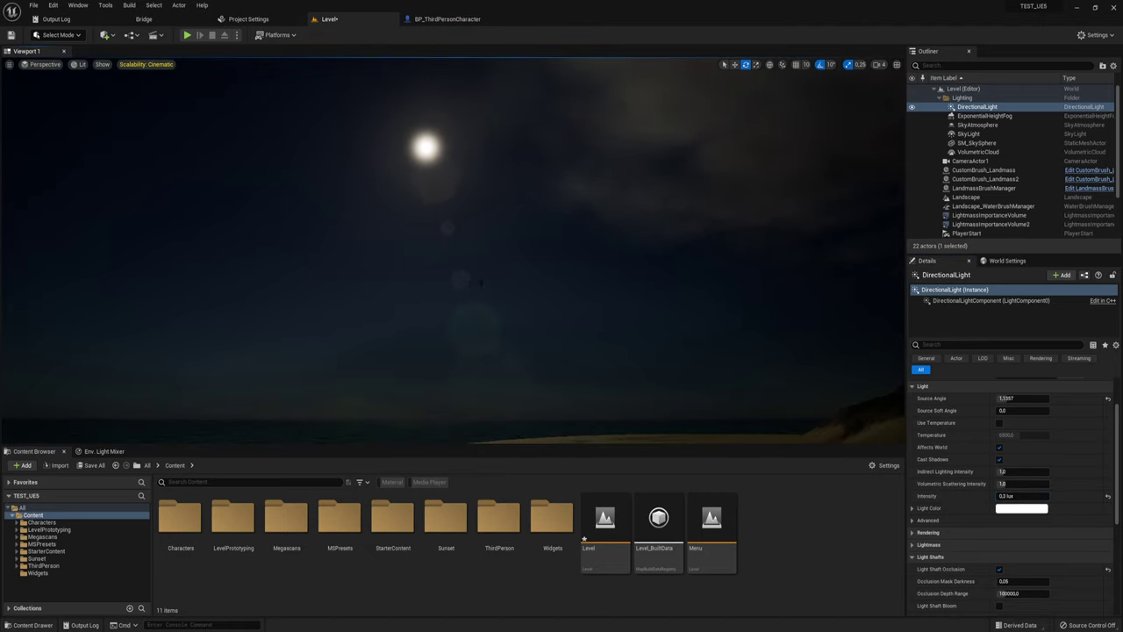
Switch off the PostProcessVolume's Bloom Intensity override, then reselect the DirectionalLight.
scroll(974, 215, "down", 2)
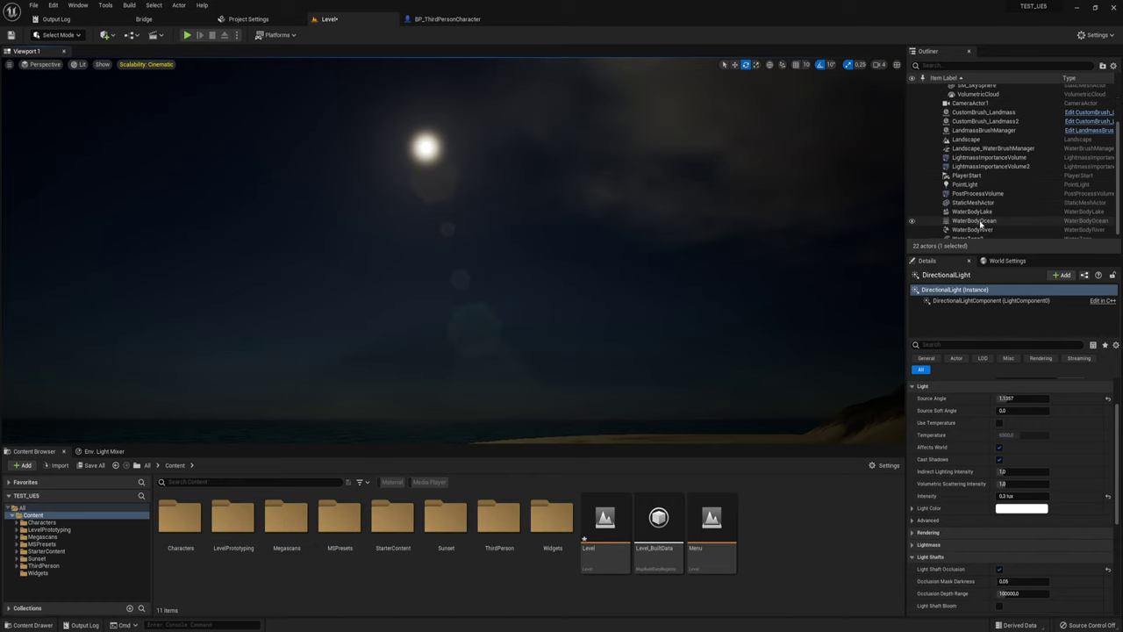
left_click(972, 193)
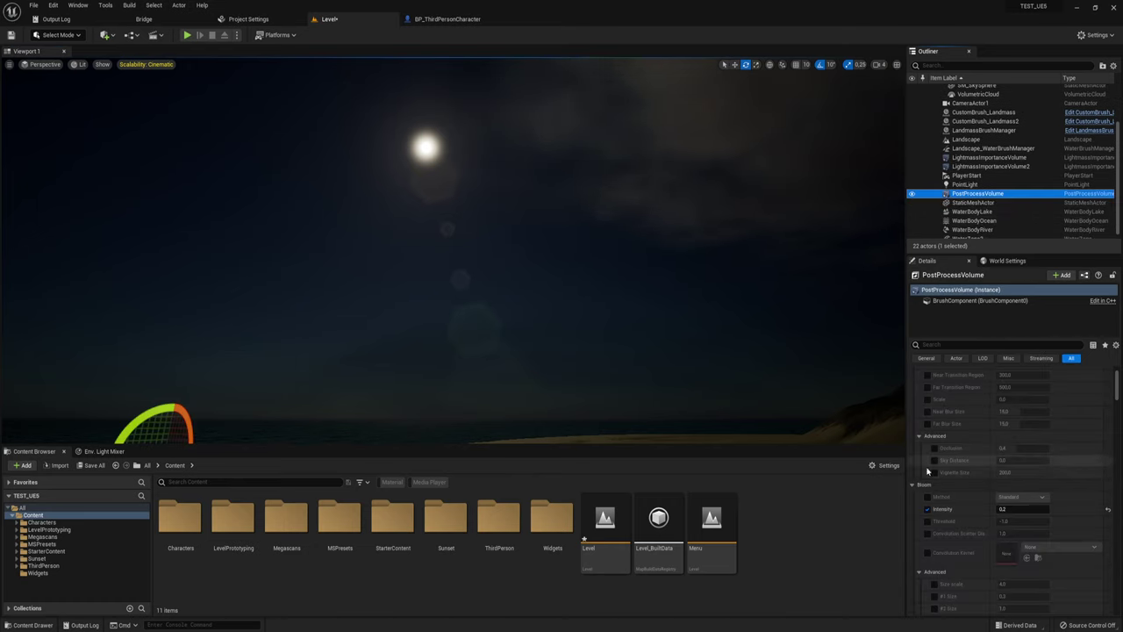
left_click(927, 510)
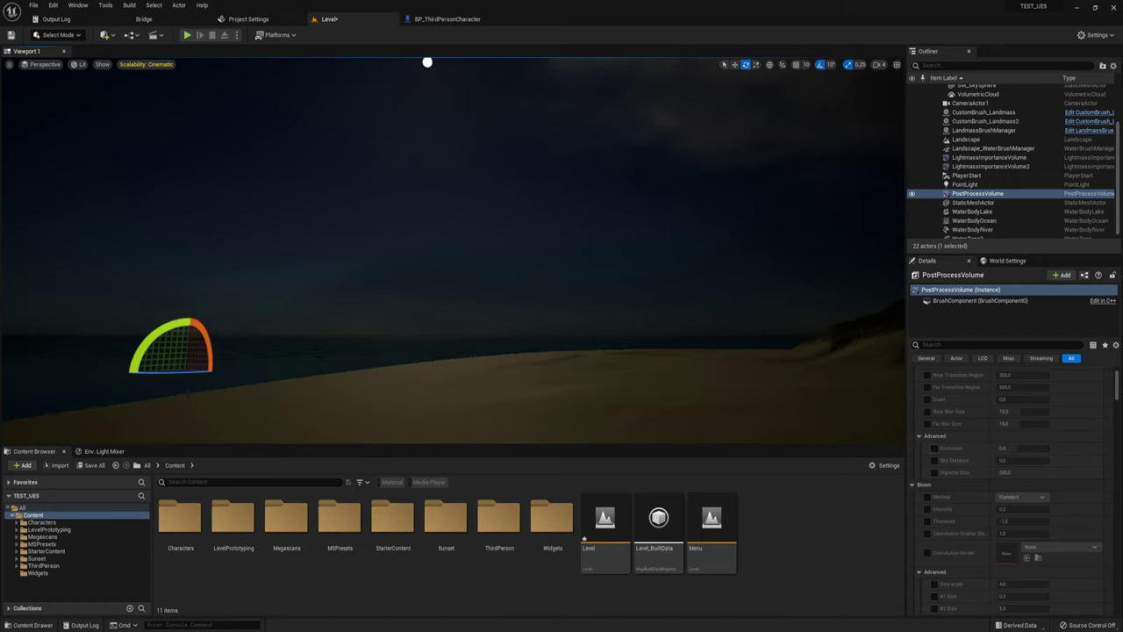
scroll(980, 109, "up", 2)
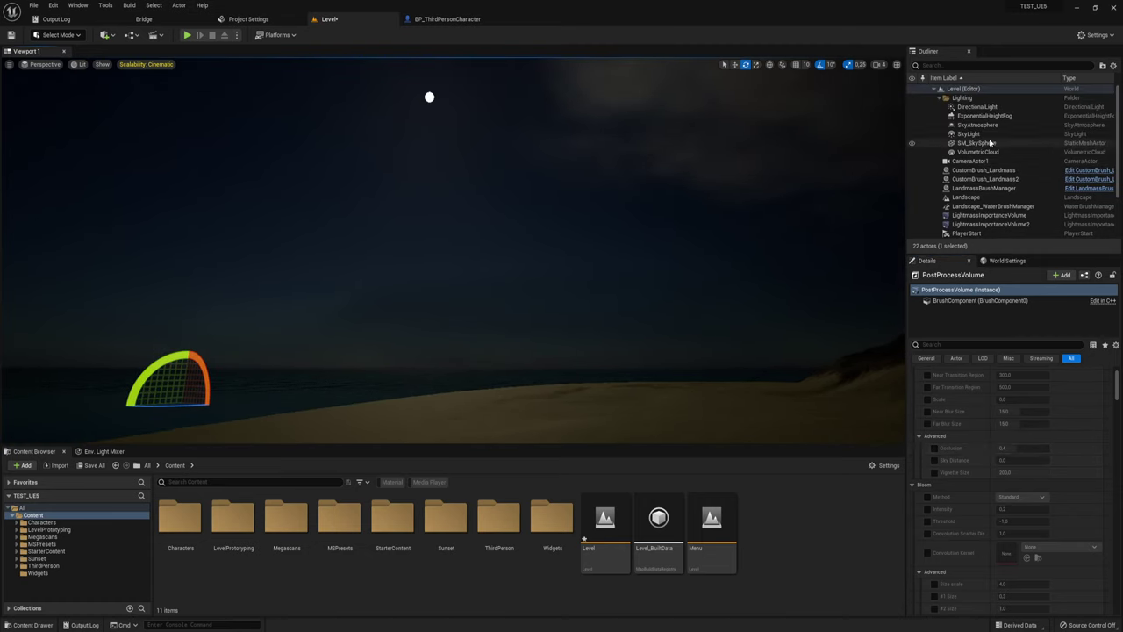
left_click(979, 108)
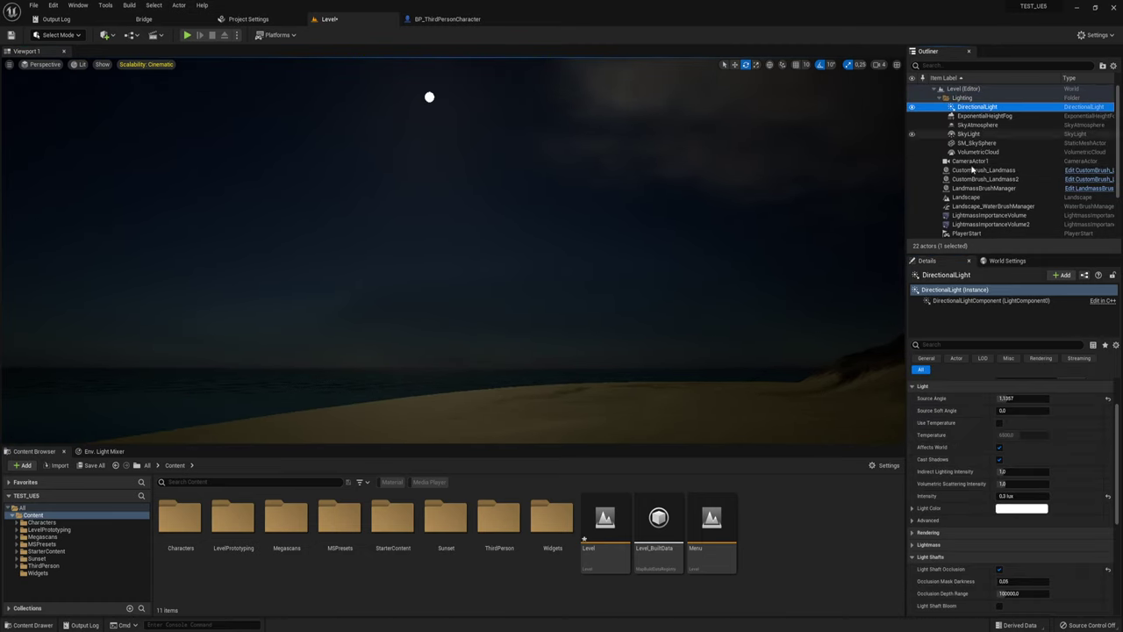
left_click(1001, 399)
Raise the directional light's Source Angle to about 2.9 and bring up its Light Color picker.
left_click_drag(1005, 399, 1020, 398)
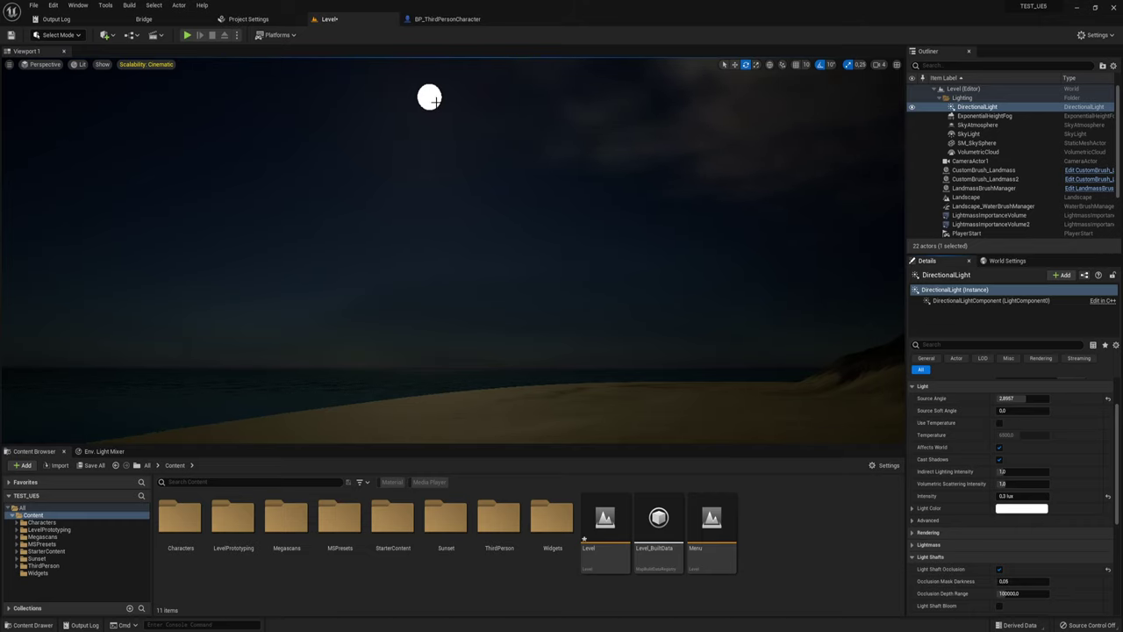
right_click_drag(452, 250, 435, 259)
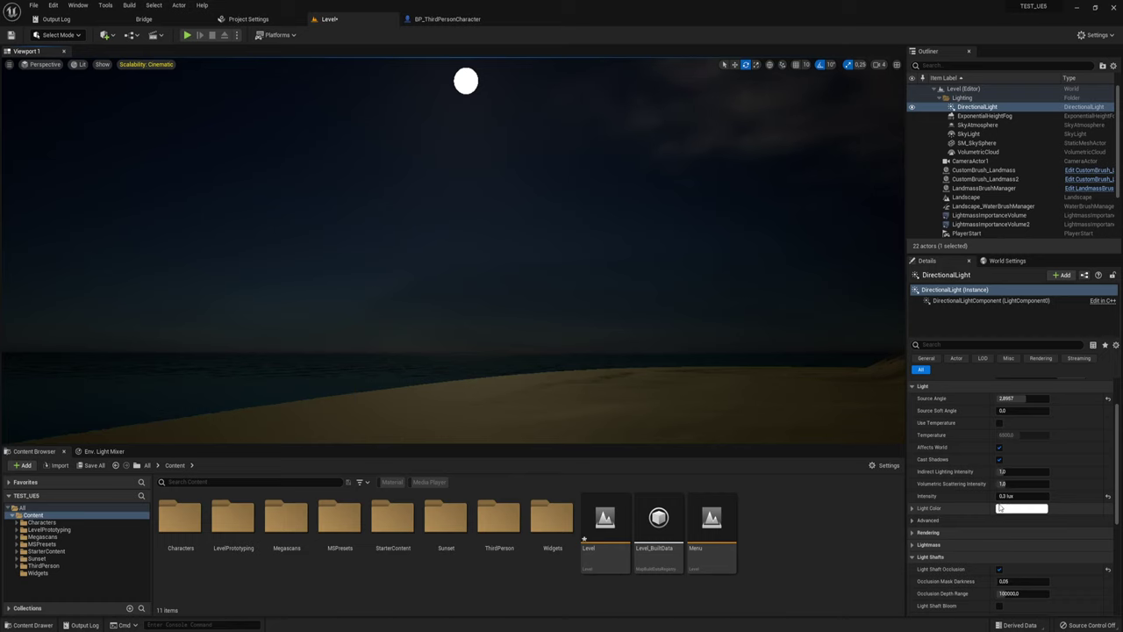
left_click(1000, 508)
Tint the moonlight pale lavender-blue with saturation about 0.57, then confirm the colour.
left_click(863, 448)
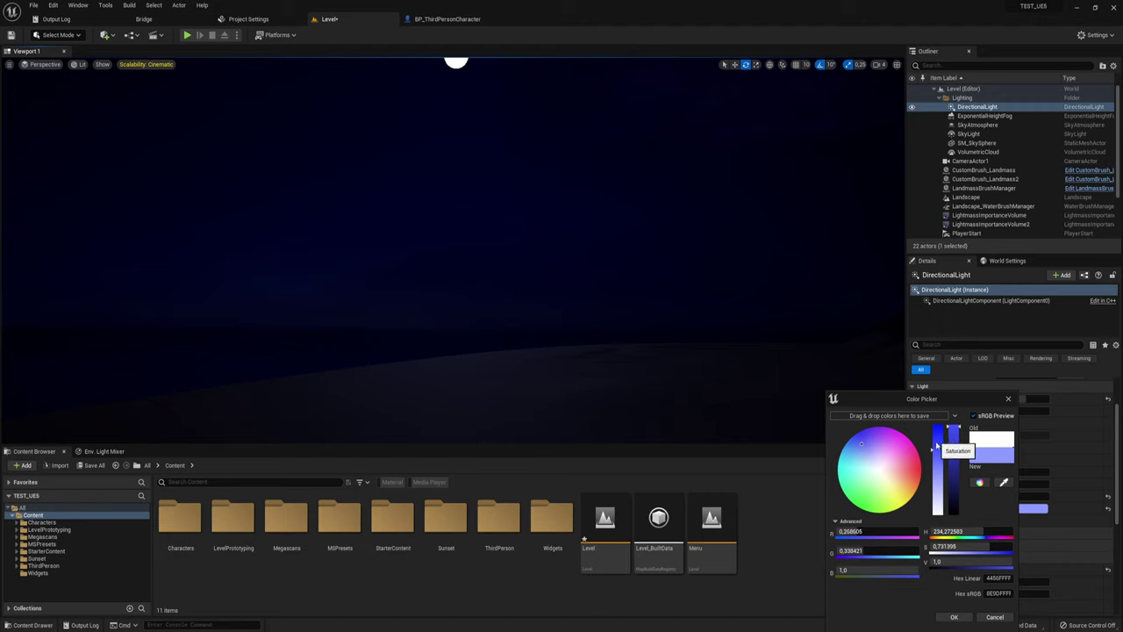
left_click_drag(941, 450, 937, 469)
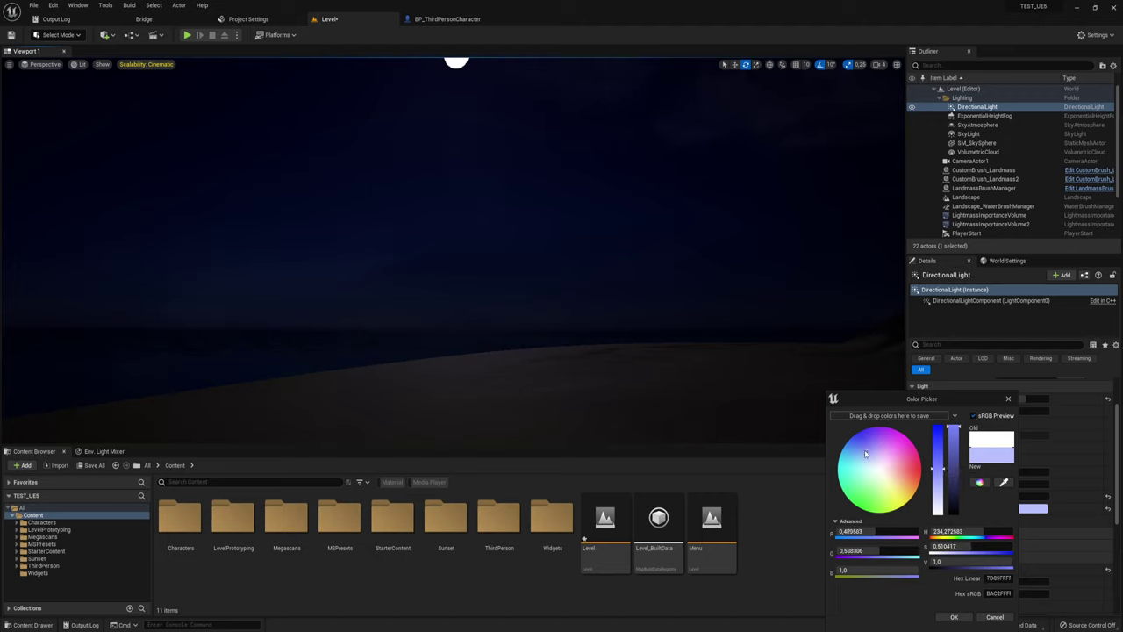
left_click_drag(866, 452, 870, 451)
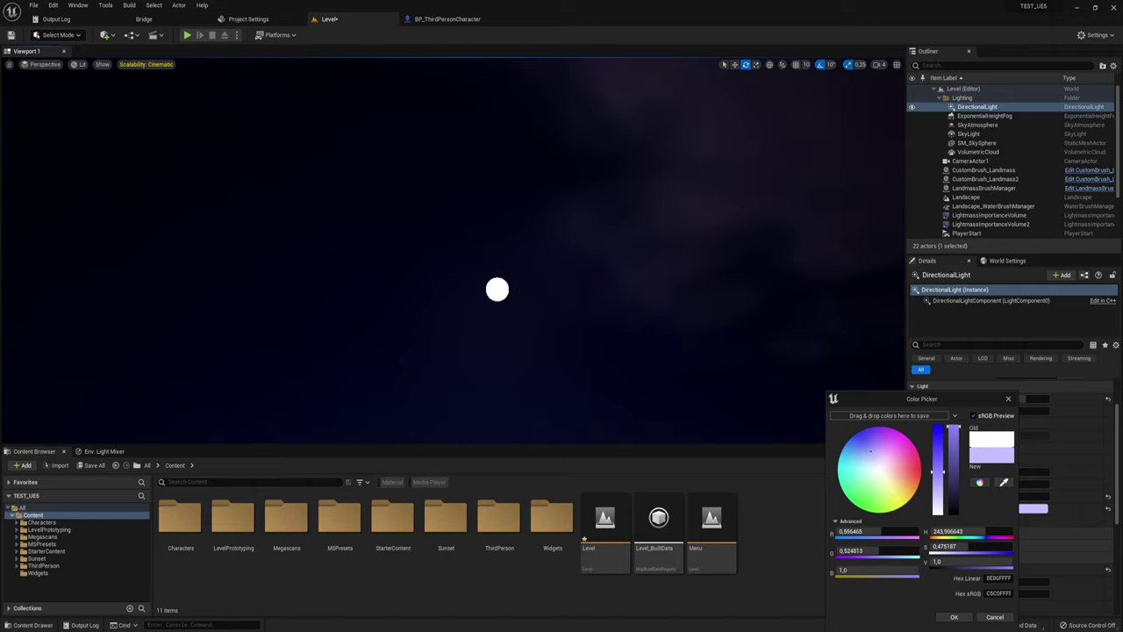
mouse_move(452, 263)
right_mouse_down()
mouse_move(452, 219)
mouse_move(452, 255)
right_mouse_up()
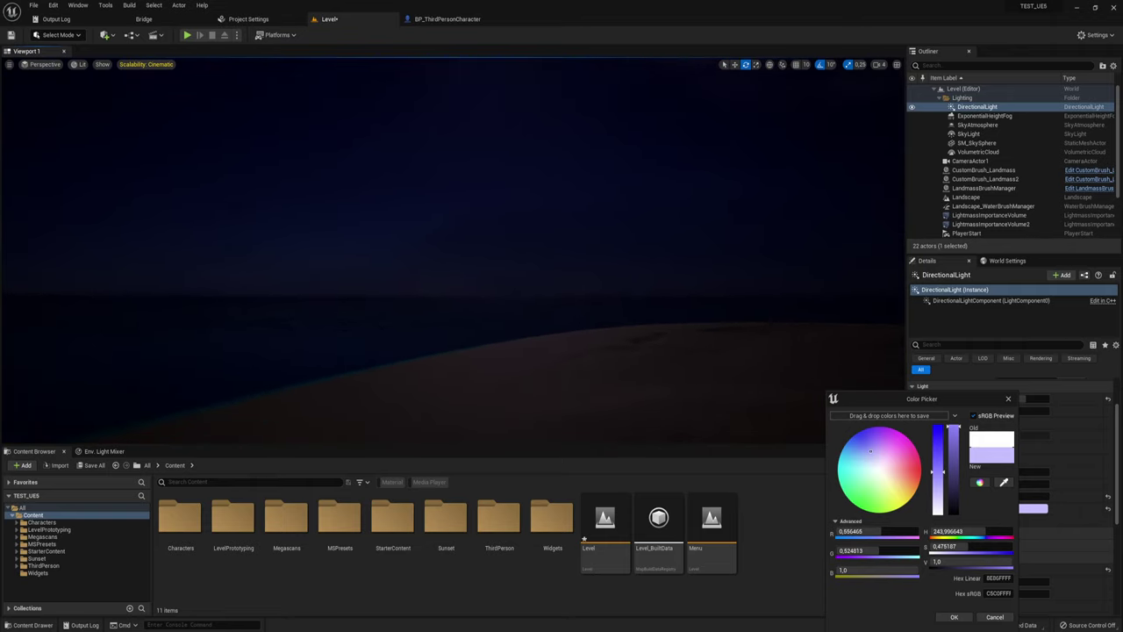
mouse_move(613, 353)
right_mouse_down()
mouse_move(614, 395)
mouse_move(614, 351)
right_mouse_up()
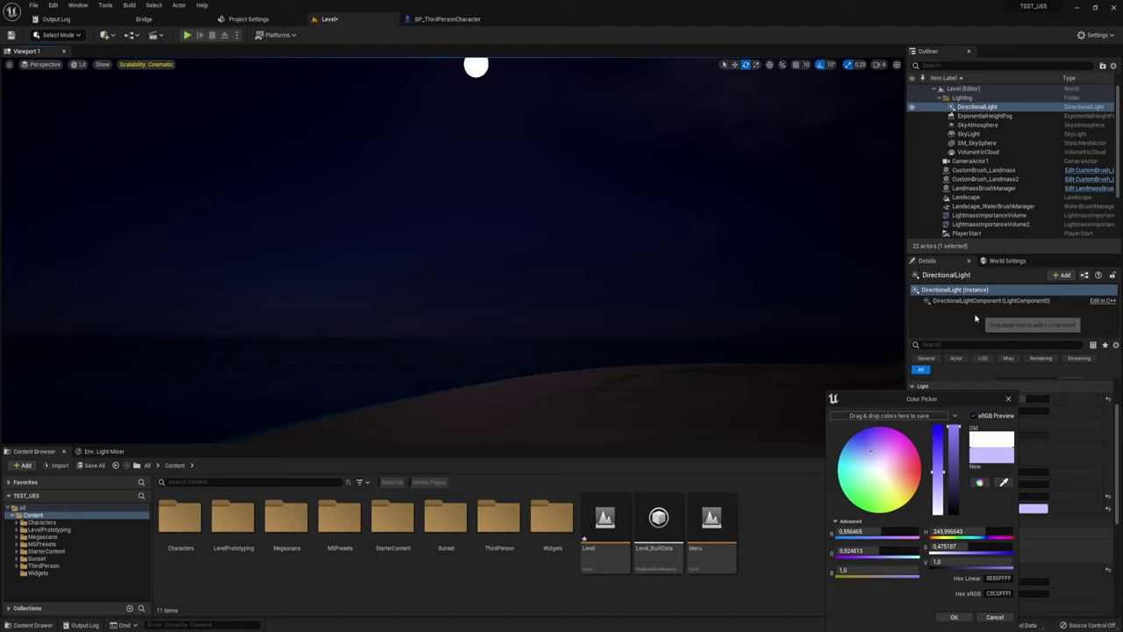
left_click(953, 617)
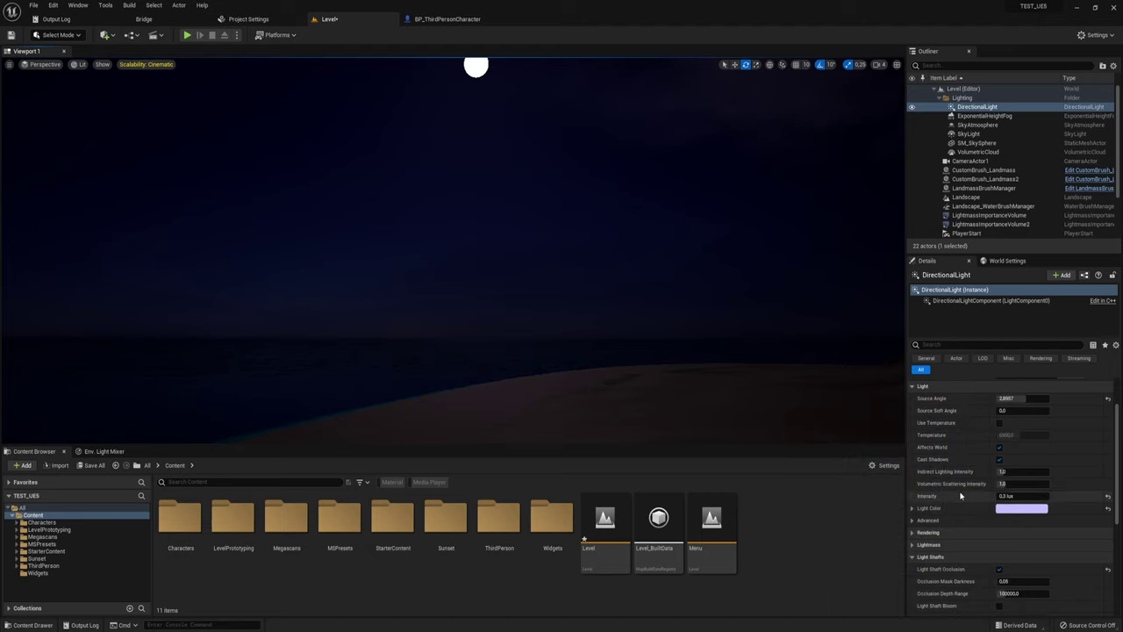
Enable Use Temperature on the moonlight and set its temperature to about 8230.
left_click(999, 423)
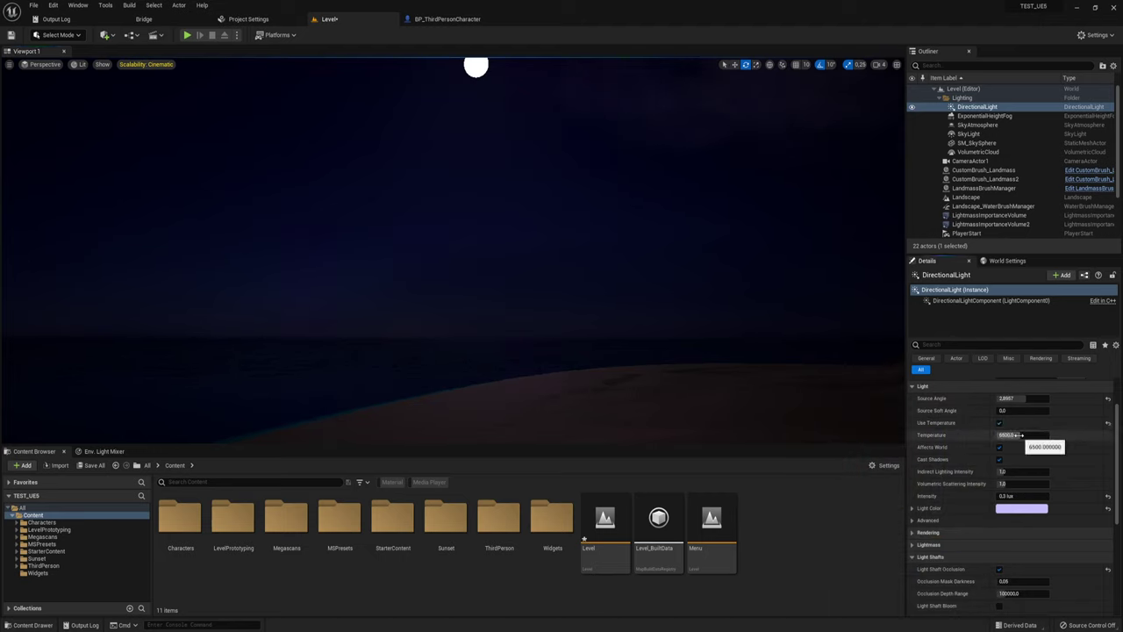
left_click(1011, 435)
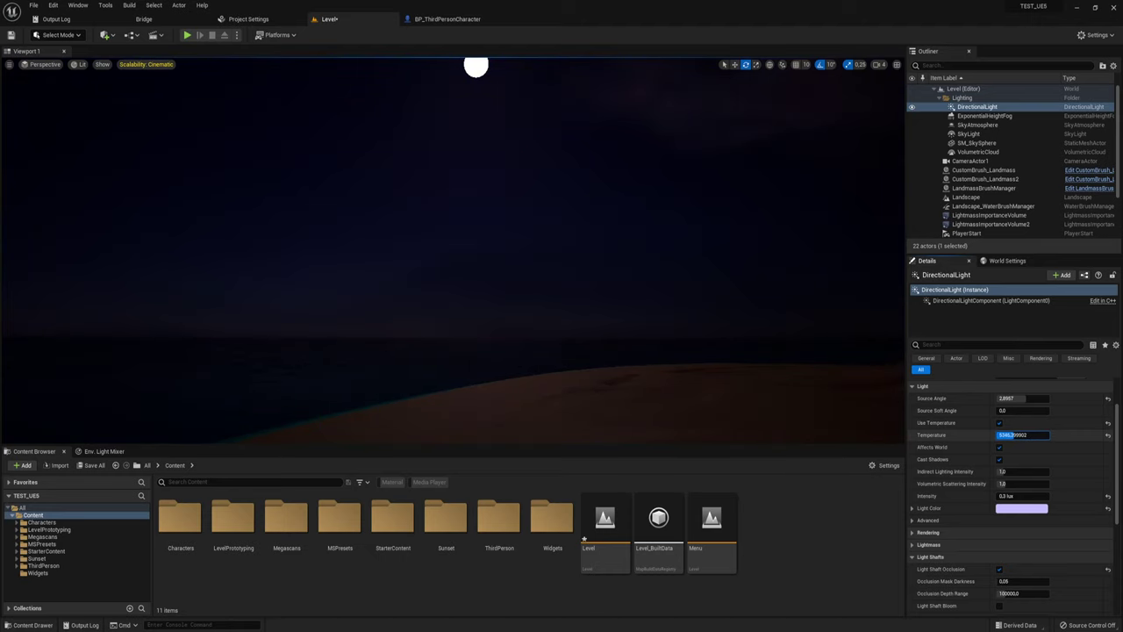
mouse_move(452, 246)
right_mouse_down()
mouse_move(544, 219)
mouse_move(495, 307)
mouse_move(491, 244)
right_mouse_up()
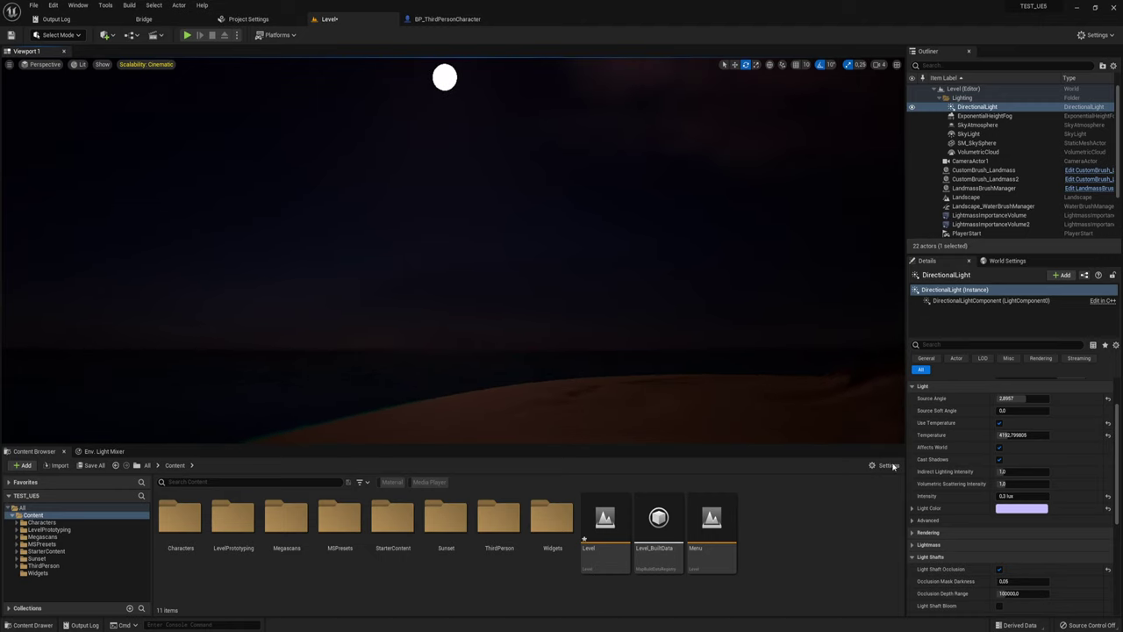
left_click_drag(1009, 434, 1031, 435)
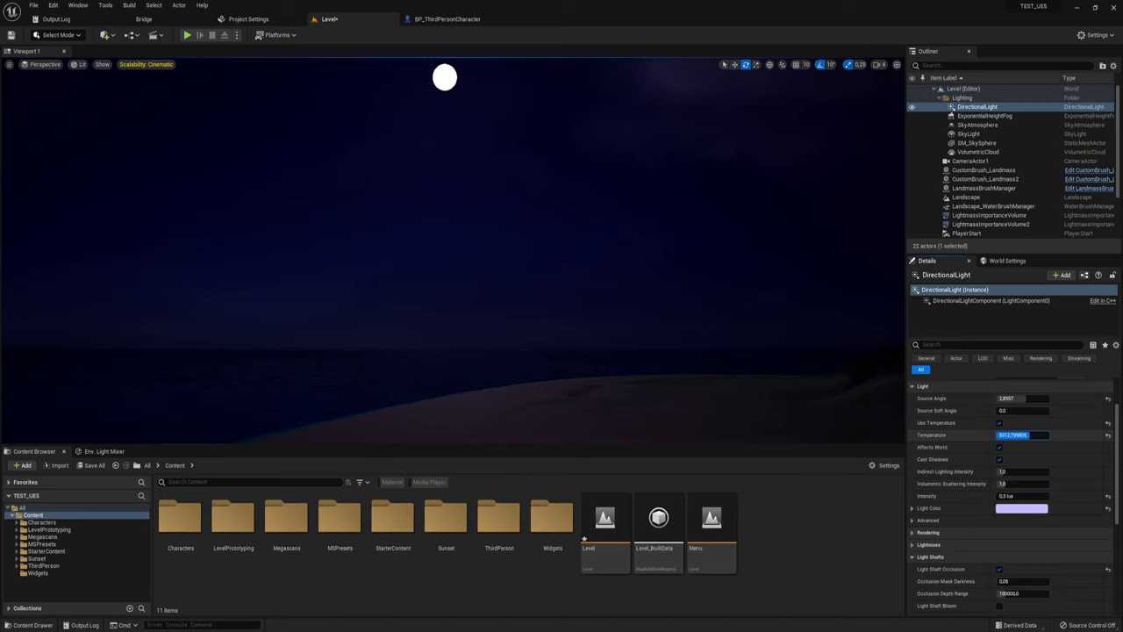
left_click_drag(1018, 435, 1013, 434)
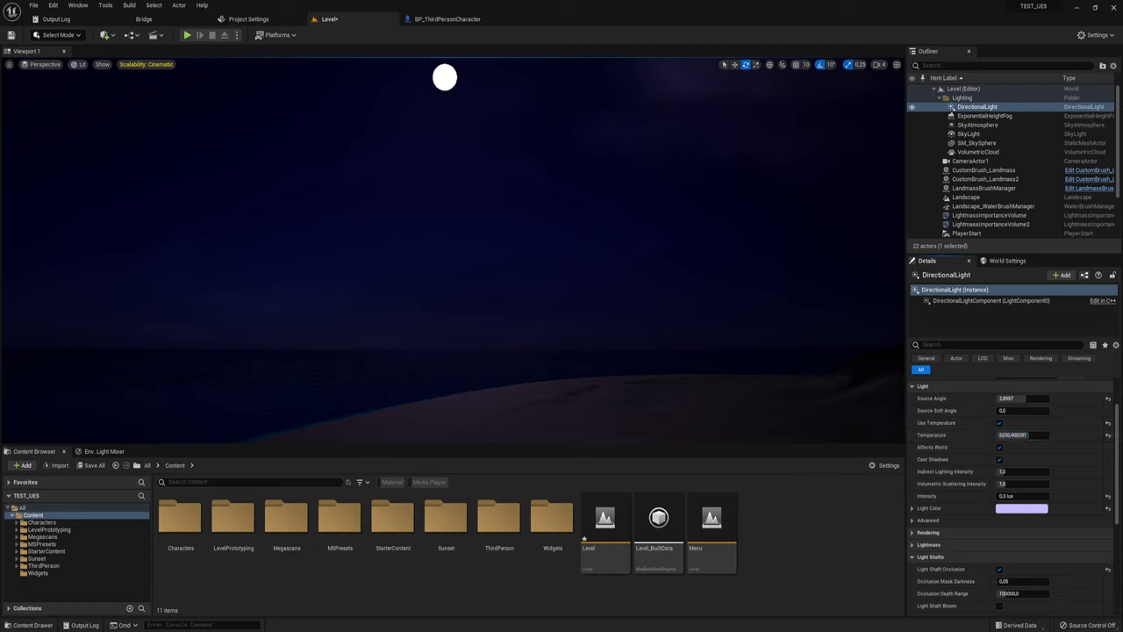
left_click(1018, 508)
Try lower saturation and value in the Color Picker, then cancel to keep the lavender colour.
mouse_move(932, 472)
left_mouse_down()
mouse_move(935, 494)
mouse_move(935, 428)
left_mouse_up()
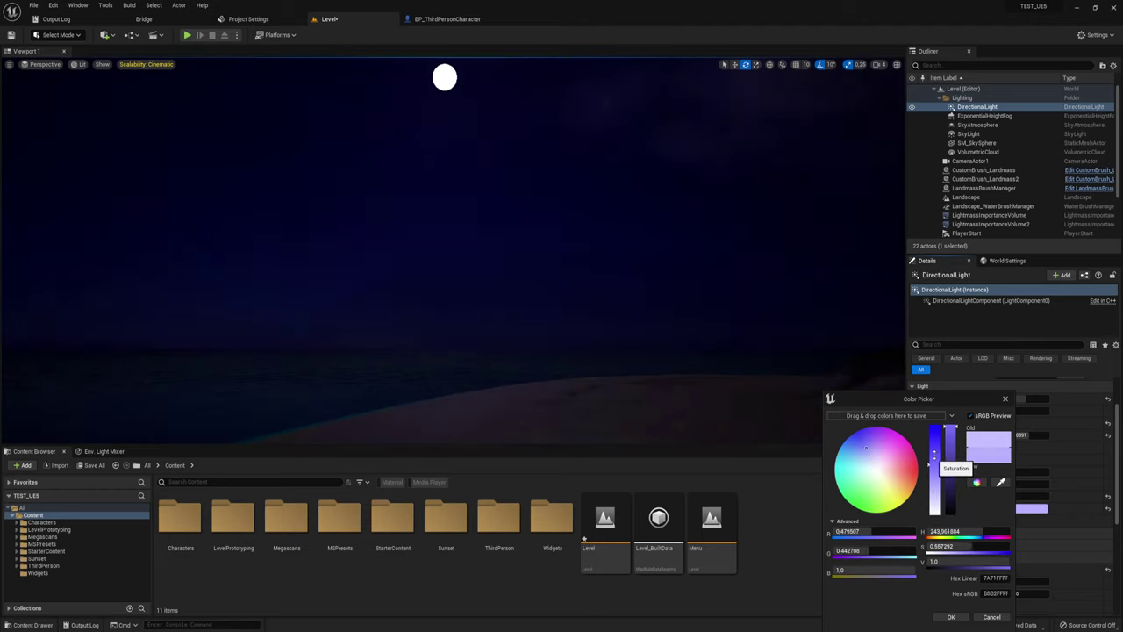
mouse_move(948, 472)
left_mouse_down()
mouse_move(948, 494)
mouse_move(955, 443)
left_mouse_up()
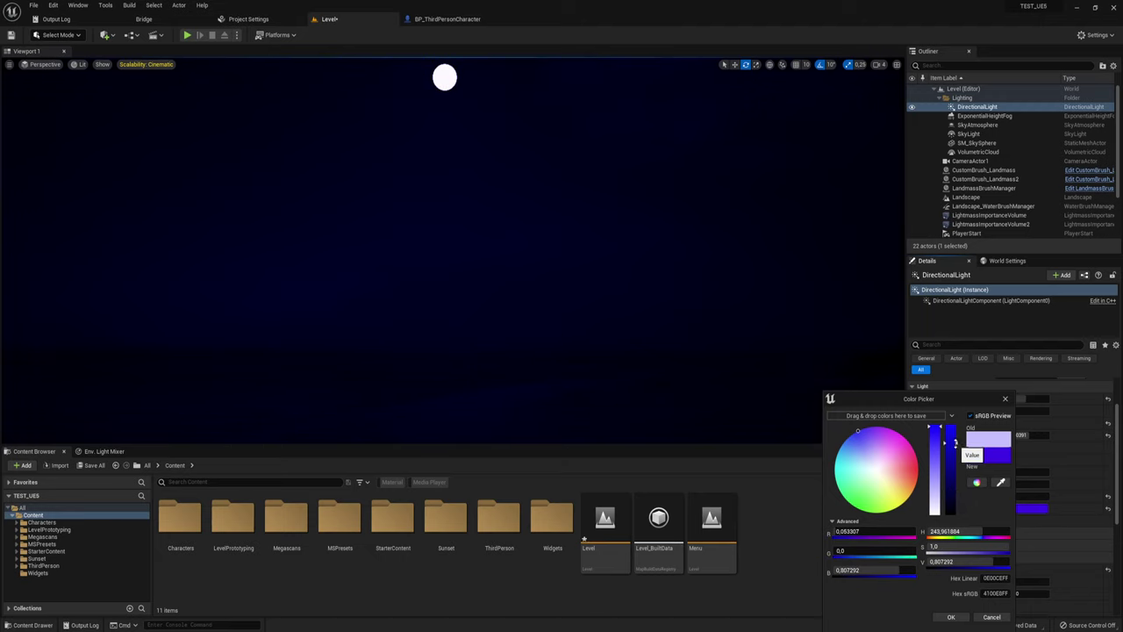
left_click_drag(956, 443, 956, 436)
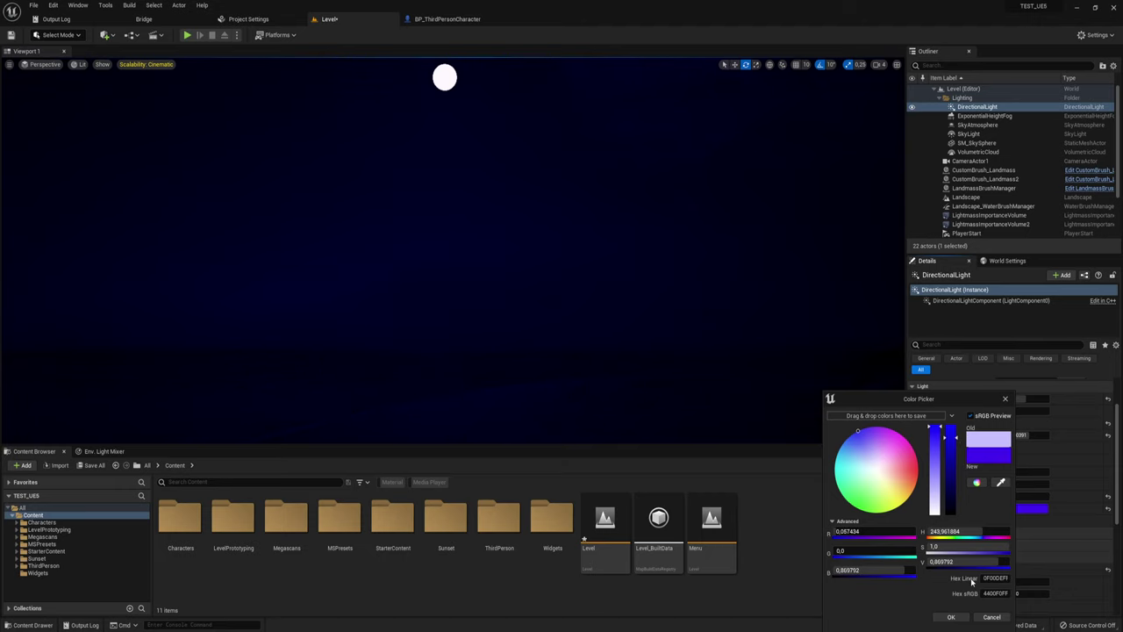
left_click(991, 617)
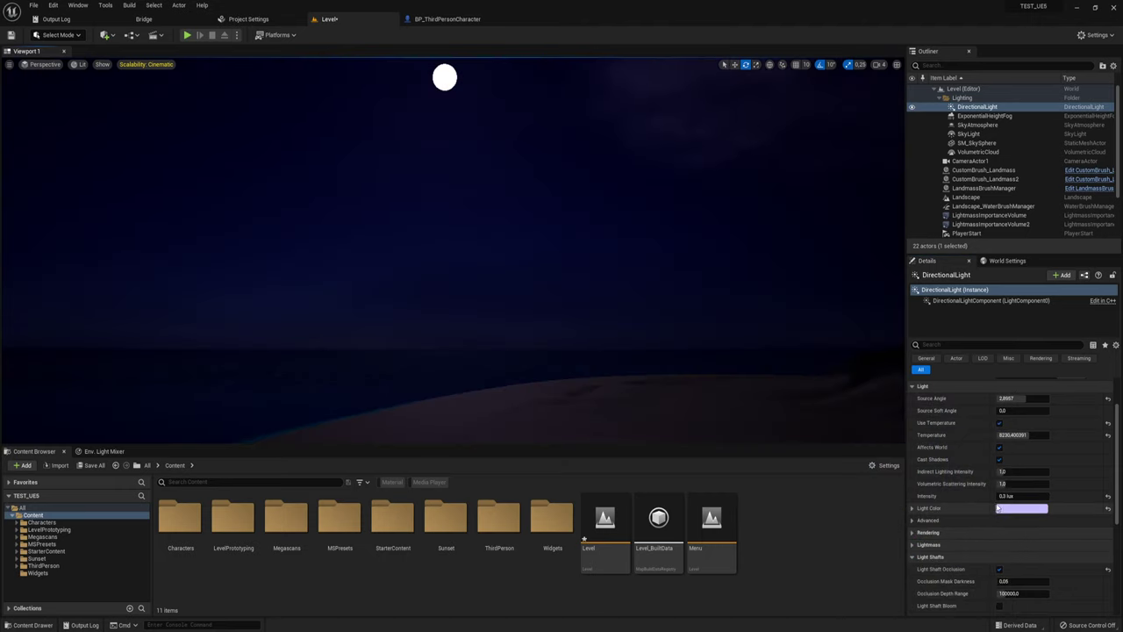
Turn off Use Temperature and rotate the directional light until the moon sits high in the sky.
left_click(999, 423)
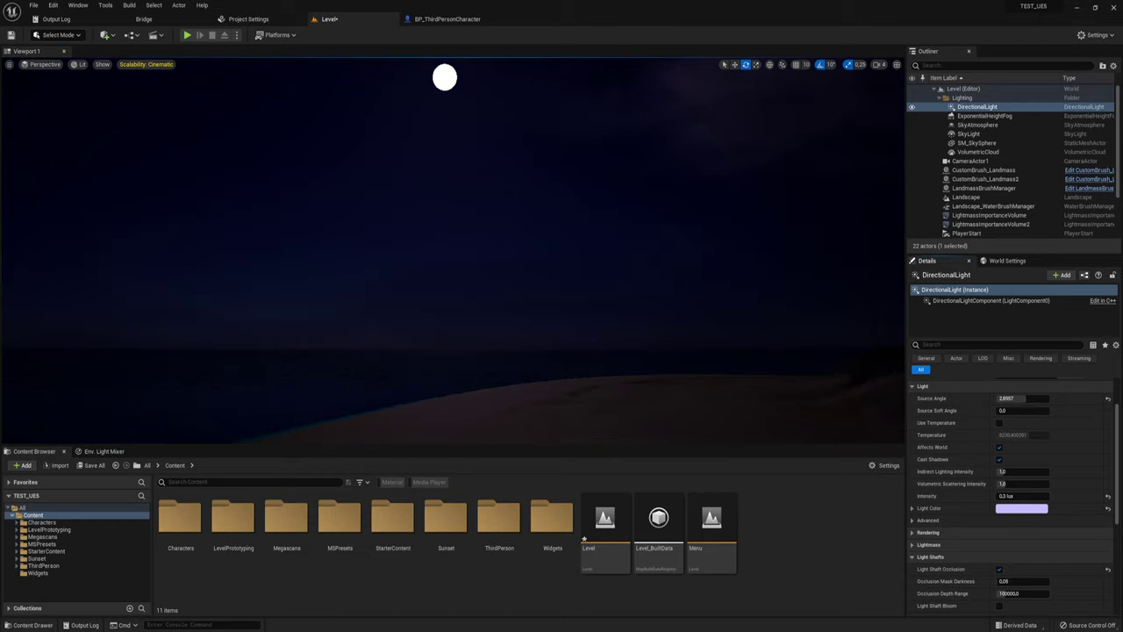
left_click_drag(445, 77, 487, 73, "ctrl")
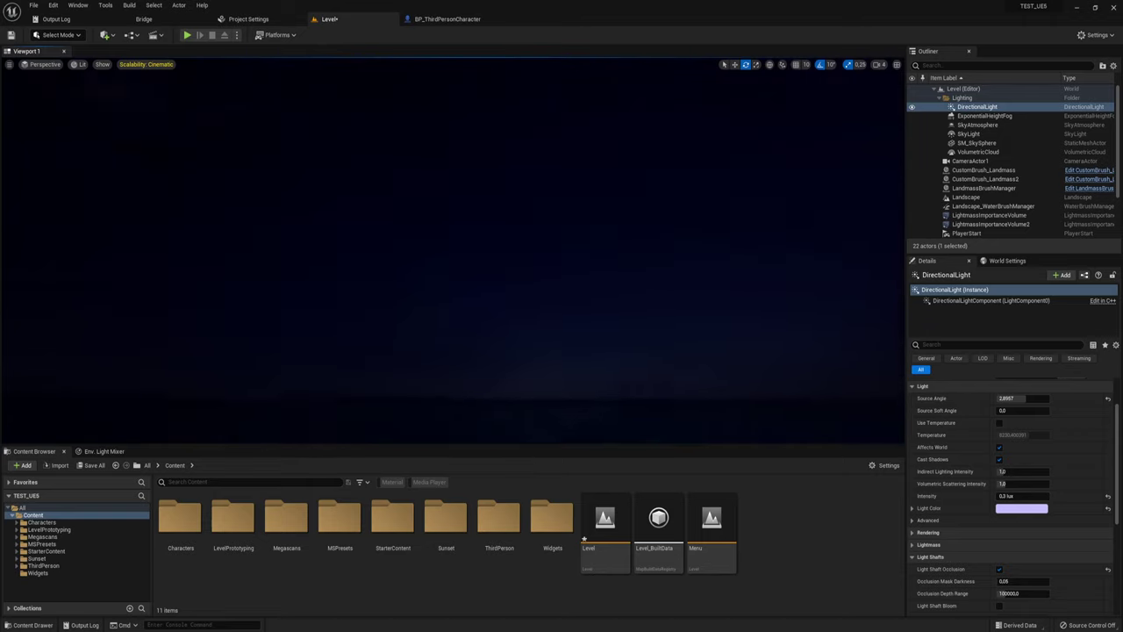
mouse_move(487, 74)
left_mouse_down("ctrl")
mouse_move(200, 237)
mouse_move(184, 150)
left_mouse_up("ctrl")
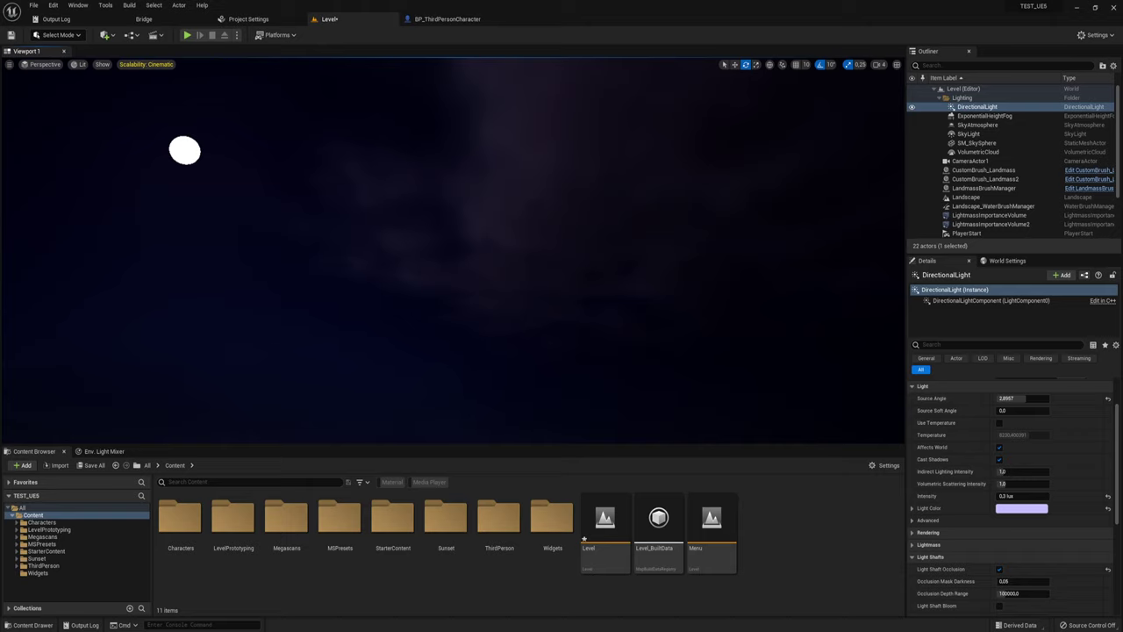
mouse_move(185, 150)
left_mouse_down("ctrl")
mouse_move(555, 383)
mouse_move(640, 386)
left_mouse_up("ctrl")
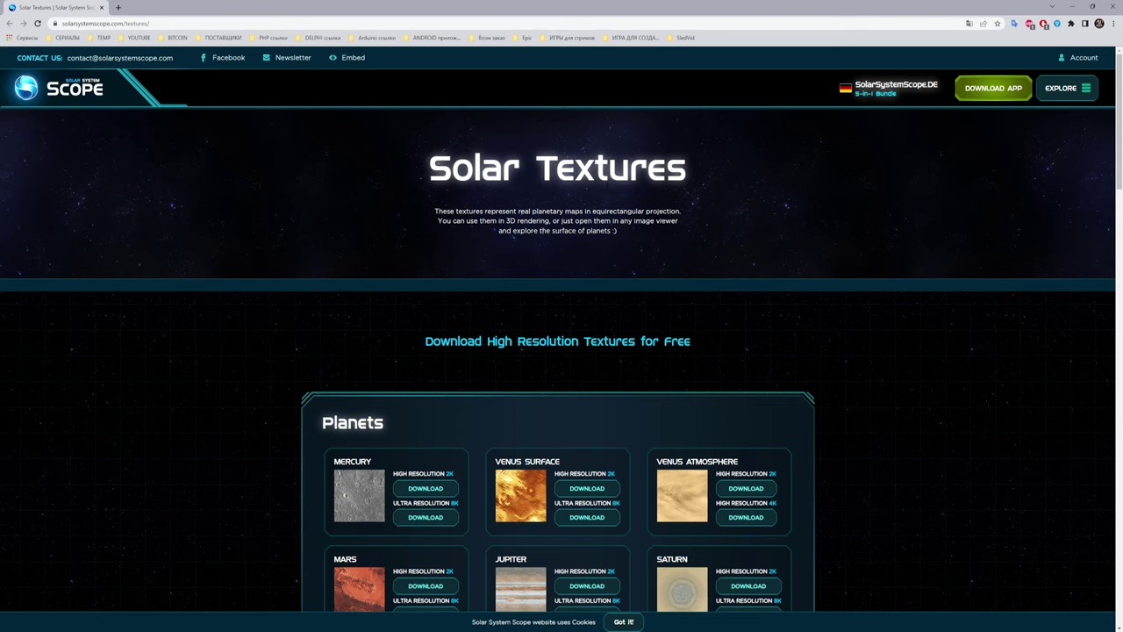
Locate the Stars + Milky Way texture under Sun, Moon and Stars, then return to Unreal's Content Browser.
scroll(562, 329, "down", 1)
scroll(561, 329, "down", 3)
scroll(421, 209, "down", 2)
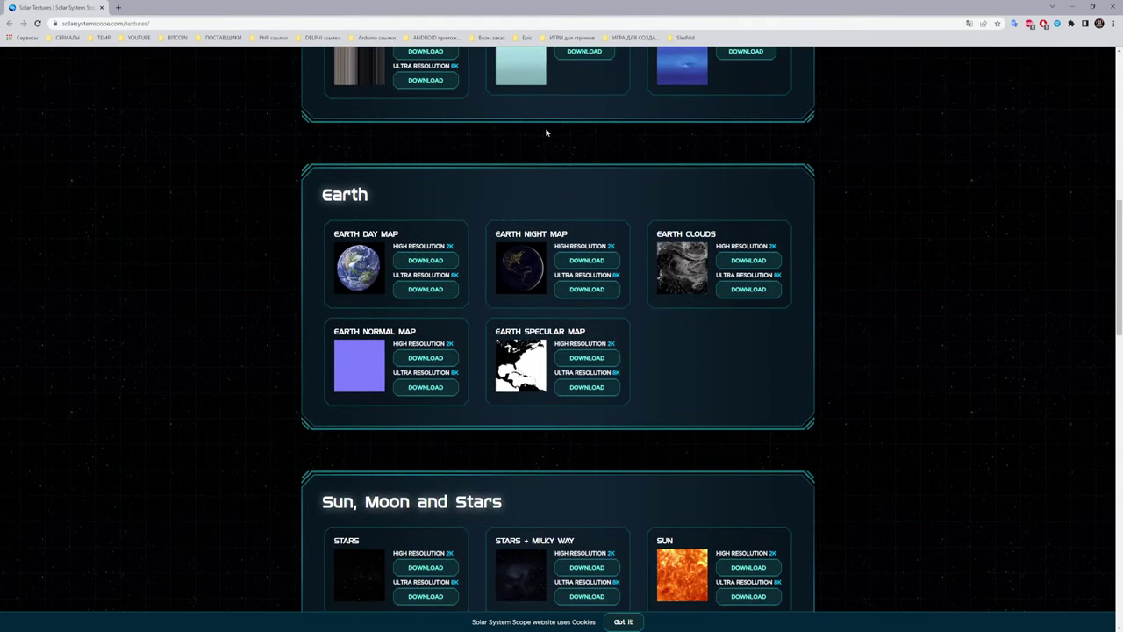
scroll(421, 209, "down", 2)
left_click_drag(309, 314, 513, 321)
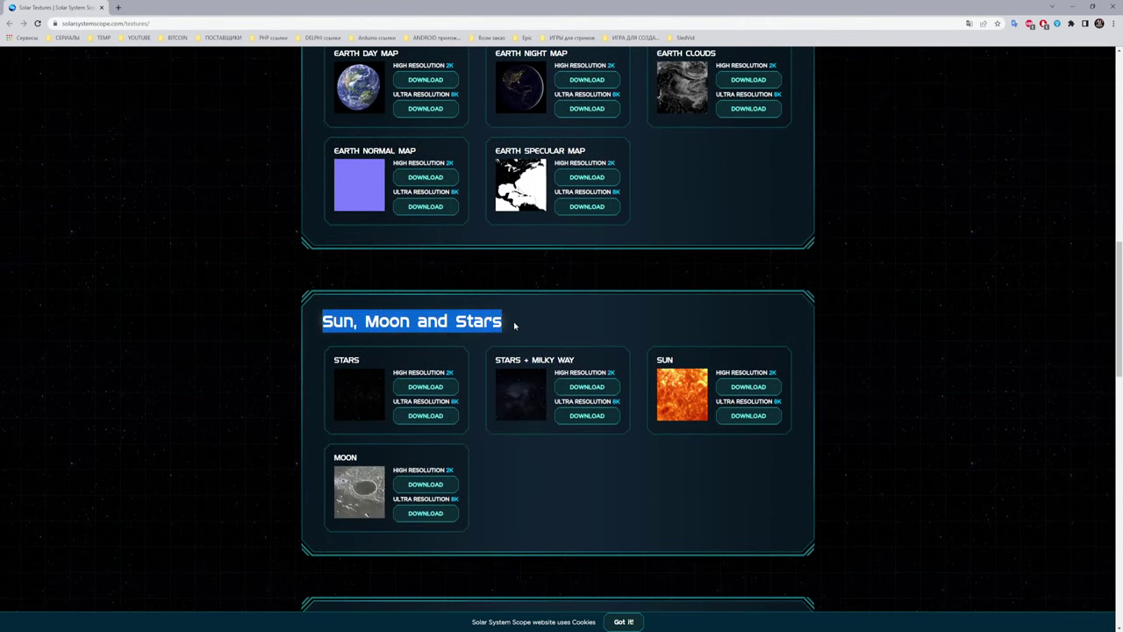
left_click(525, 319)
scroll(526, 321, "down", 1)
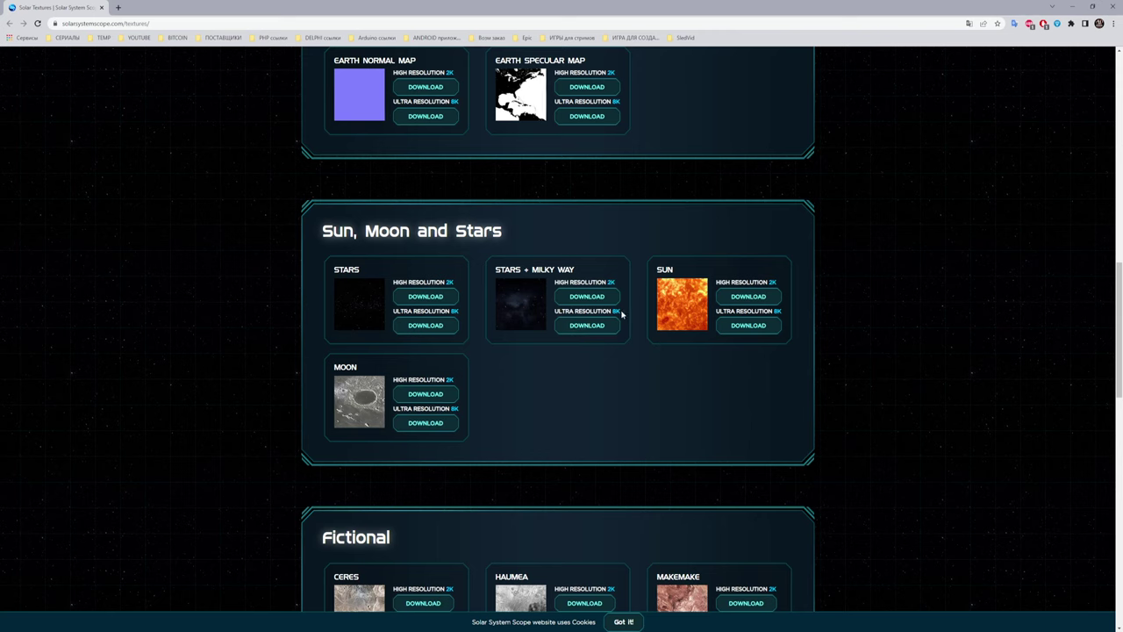
triple_click(618, 312)
left_click(625, 320)
left_click(1076, 6)
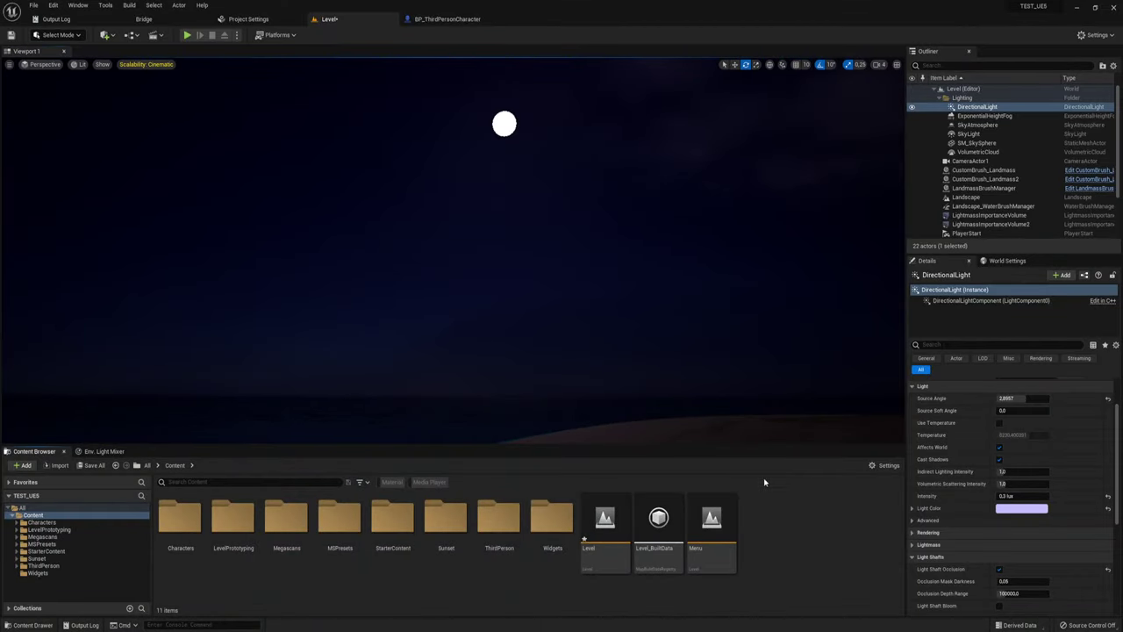
right_click(785, 502)
Import 8k_stars_milky_way.jpg into Content and select SM_SkySphere in the level.
left_click(818, 185)
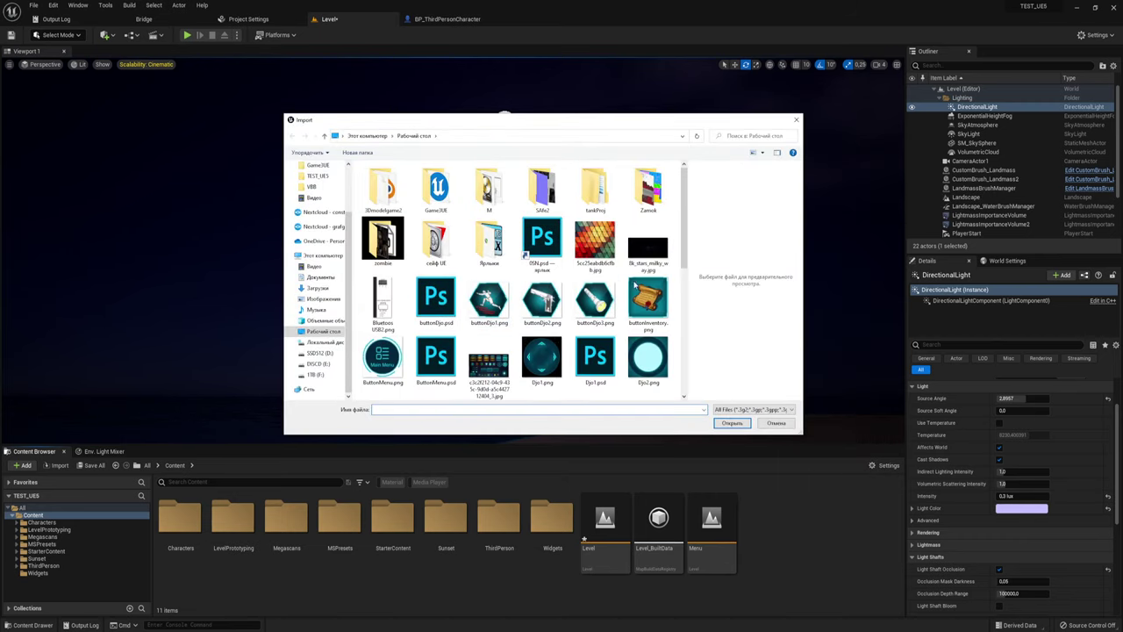
double_click(648, 247)
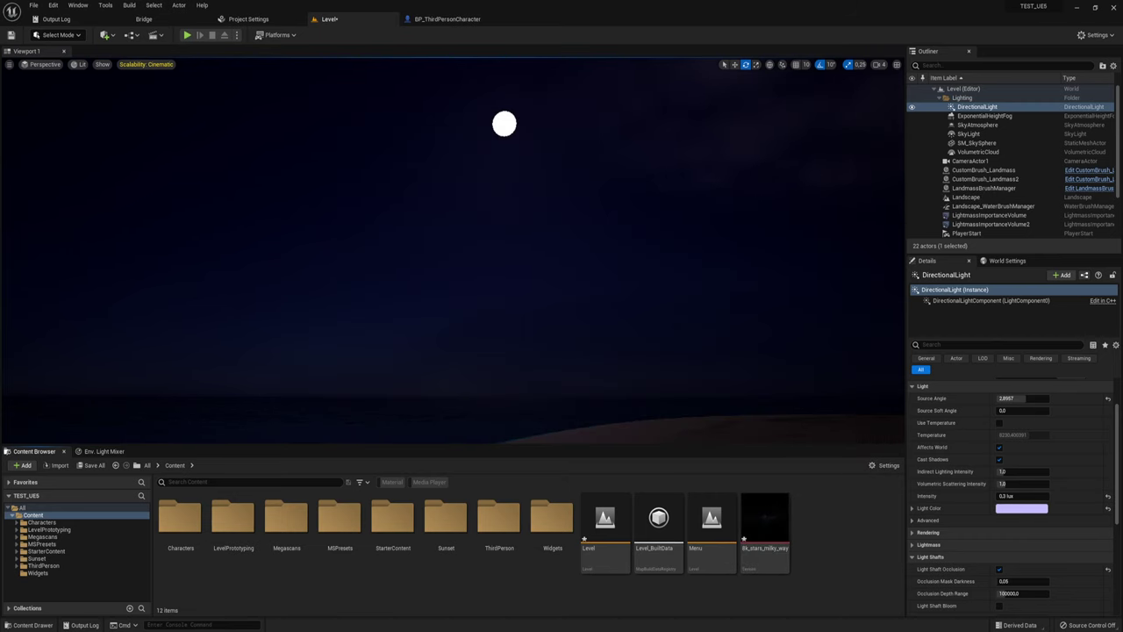
left_click(452, 264)
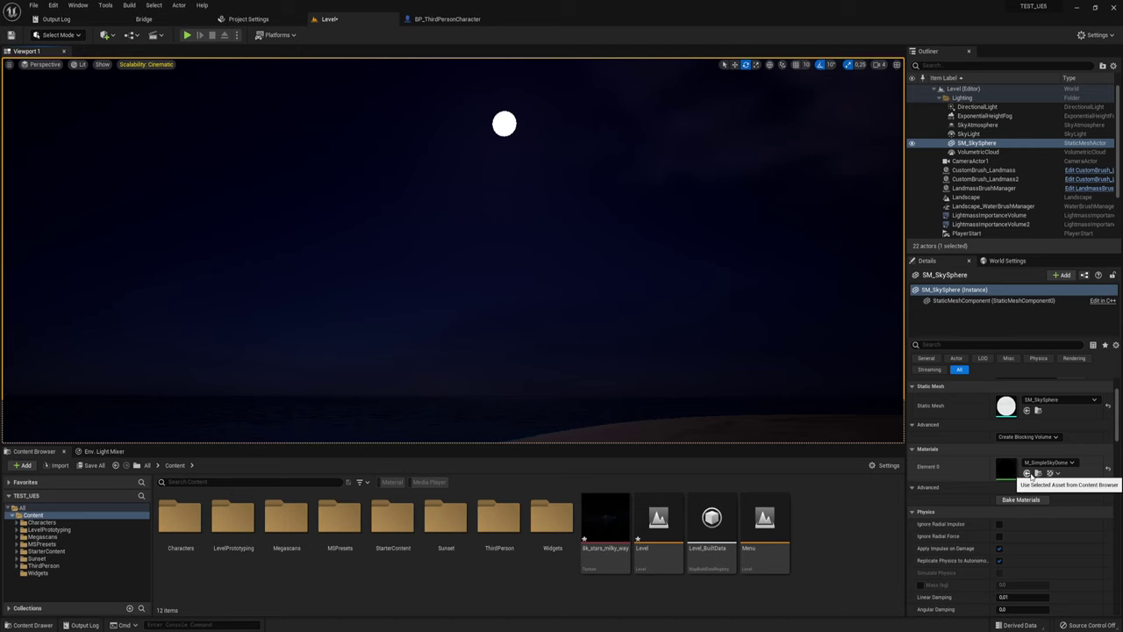
Duplicate the sky sphere's M_SimpleSkyDome material as M_SimpleSkyDome1.
left_click(1038, 473)
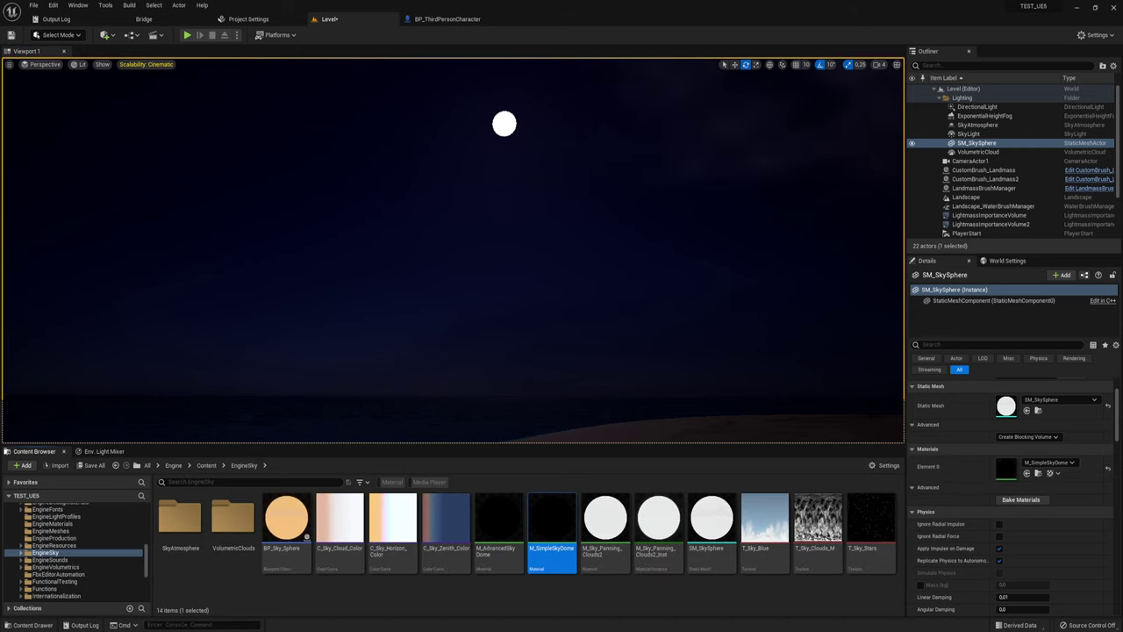
right_click(556, 519)
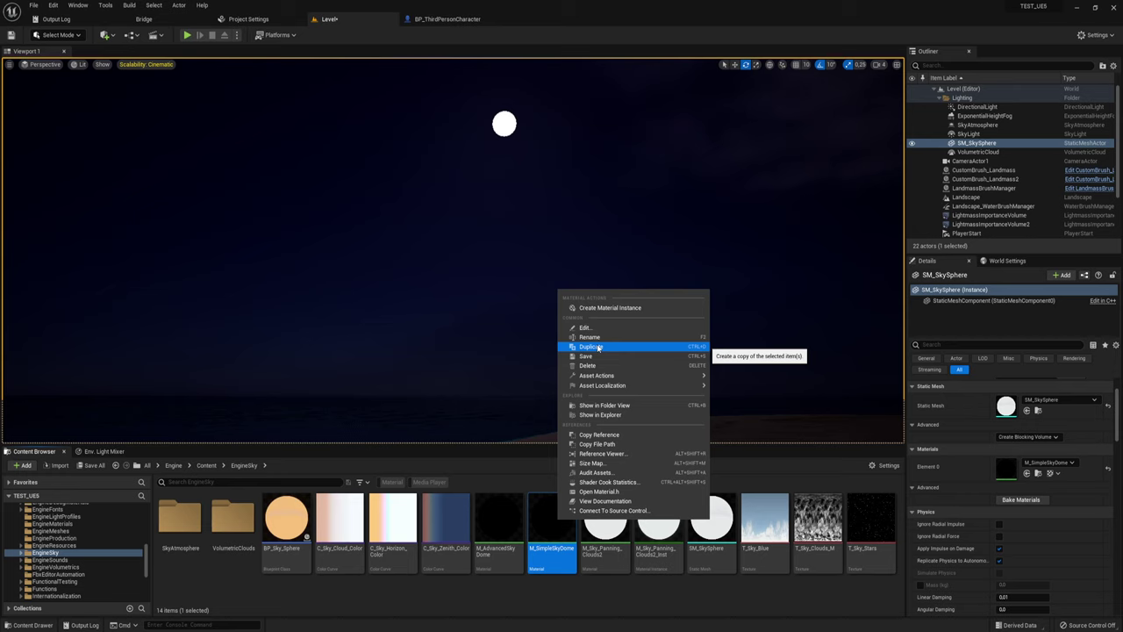
left_click(591, 347)
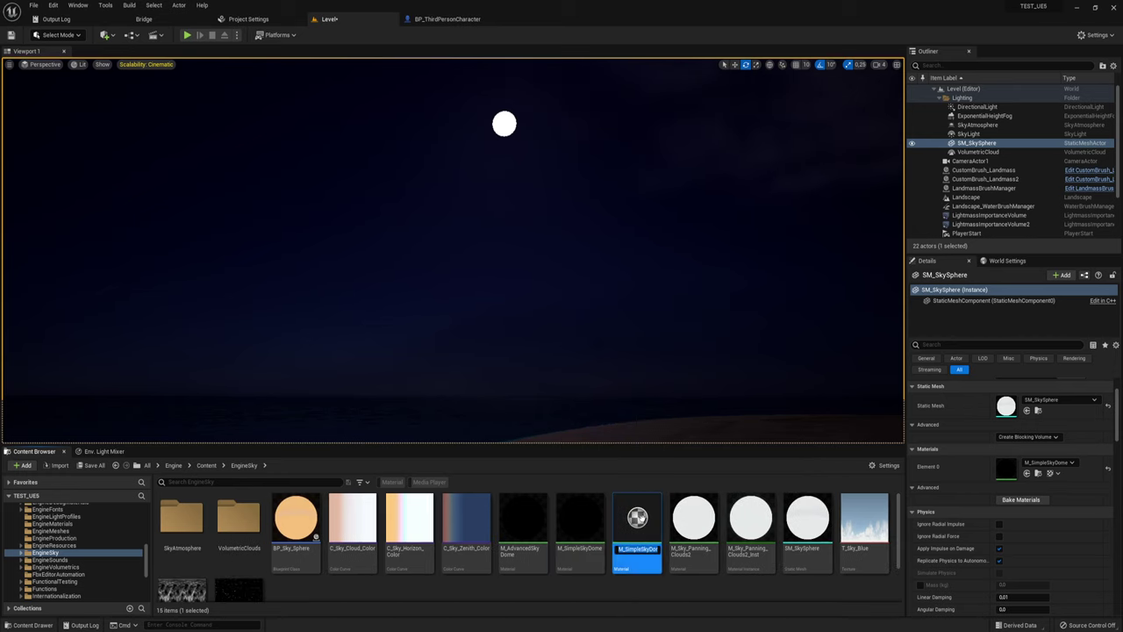
key("Return")
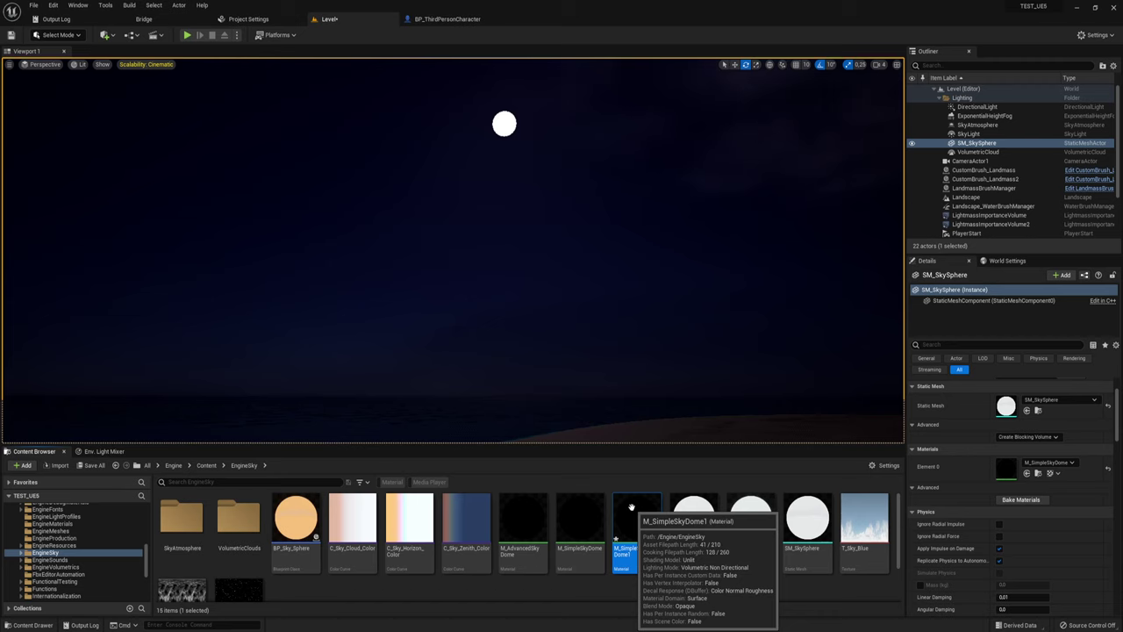
Move M_SimpleSkyDome1 into the Content folder and assign it to the sky sphere's Element 0.
left_click_drag(631, 507, 97, 545)
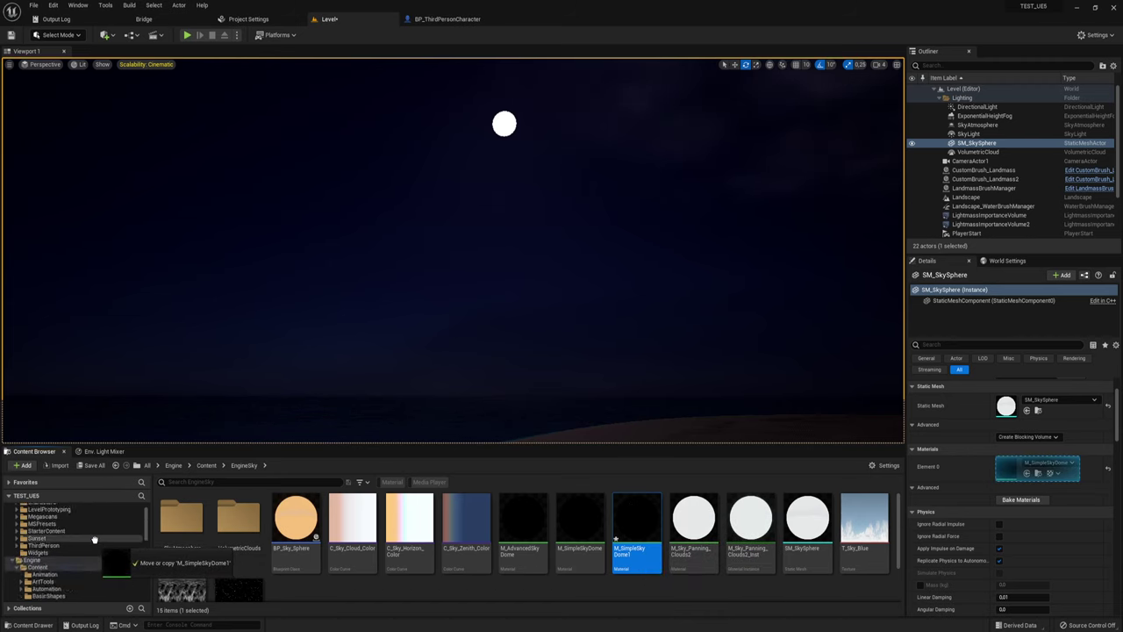
left_click_drag(96, 545, 49, 522)
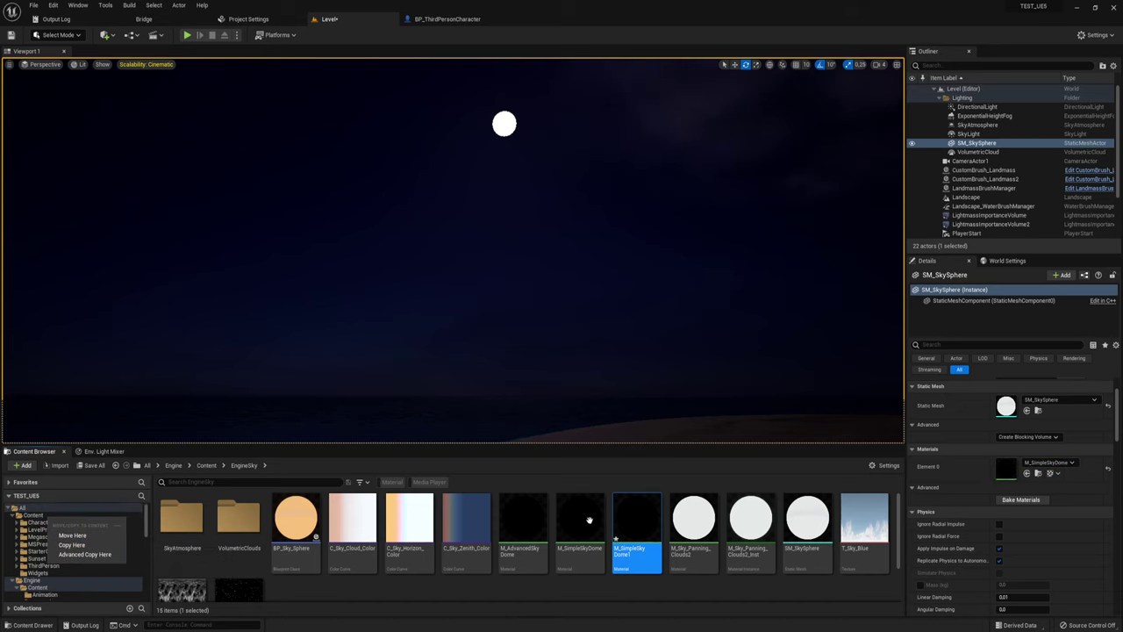
left_click(72, 535)
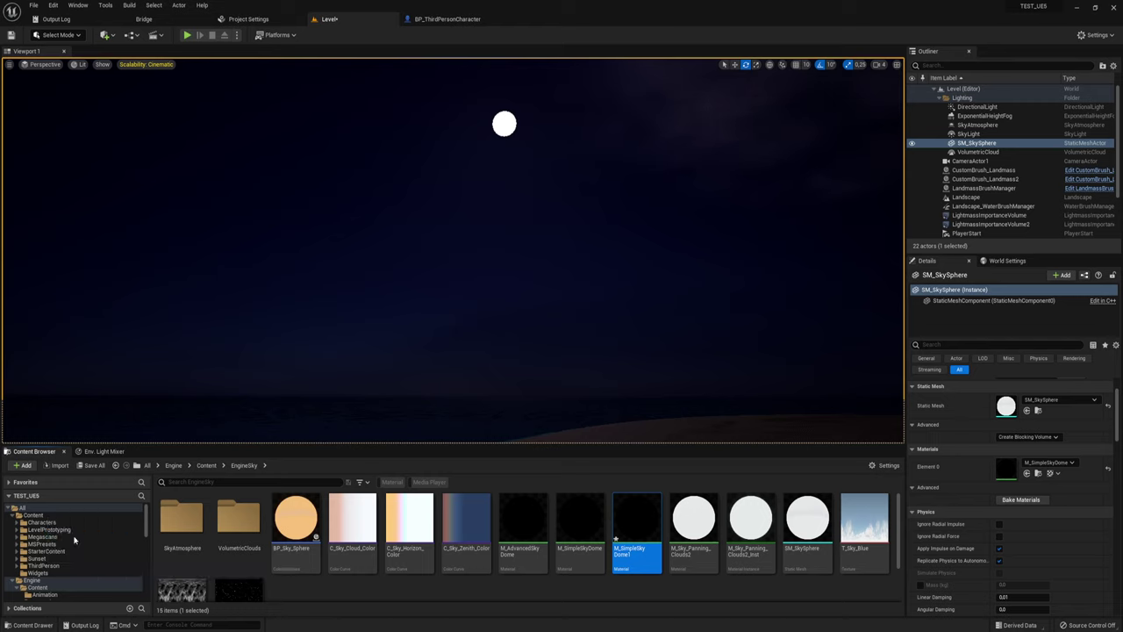
left_click(33, 516)
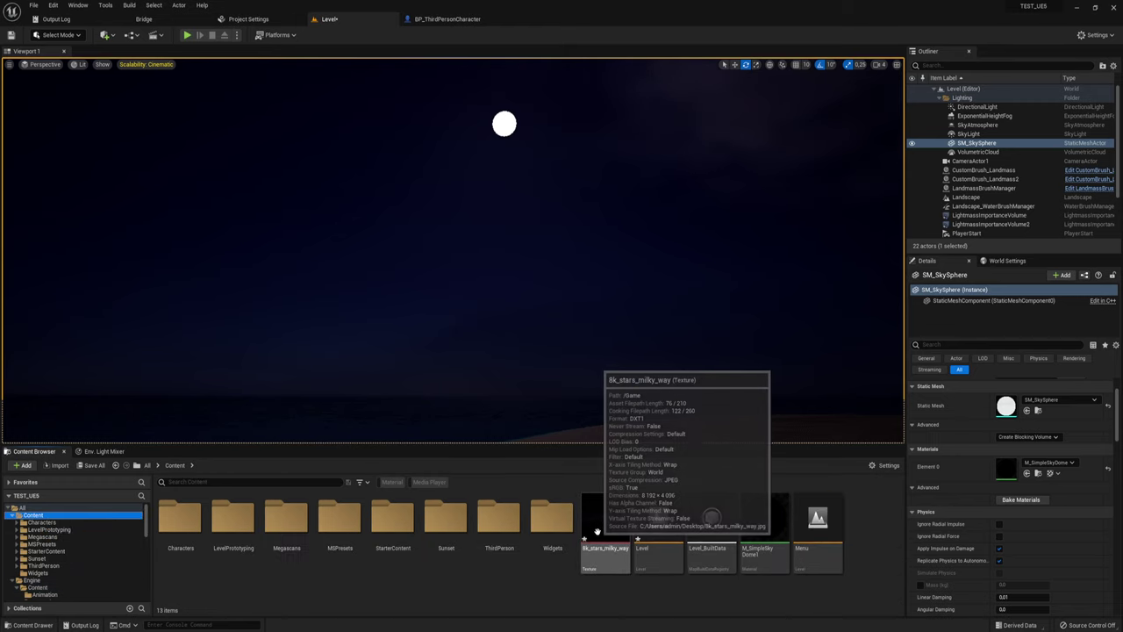
left_click(760, 537)
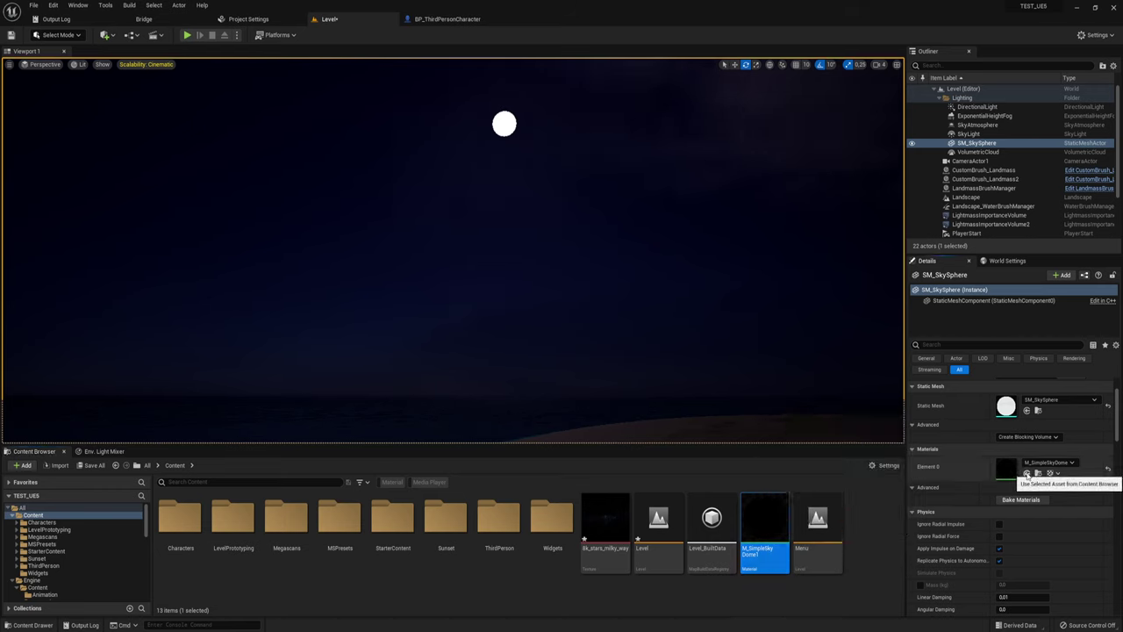
left_click(1028, 473)
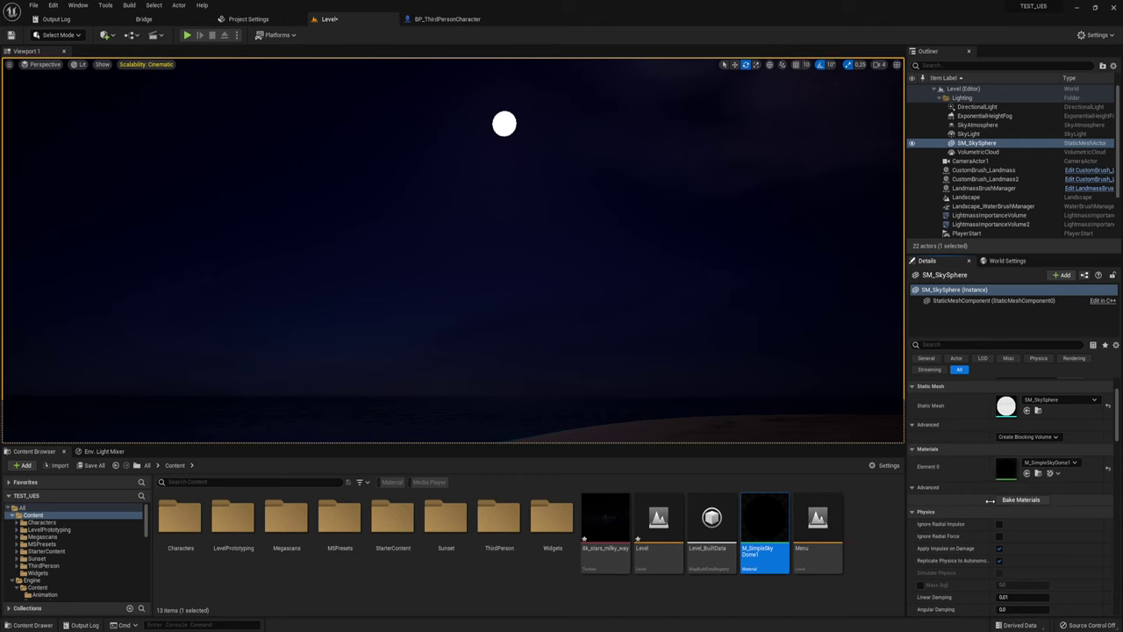
double_click(762, 522)
Add the 8k_stars_milky_way texture to M_SimpleSkyDome1's graph as a Texture Sample.
mouse_move(439, 325)
left_mouse_down()
mouse_move(594, 208)
mouse_move(481, 182)
left_mouse_up()
right_click_drag(558, 275, 724, 304)
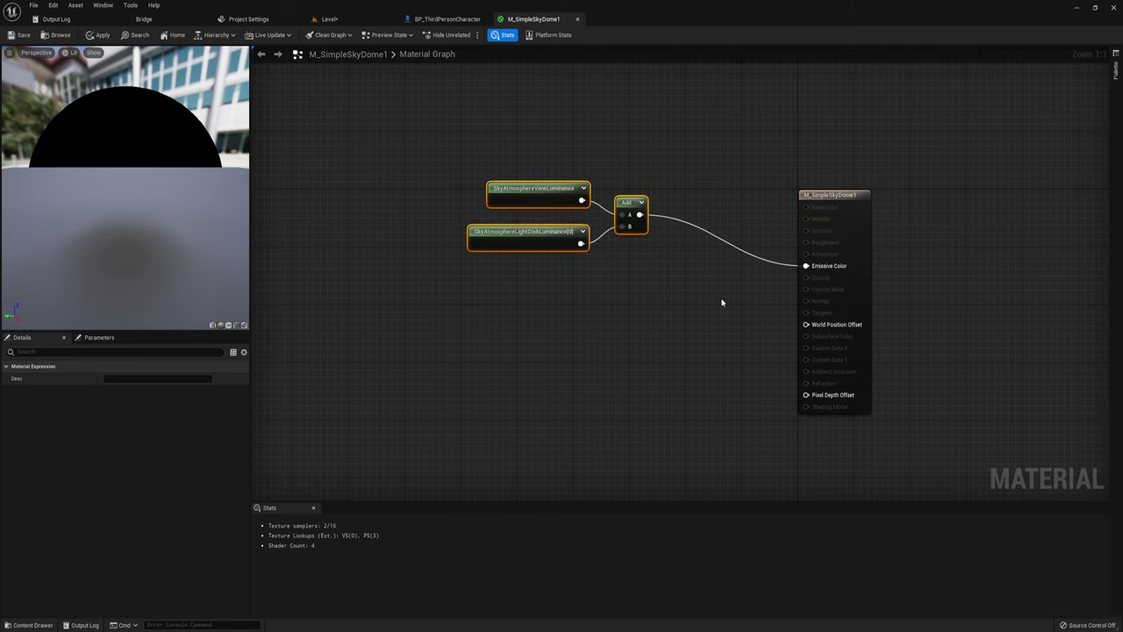
left_click(870, 210)
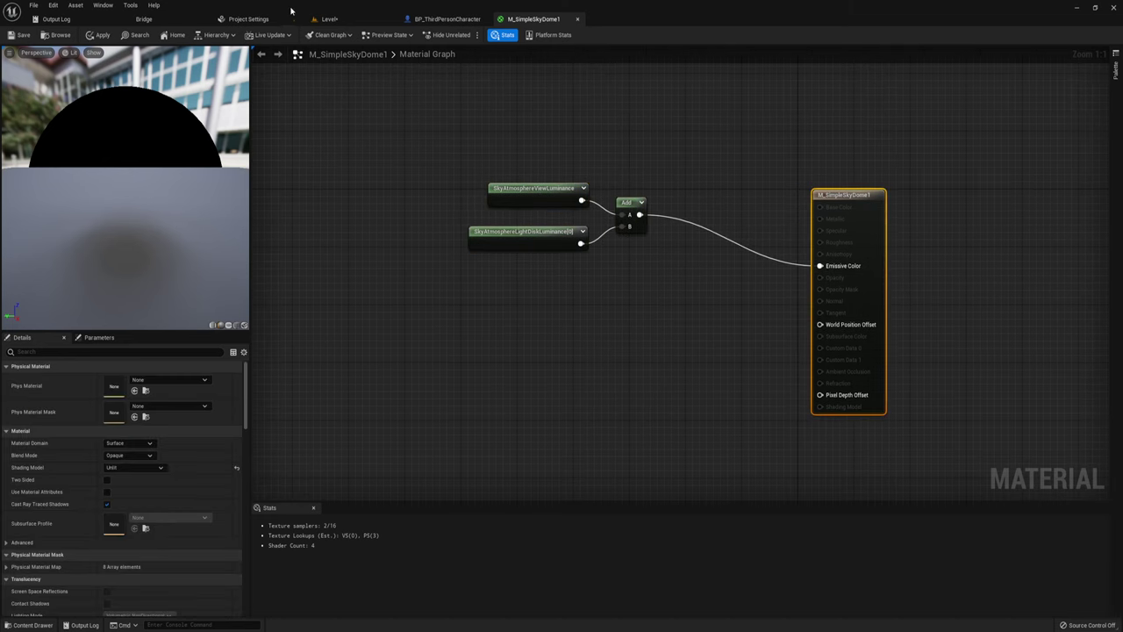
left_click(330, 18)
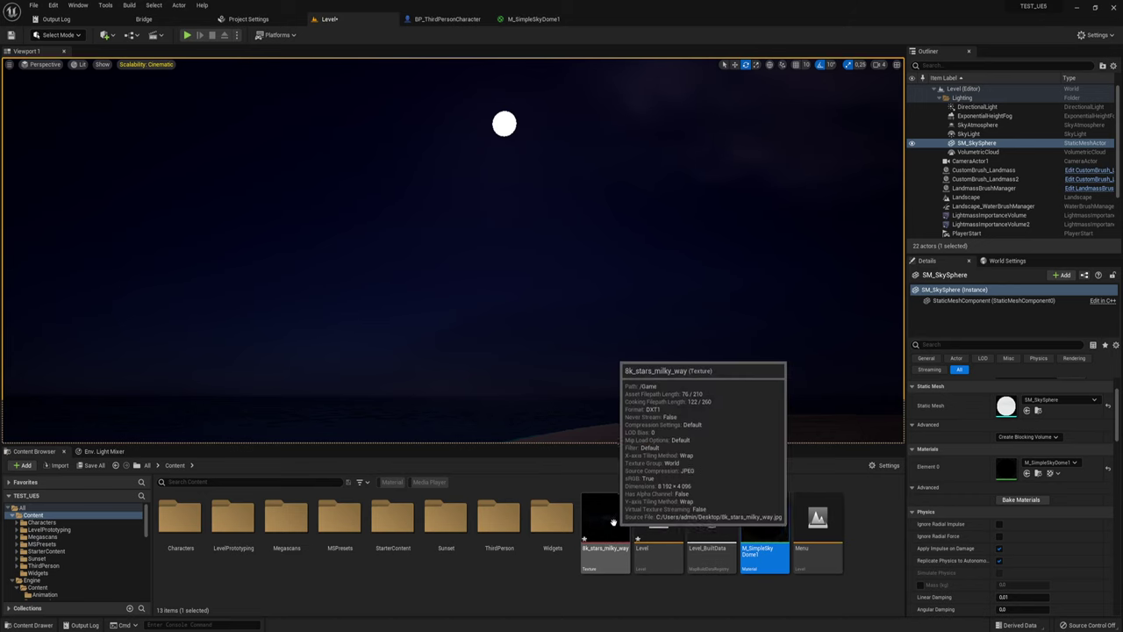
mouse_move(613, 522)
left_mouse_down()
mouse_move(539, 19)
mouse_move(390, 296)
mouse_move(508, 292)
left_mouse_up()
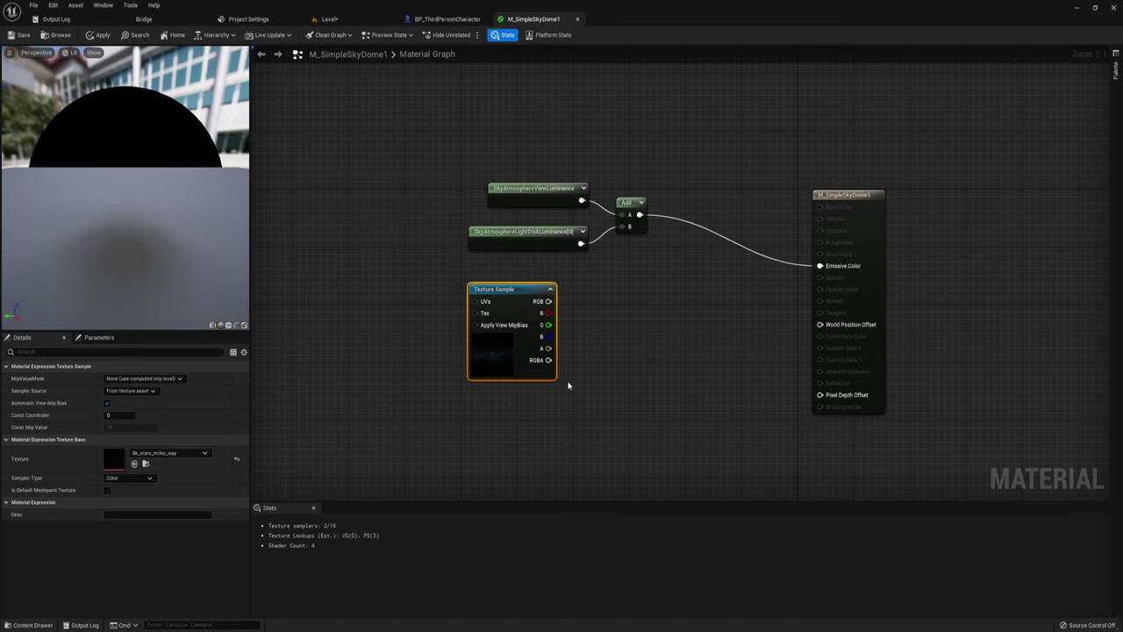
Arrange the graph with the Texture Sample at the top and the atmosphere Add nodes below.
right_click_drag(604, 375, 631, 370)
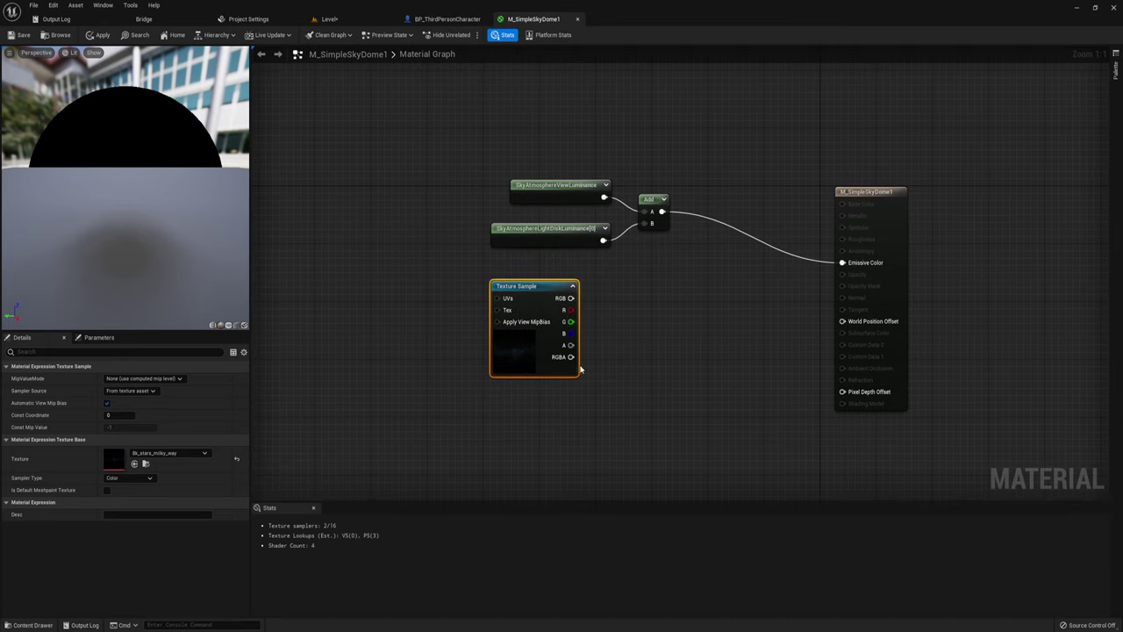
right_click_drag(627, 330, 583, 300)
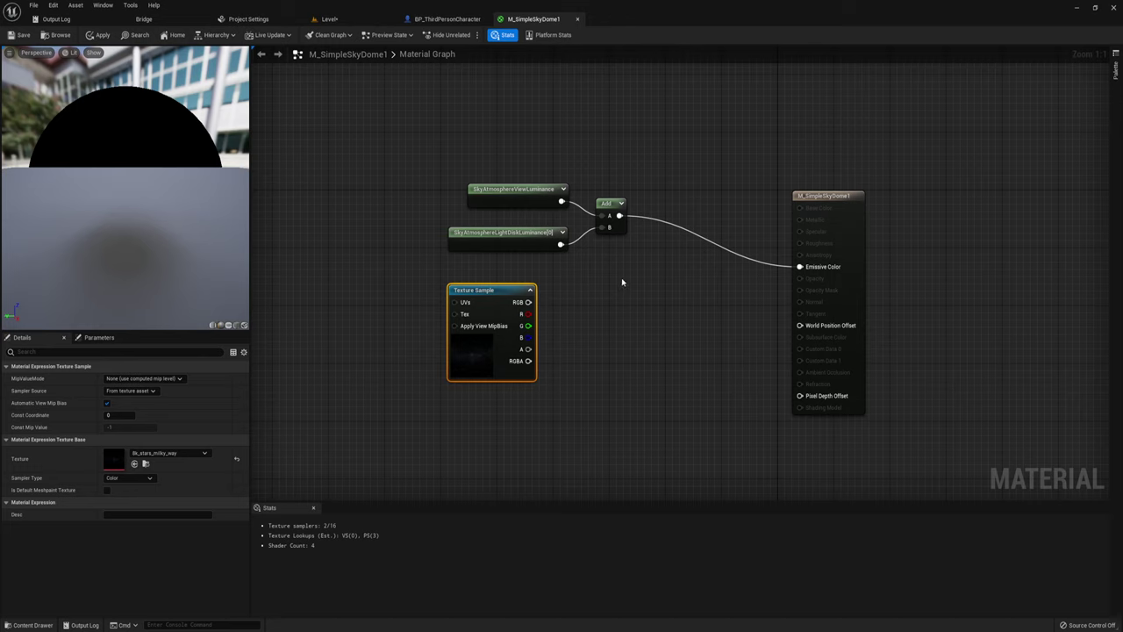
left_click_drag(516, 264, 652, 146)
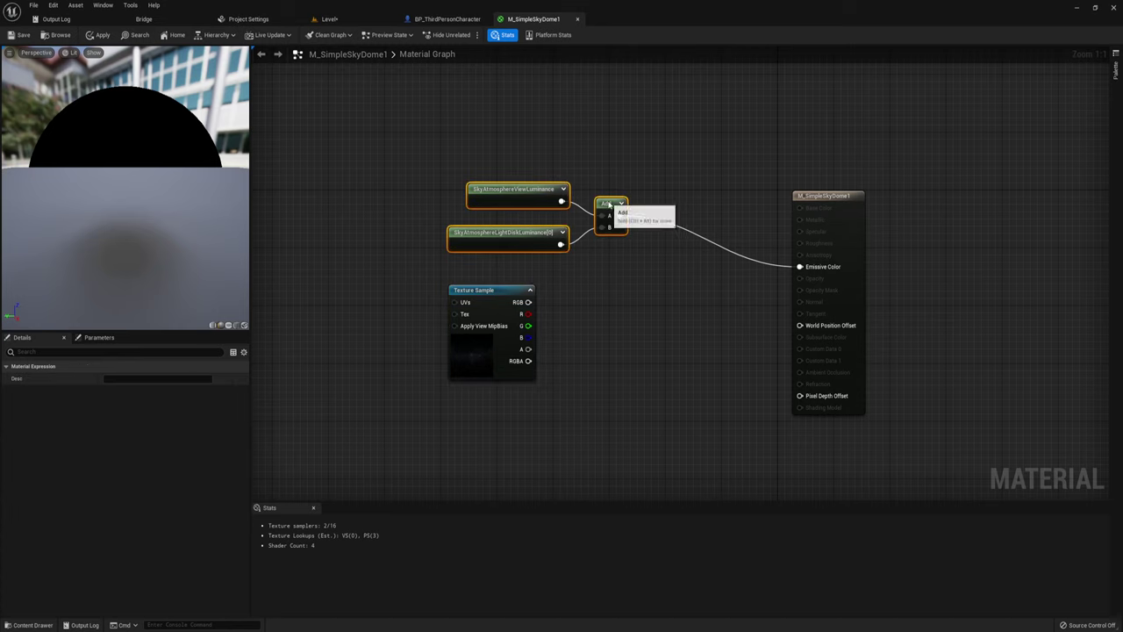
mouse_move(607, 203)
left_mouse_down()
mouse_move(524, 462)
mouse_move(523, 419)
left_mouse_up()
left_click_drag(455, 290, 426, 144)
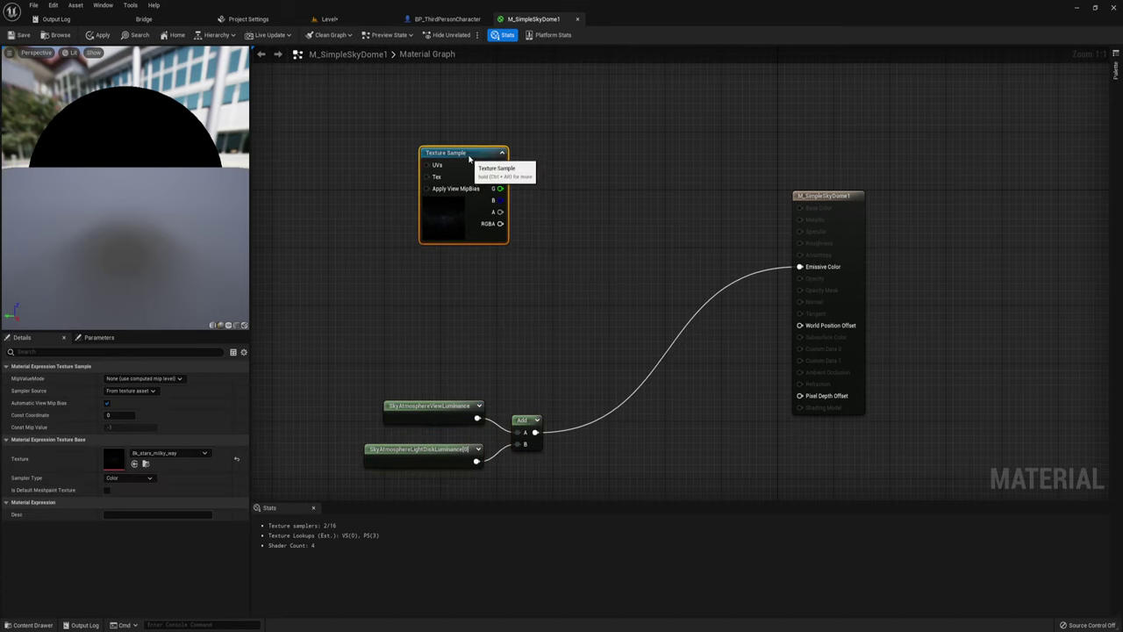
left_click_drag(399, 348, 533, 472)
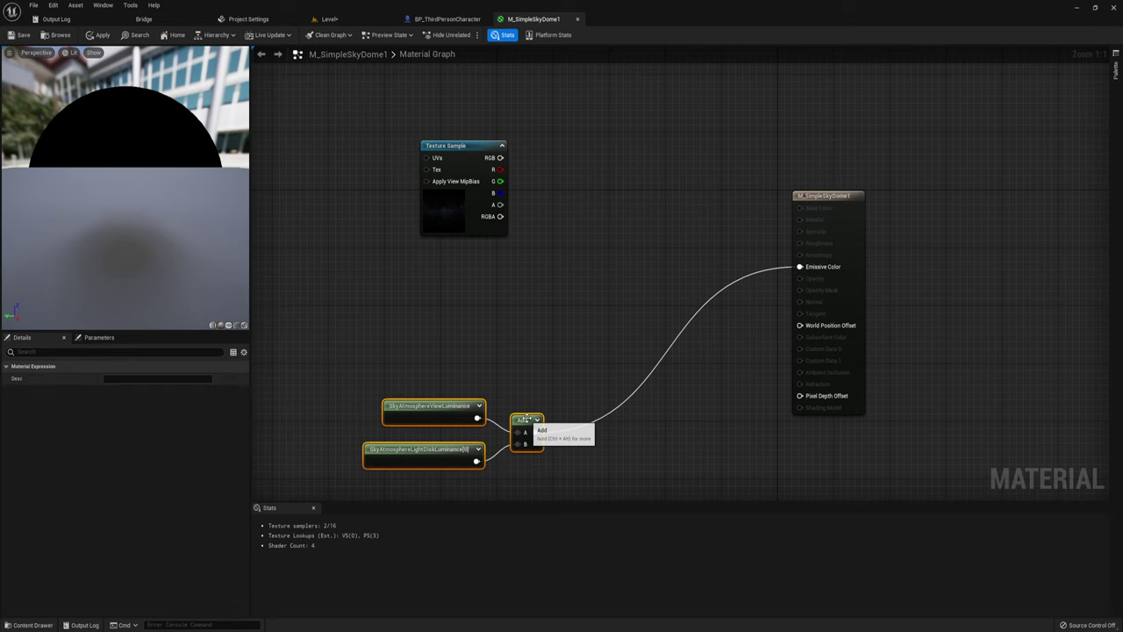
left_click_drag(524, 423, 525, 373)
right_click_drag(571, 328, 593, 330)
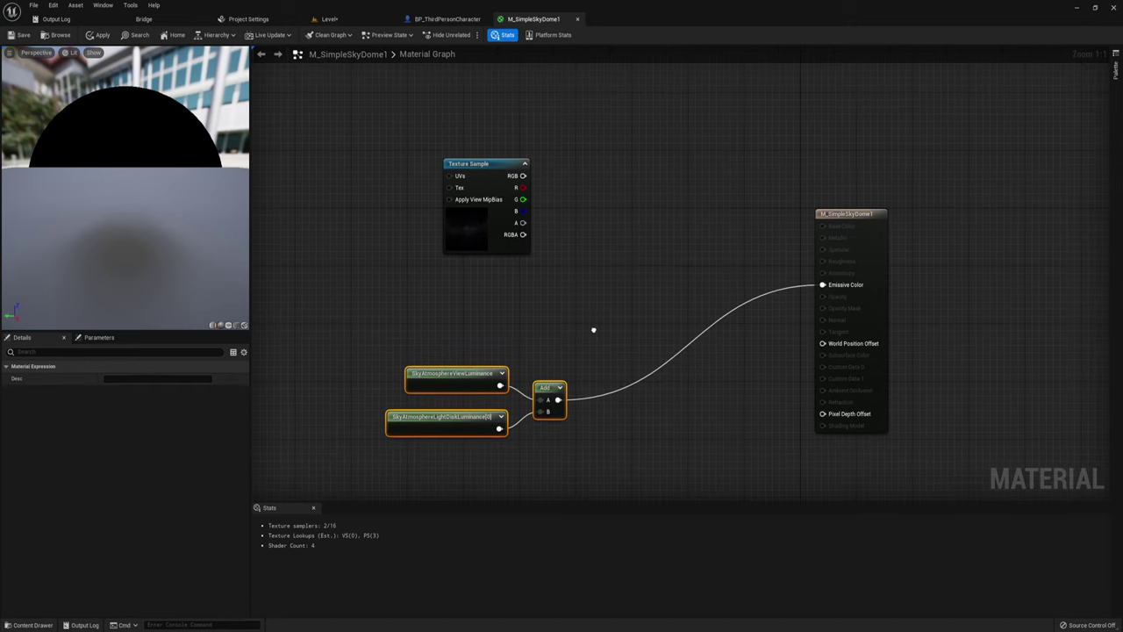
Add a Lerp node with the star texture in A and the luminance Add in B and Alpha.
left_click(672, 235)
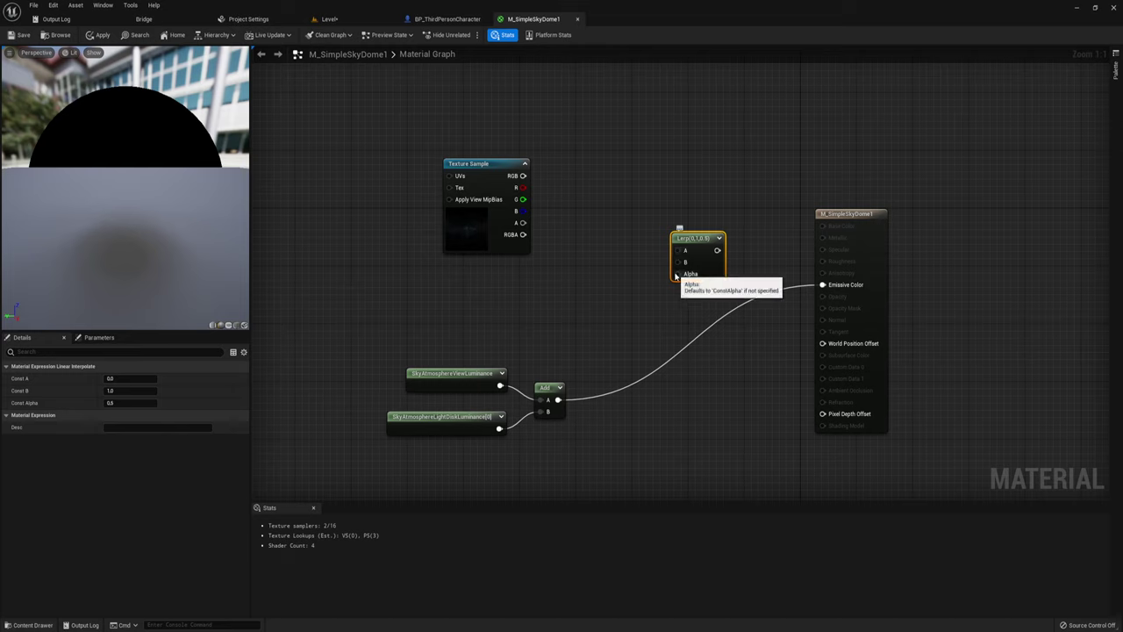
left_click_drag(677, 250, 478, 158)
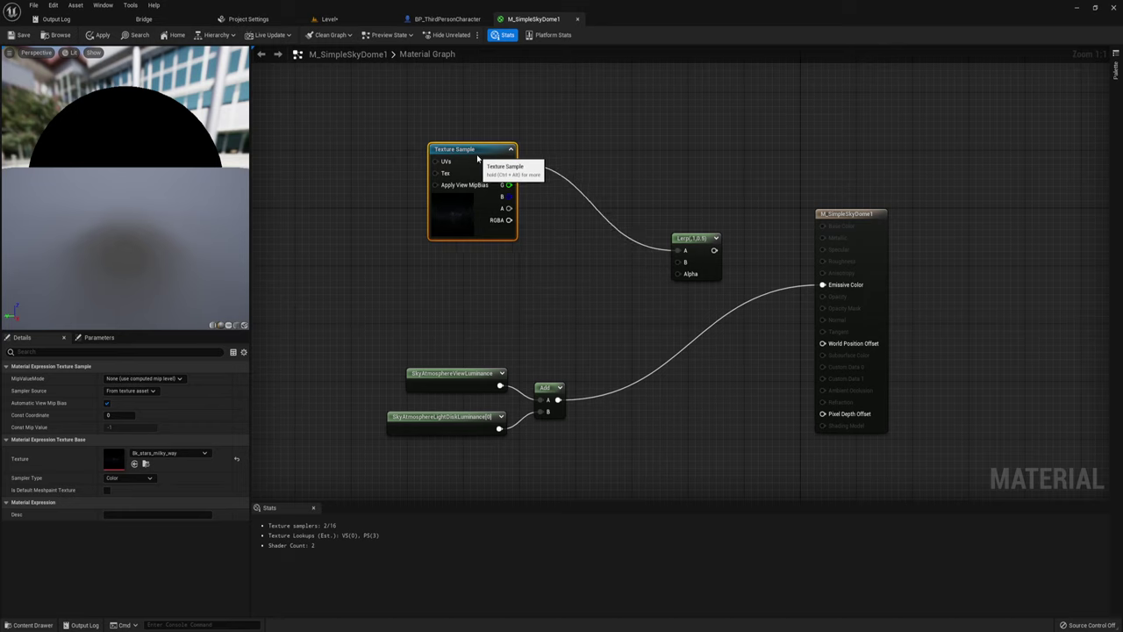
left_click_drag(376, 181, 588, 248)
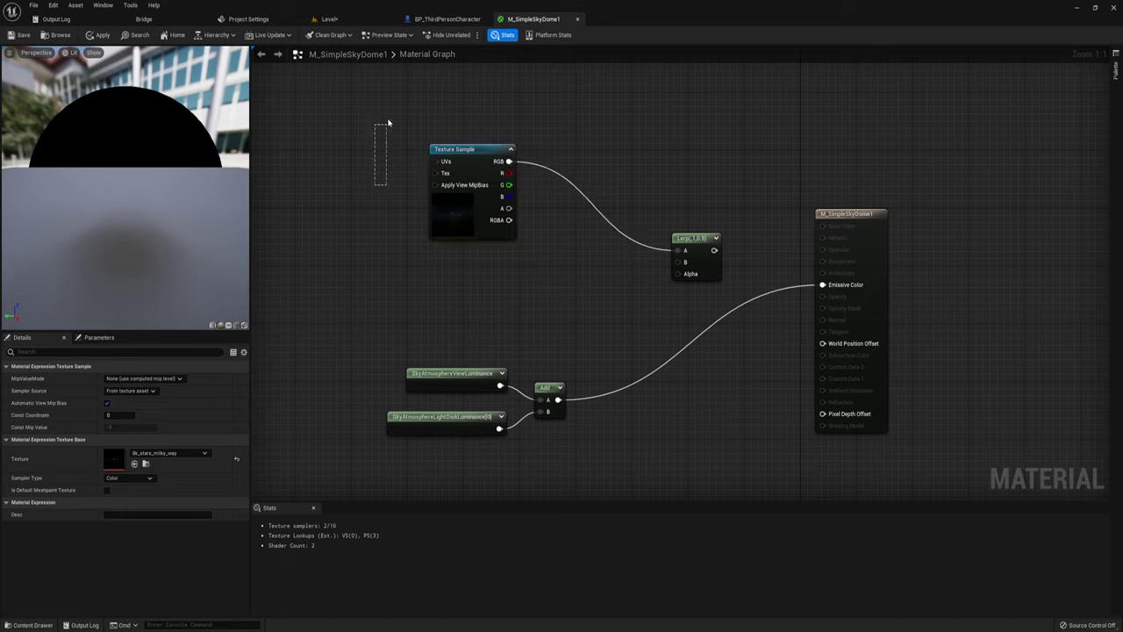
left_click(571, 296)
left_click_drag(677, 262, 556, 400)
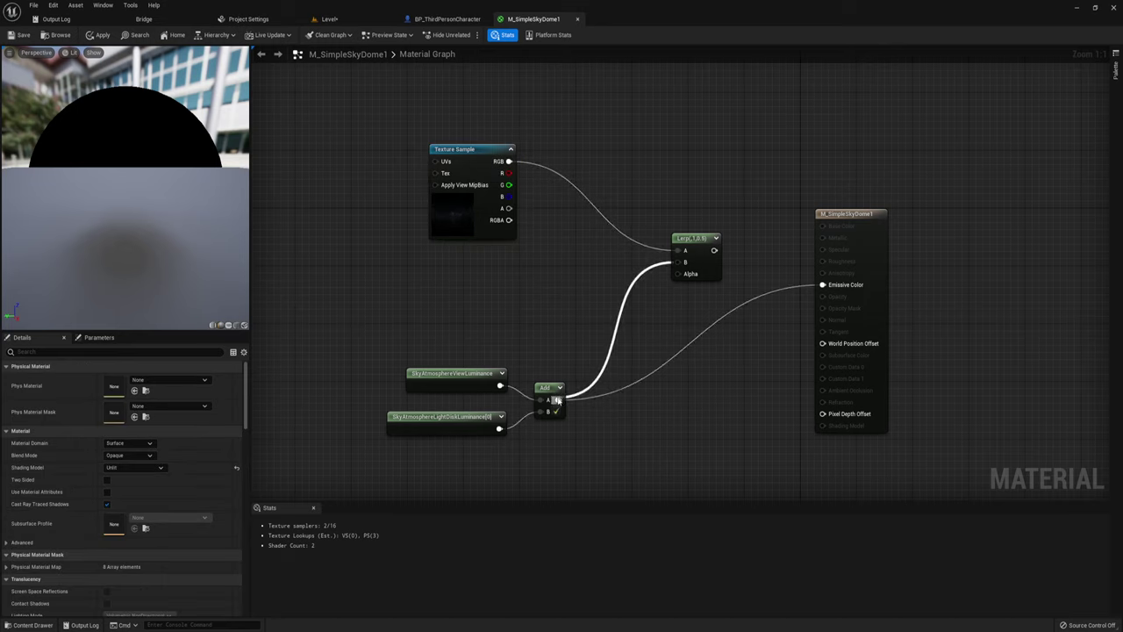
left_click_drag(676, 273, 557, 400)
Connect the Lerp output to Emissive Color, replacing the old link, and apply the material.
left_click_drag(328, 339, 585, 461)
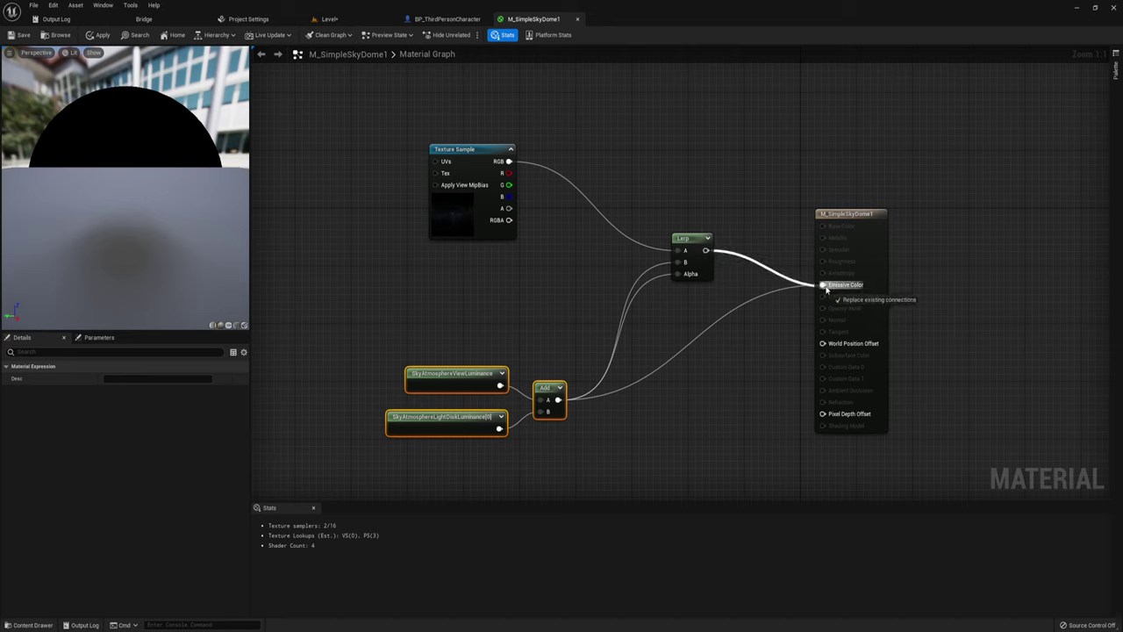
left_click_drag(705, 251, 823, 285)
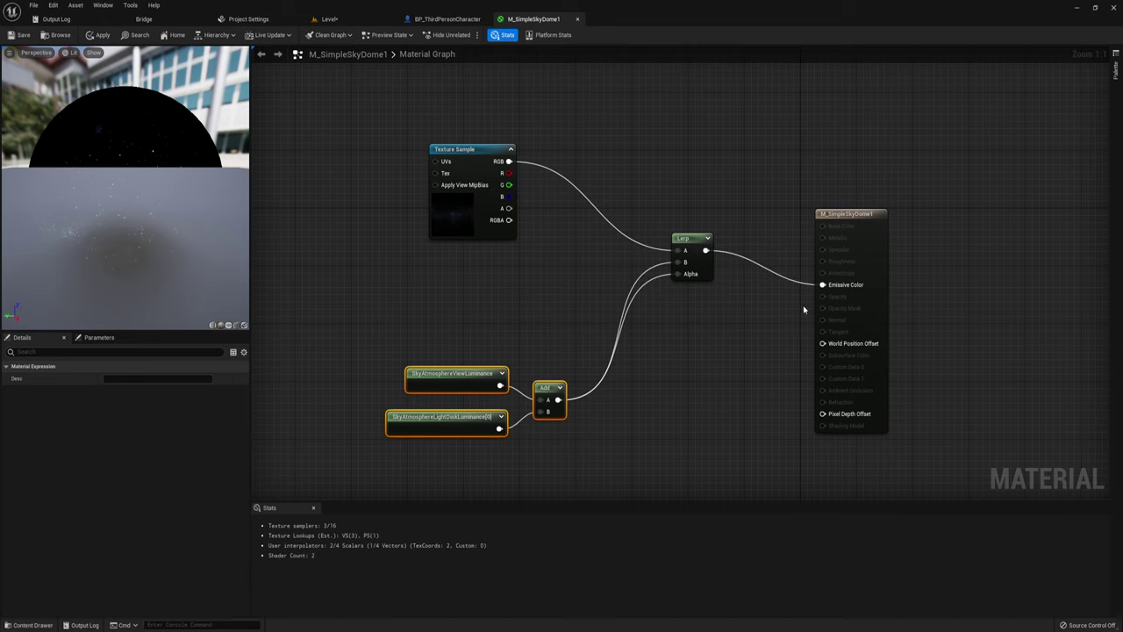
left_click(98, 34)
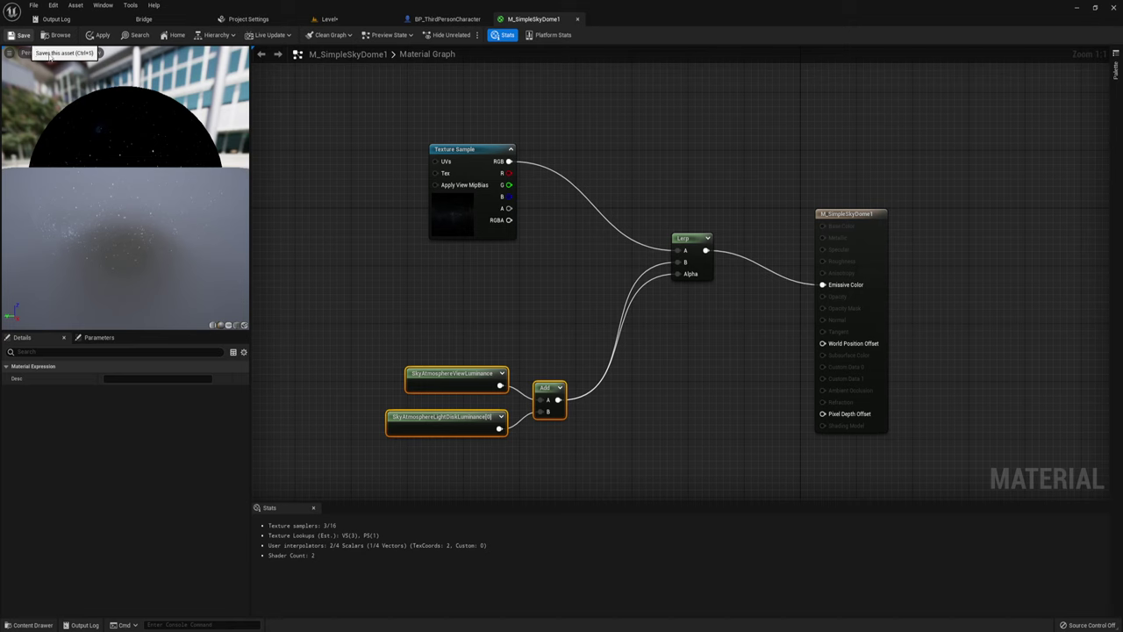
left_click(343, 19)
Orbit the level viewport to inspect the new stars above the beach horizon.
mouse_move(452, 250)
right_mouse_down()
mouse_move(400, 260)
mouse_move(395, 290)
mouse_move(421, 303)
right_mouse_up()
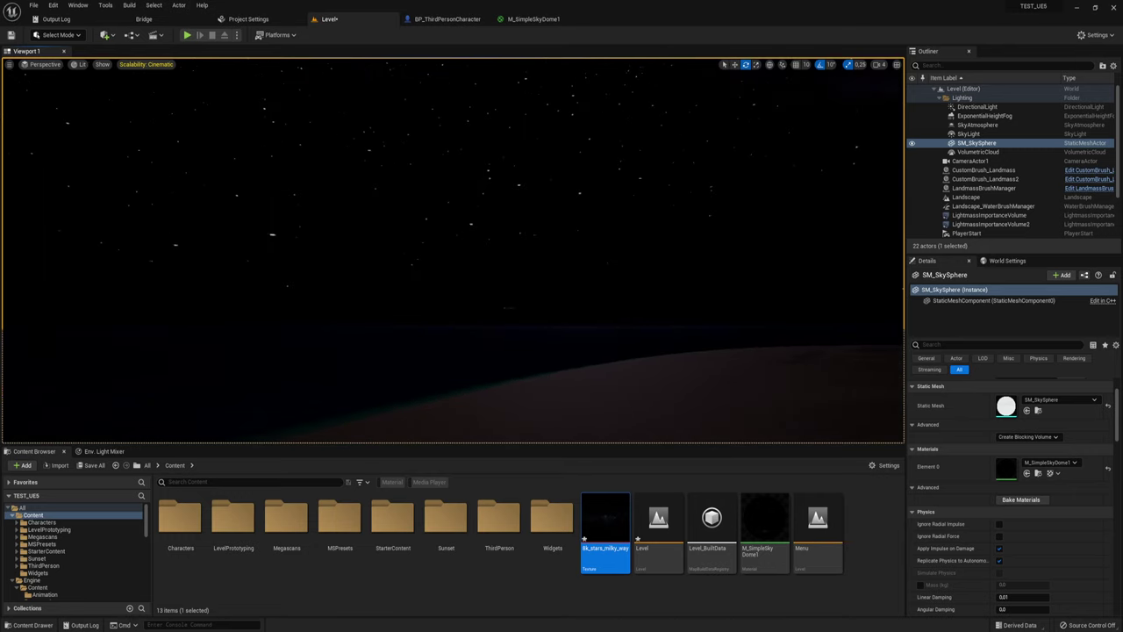
right_click_drag(421, 302, 421, 276)
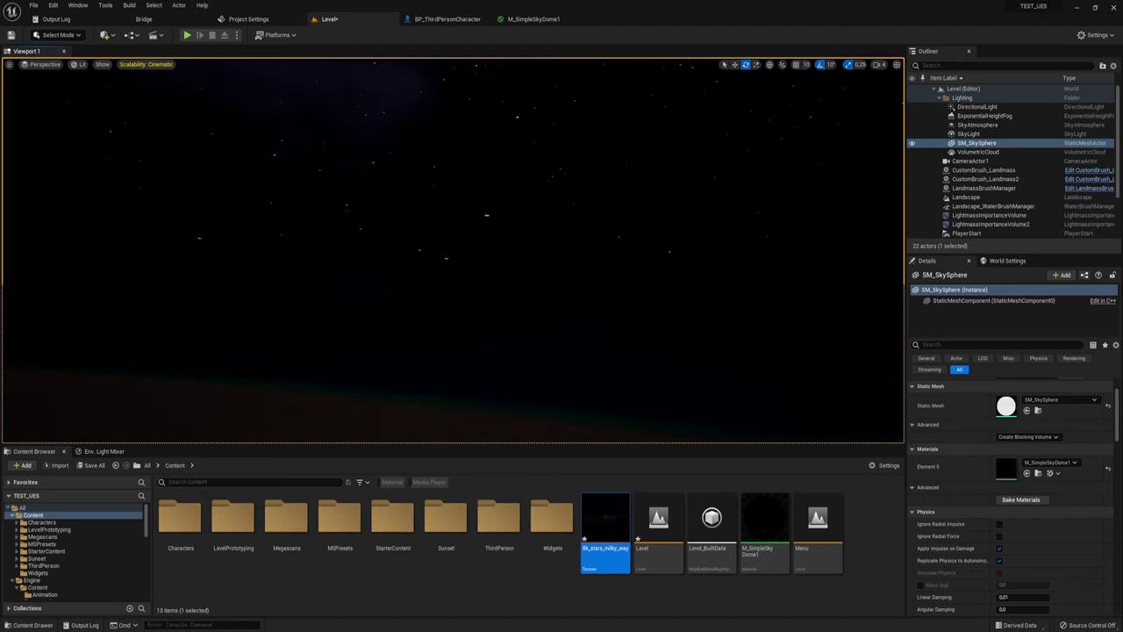
mouse_move(422, 276)
right_mouse_down()
mouse_move(421, 290)
mouse_move(439, 290)
mouse_move(443, 250)
mouse_move(458, 279)
right_mouse_up()
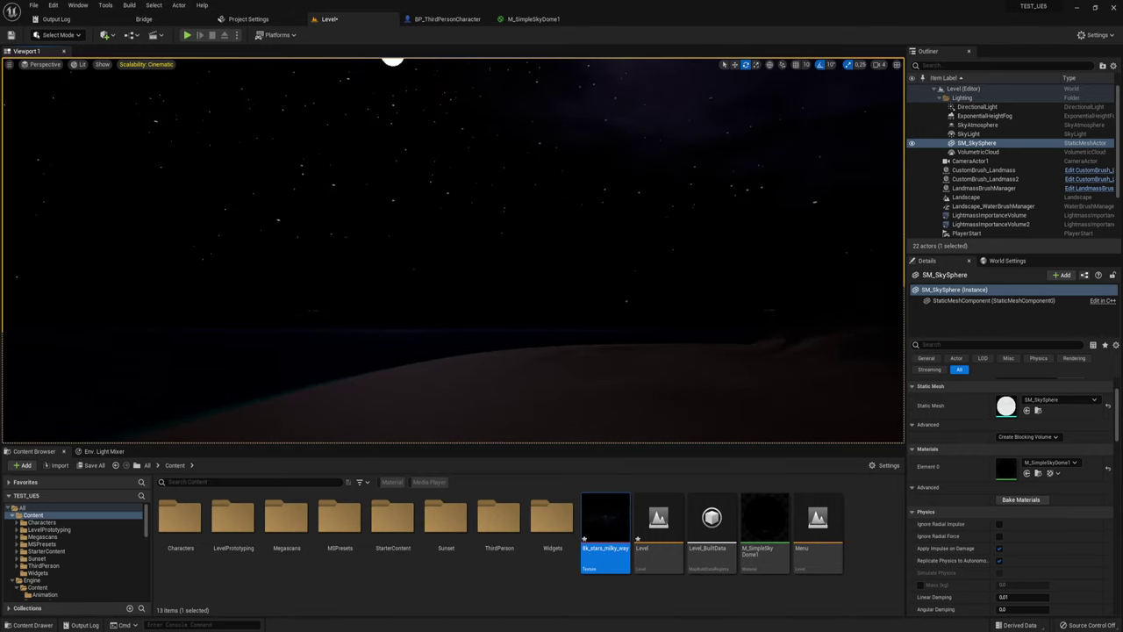
Insert a Multiply node between the star Texture Sample's RGB output and the Lerp's A input.
left_click(535, 20)
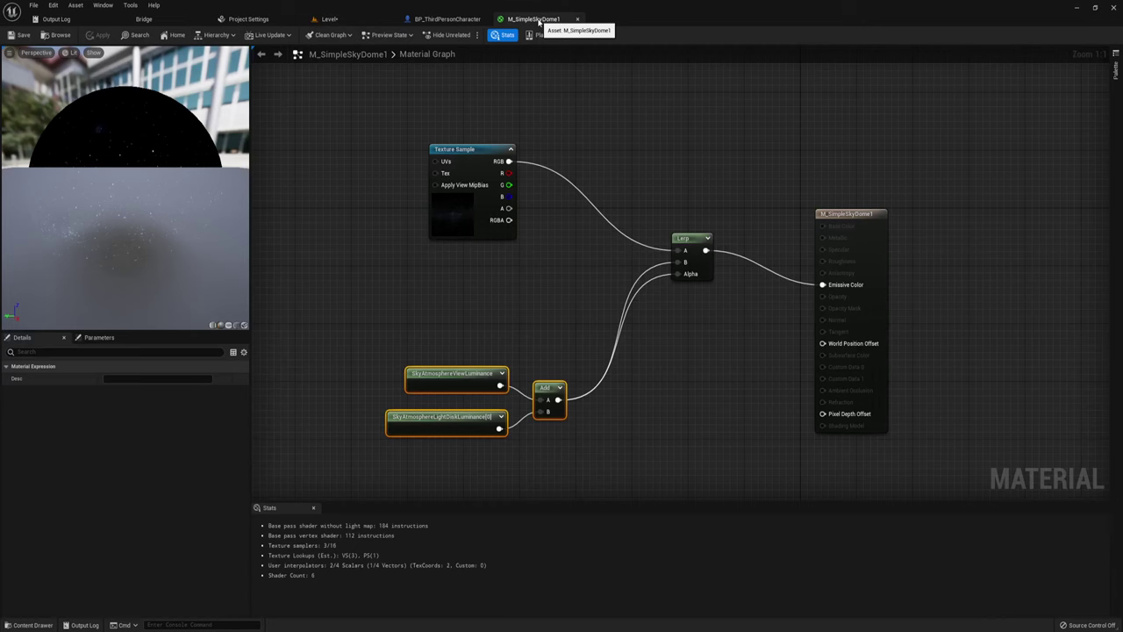
mouse_move(565, 212)
right_mouse_down()
mouse_move(538, 289)
mouse_move(634, 313)
right_mouse_up()
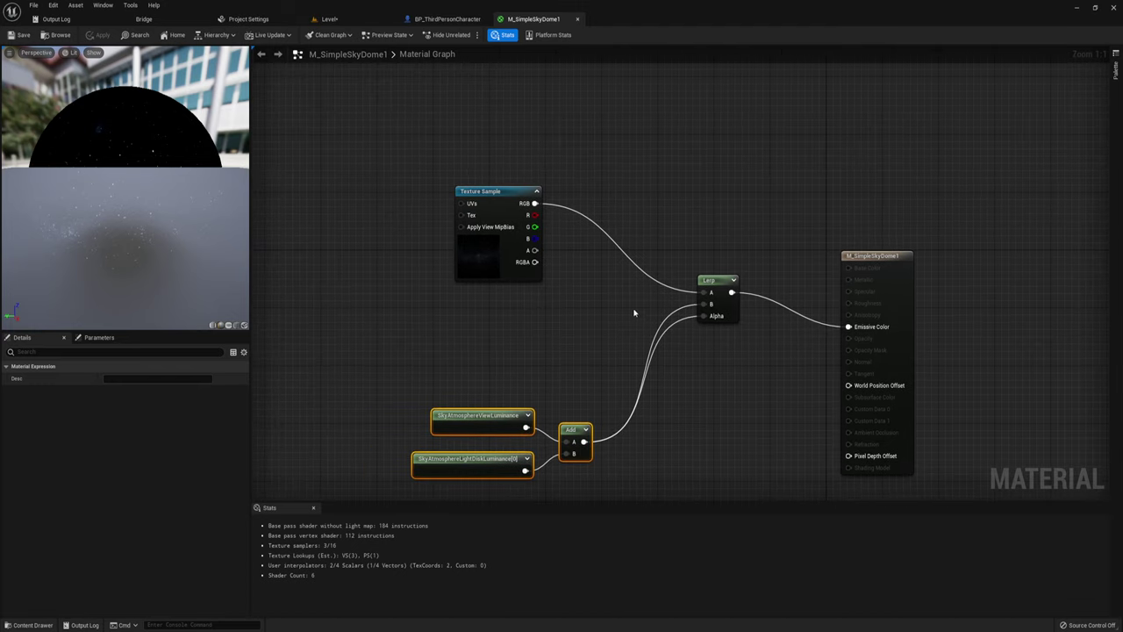
left_click_drag(499, 196, 318, 131)
right_click_drag(435, 228, 548, 205)
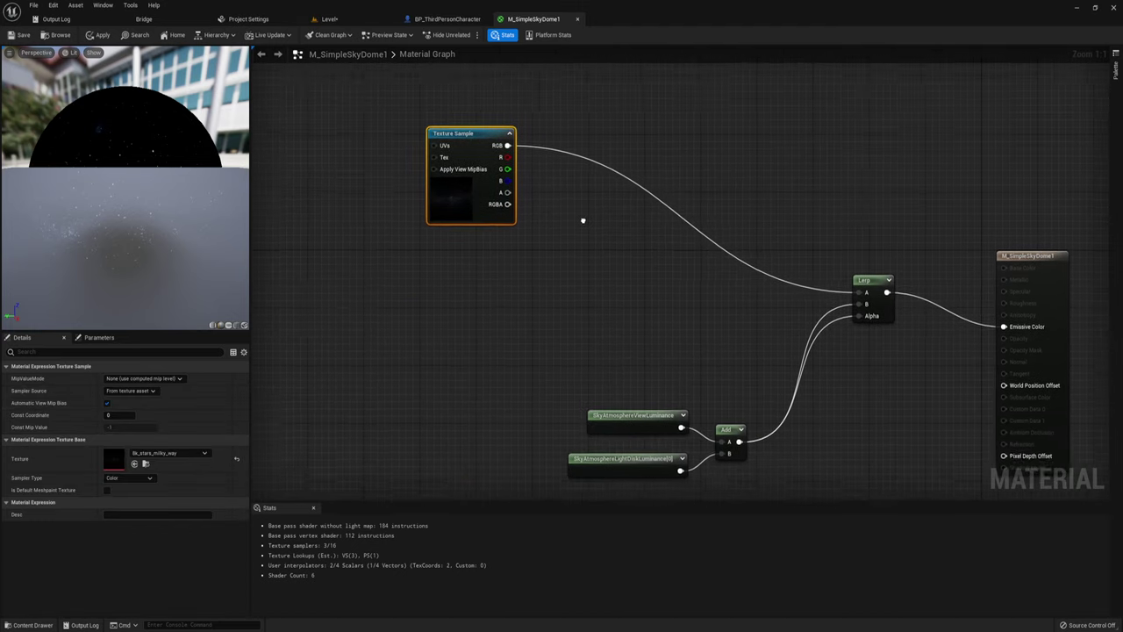
left_click_drag(841, 261, 914, 295)
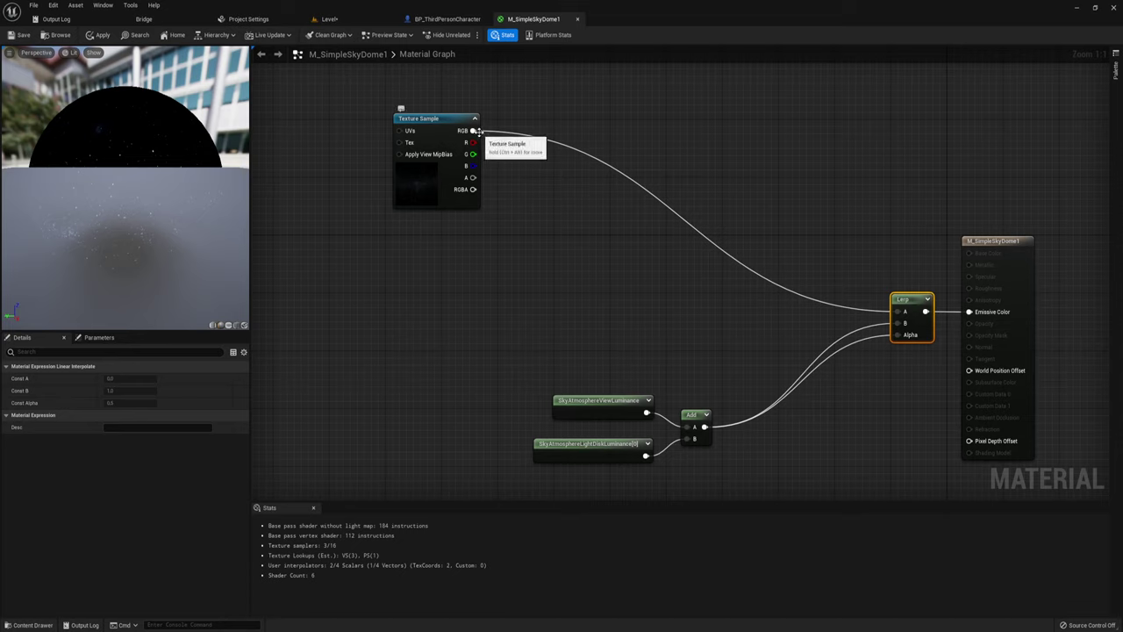
left_click_drag(473, 131, 660, 203)
type("mul")
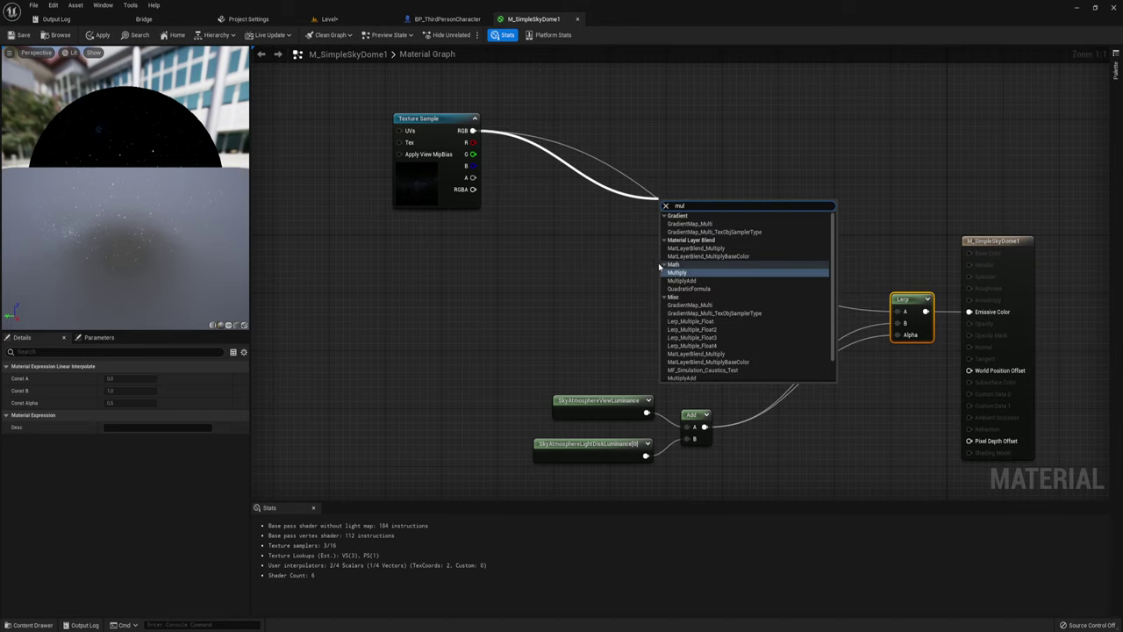
key("Return")
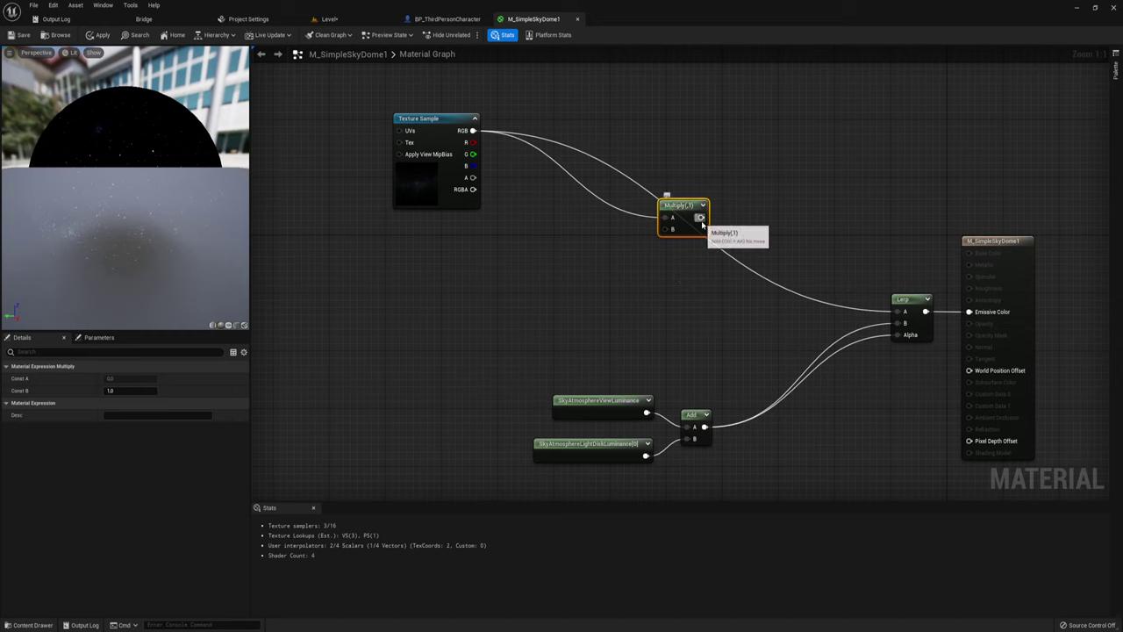
left_click_drag(700, 216, 905, 312)
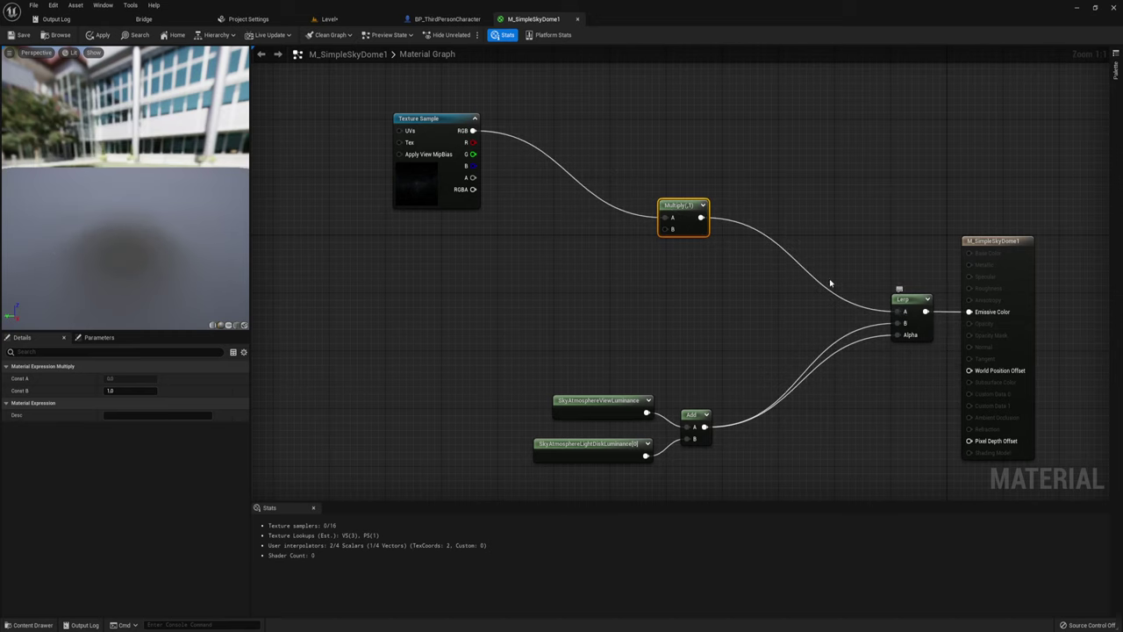
left_click_drag(685, 218, 754, 210)
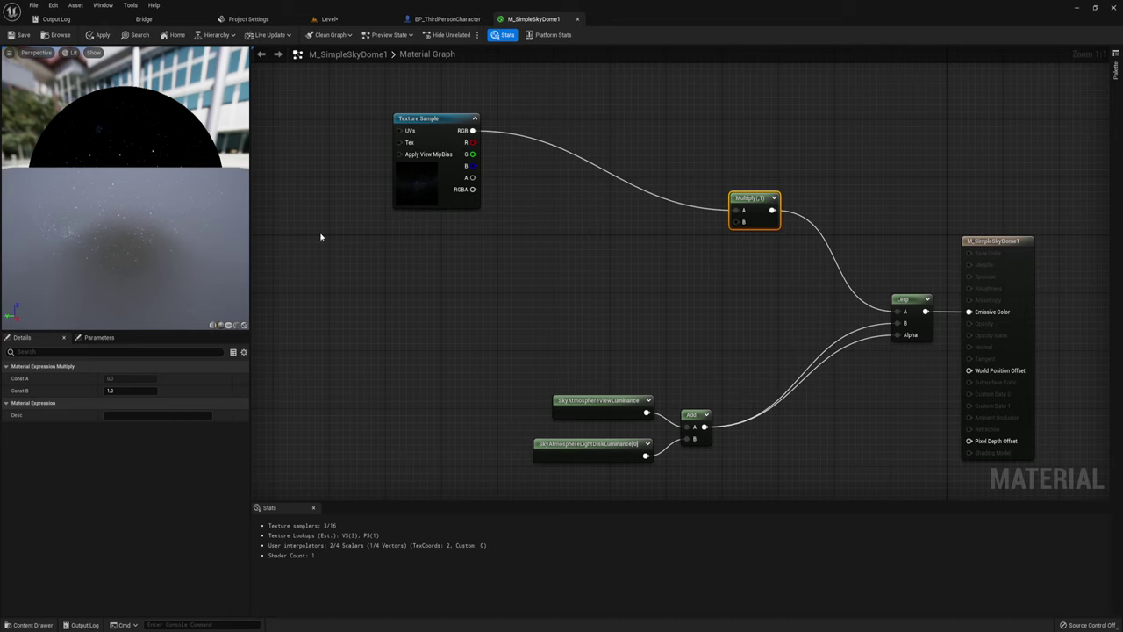
left_click_drag(320, 237, 723, 324)
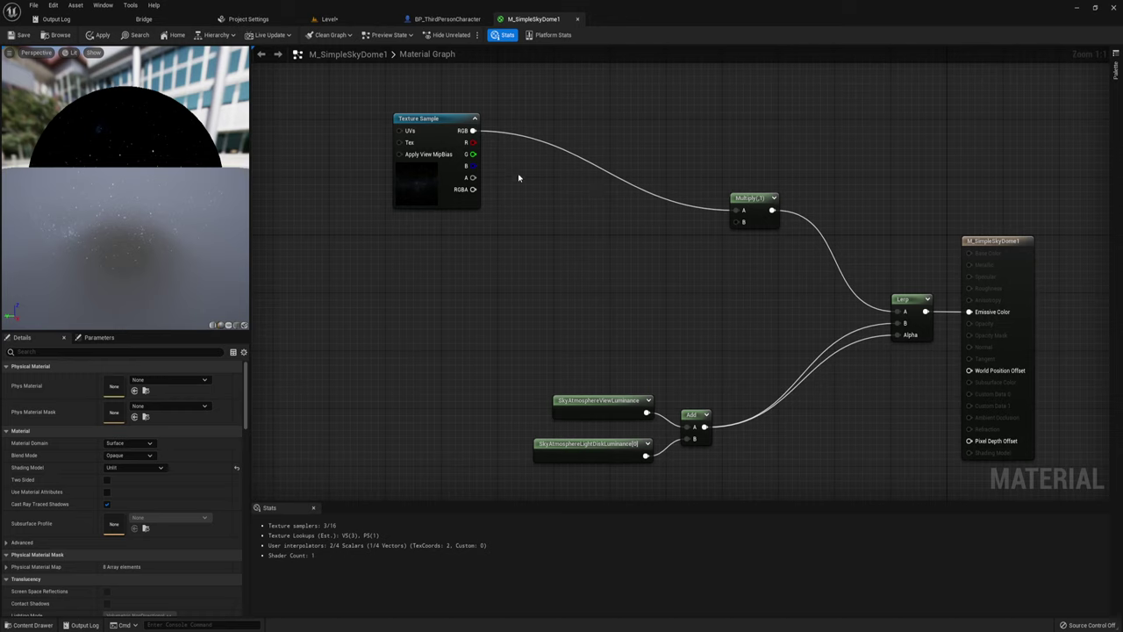
Add a TextureCoordinate node to the M_SimpleSkyDome1 graph.
left_click(439, 124)
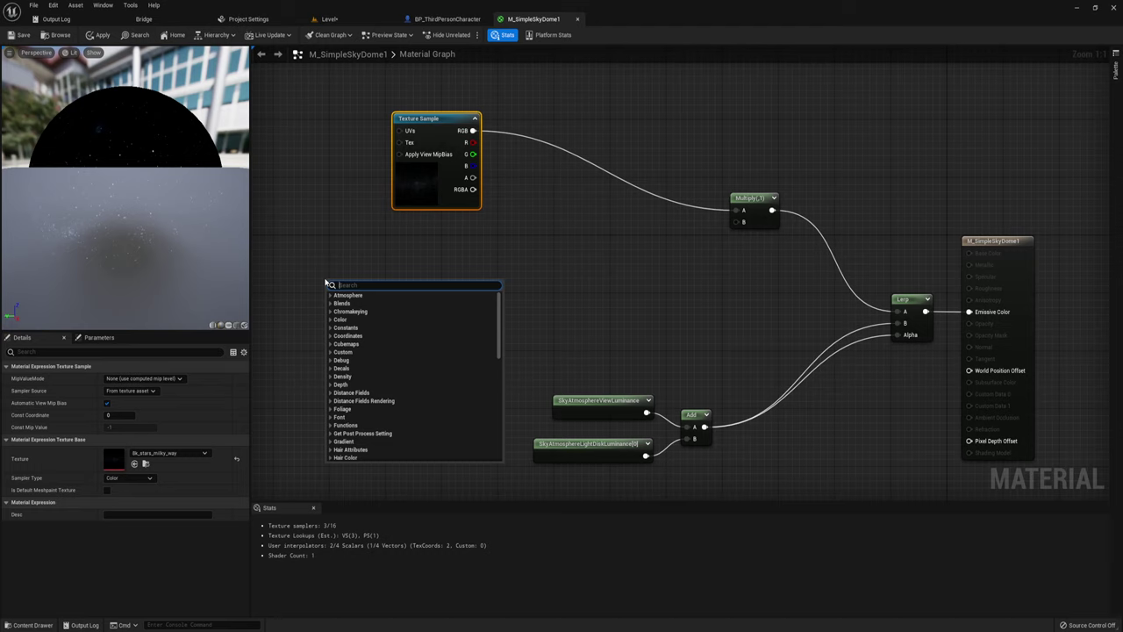
type("tex")
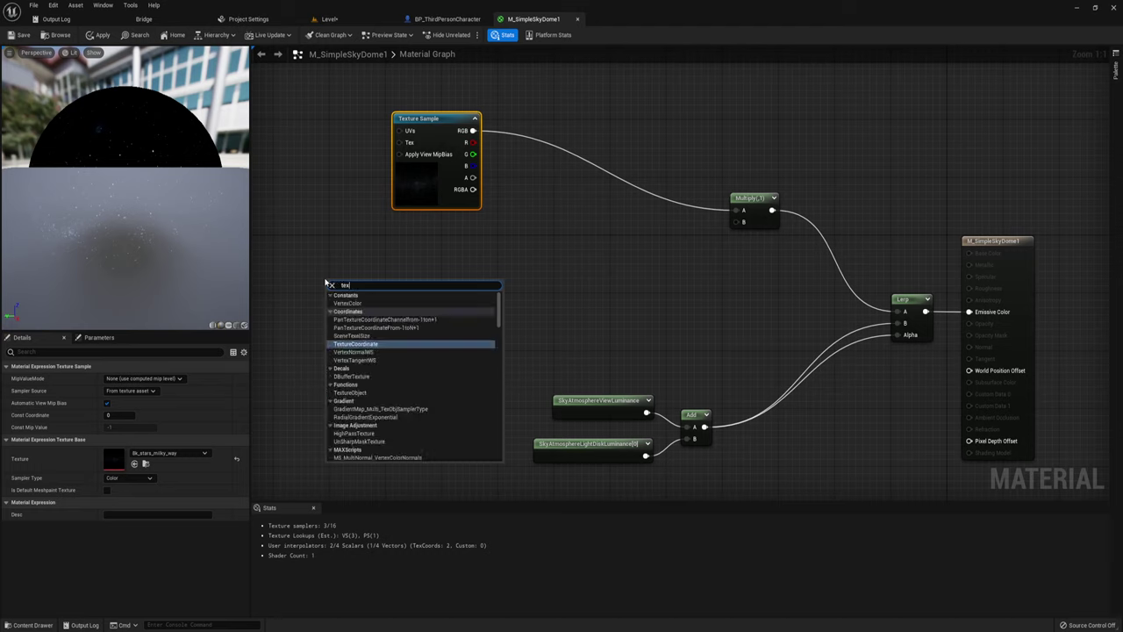
type("t")
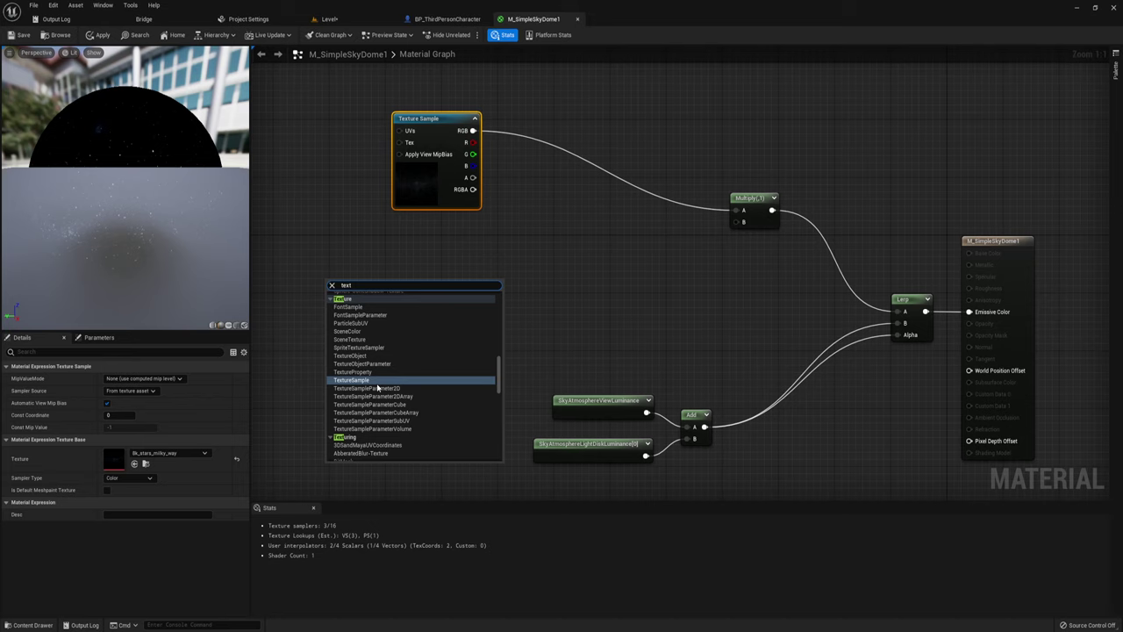
type("ure")
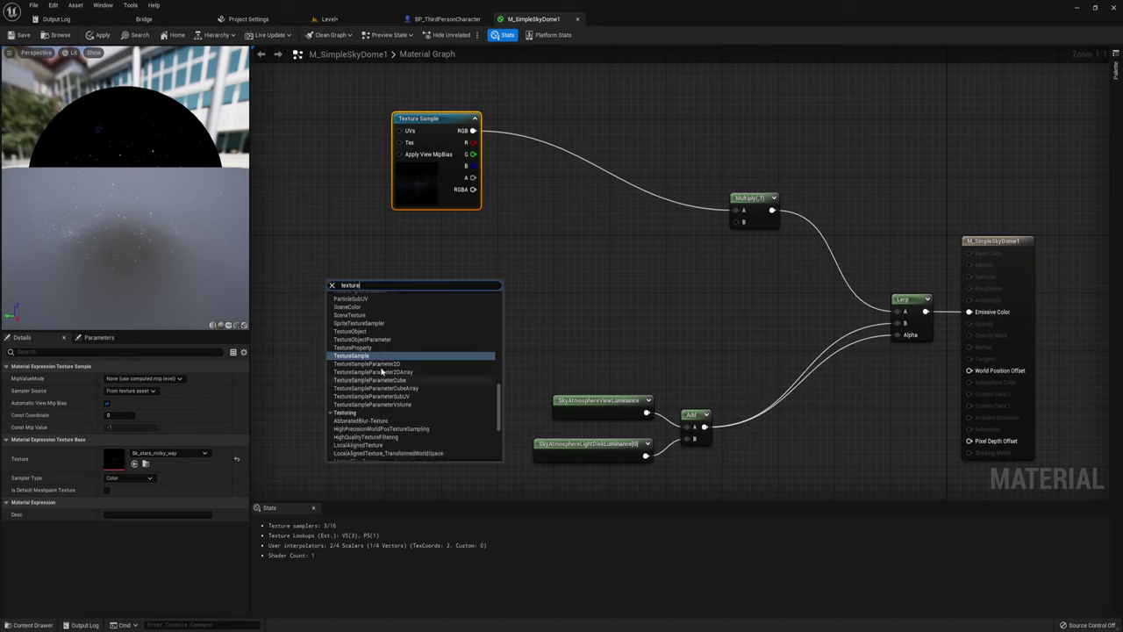
scroll(376, 327, "up", 1)
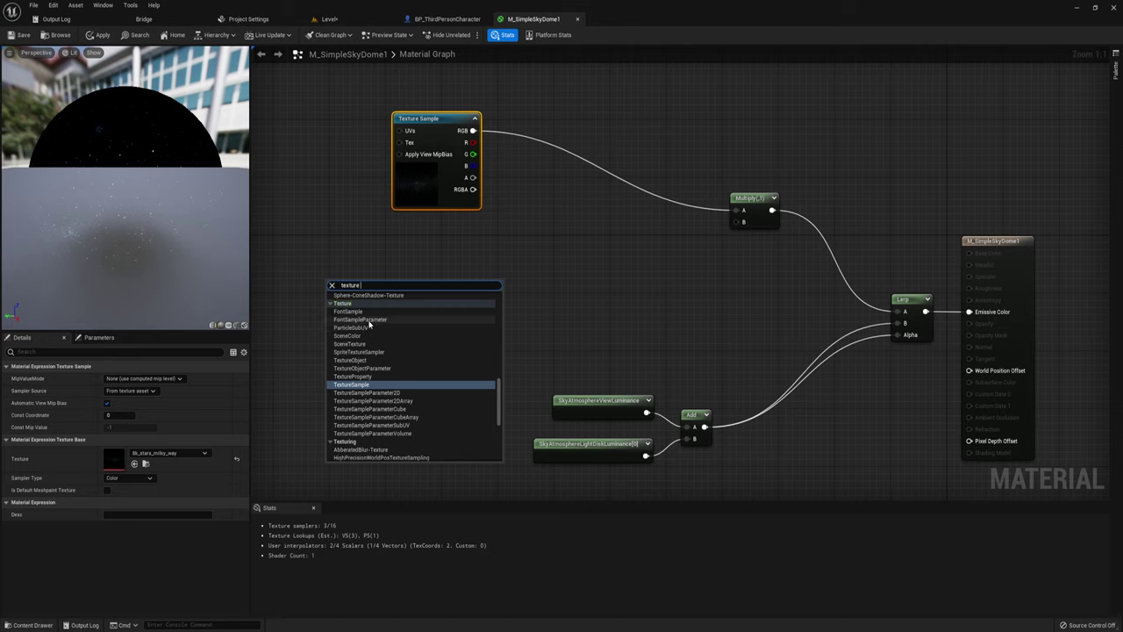
type("coo")
left_click(369, 322)
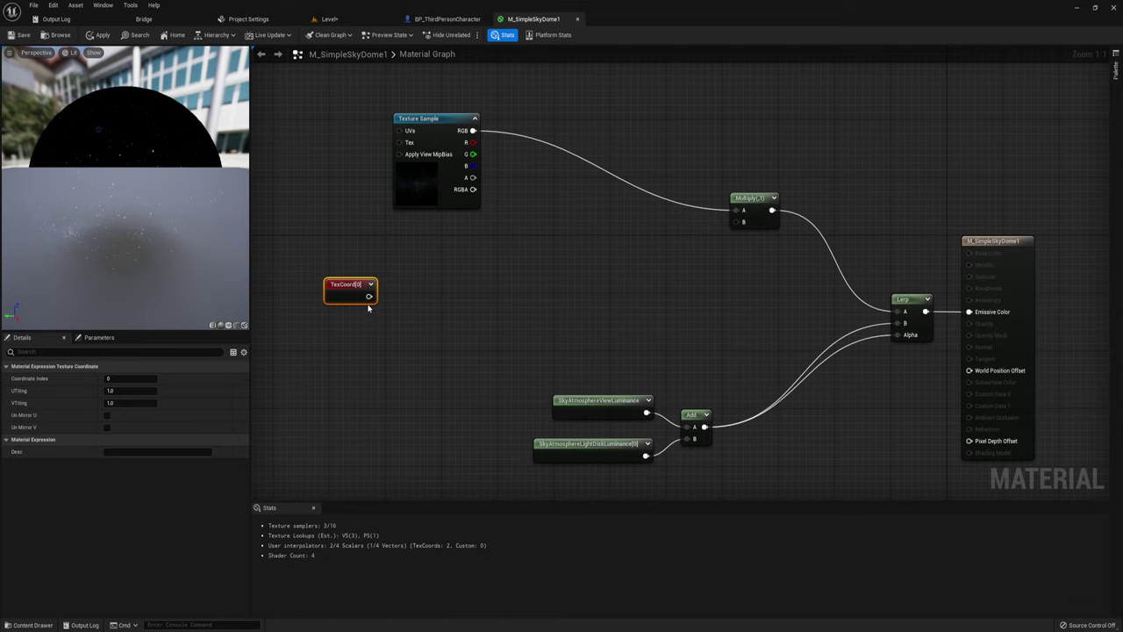
Feed TexCoord into a new ComponentMask limited to the G channel.
left_click_drag(369, 296, 437, 285)
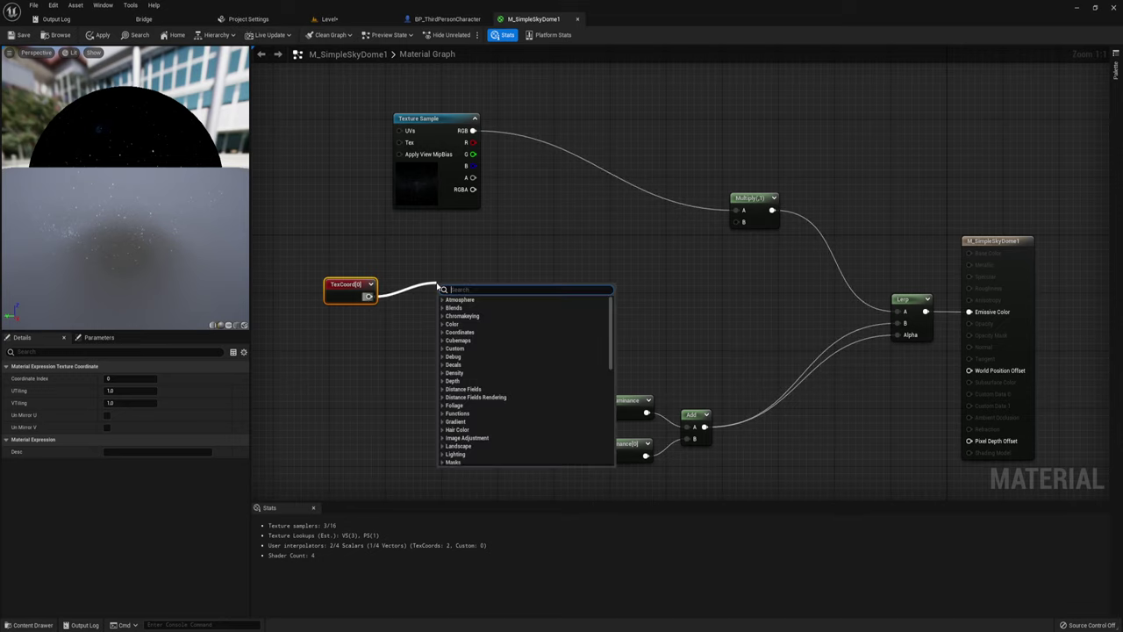
type("mas")
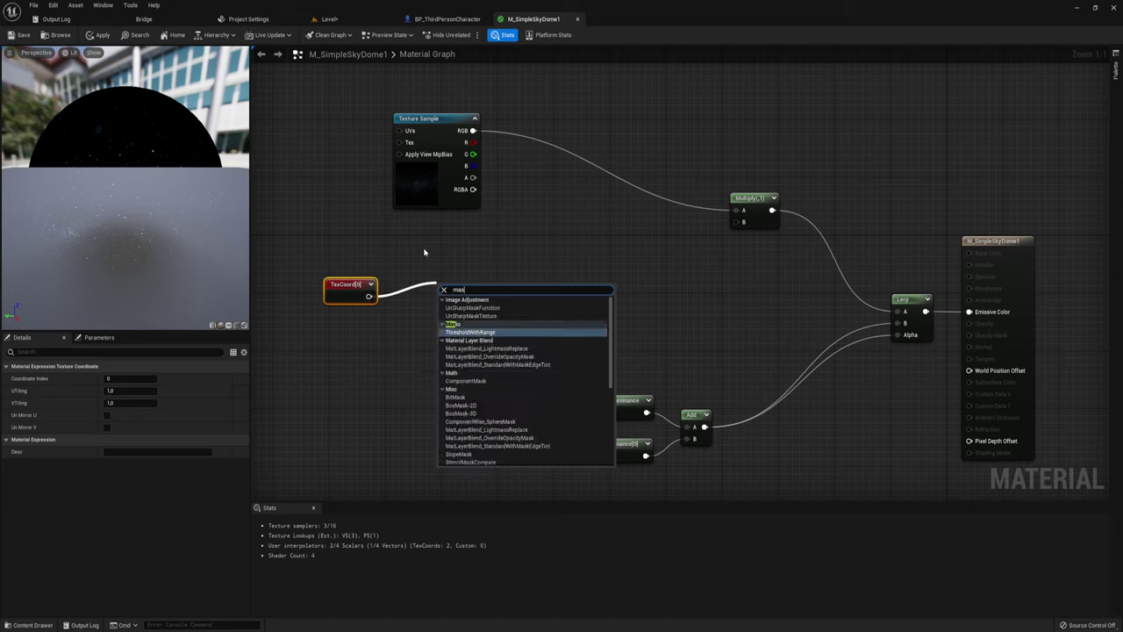
type("k")
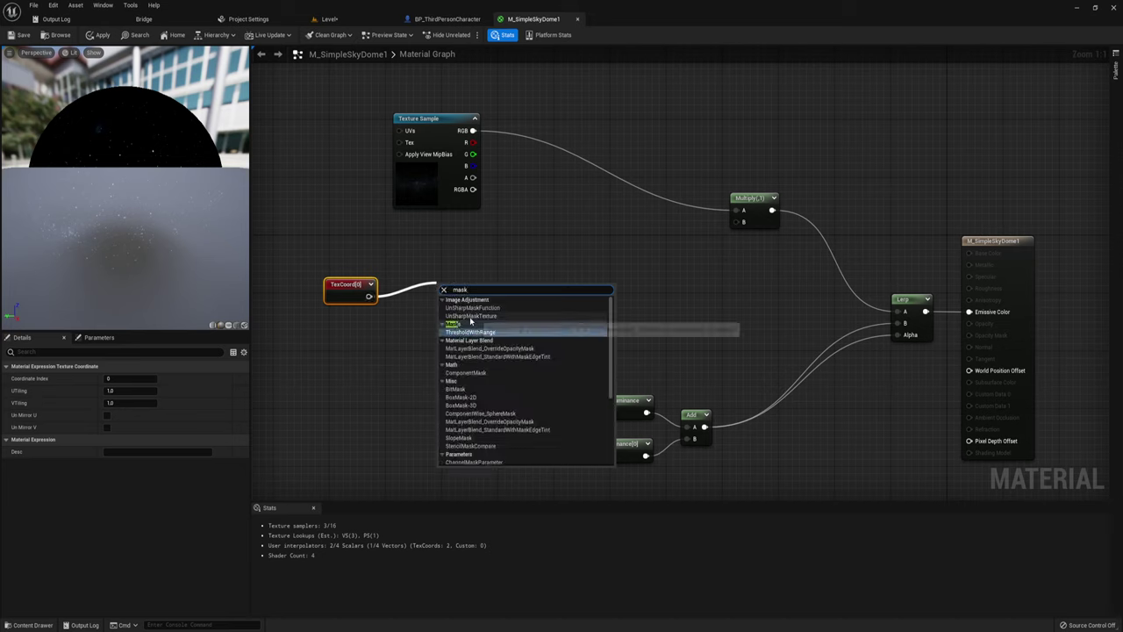
left_click(471, 374)
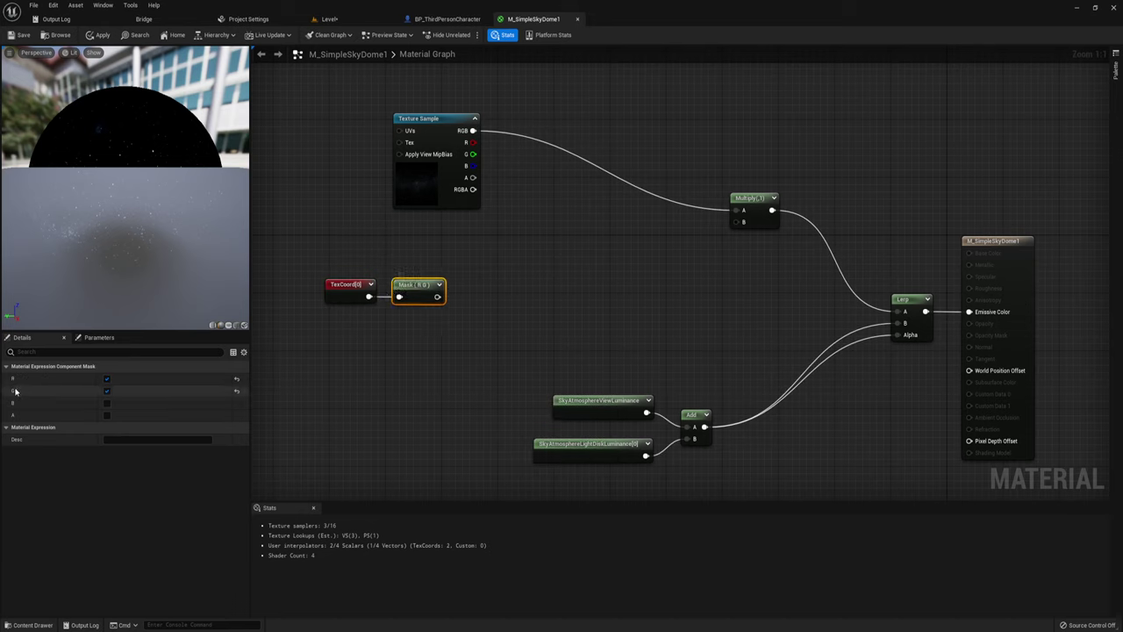
left_click(107, 379)
right_click_drag(501, 307, 488, 298)
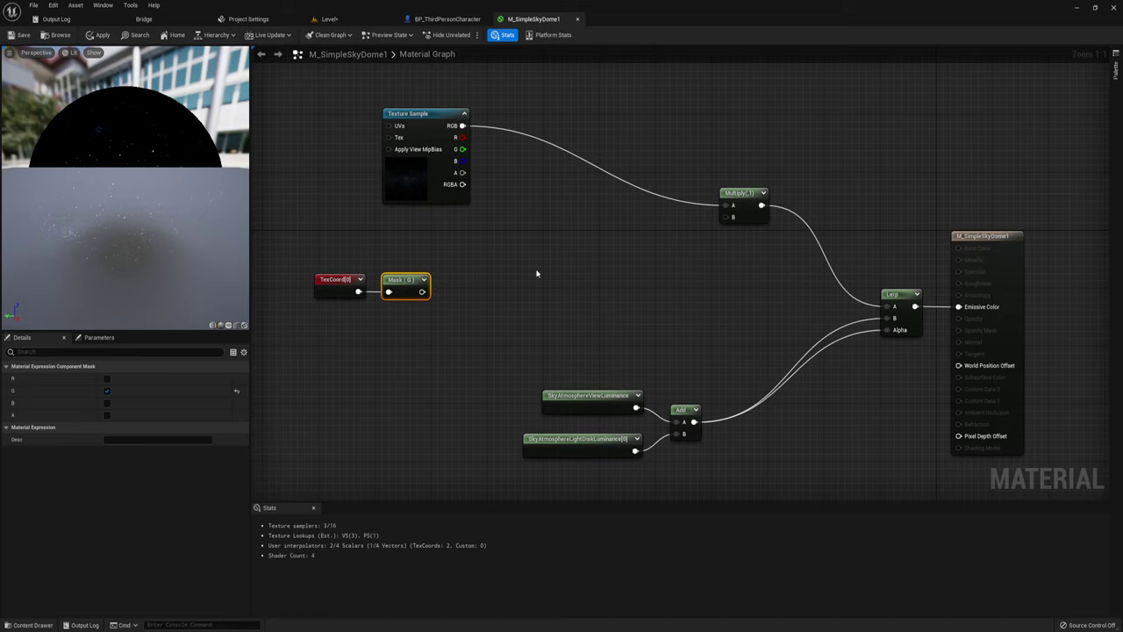
Duplicate the Multiply node beside the Mask and follow it with a 1-x node.
left_click_drag(717, 254, 778, 169)
key("ctrl+c")
key("ctrl+v")
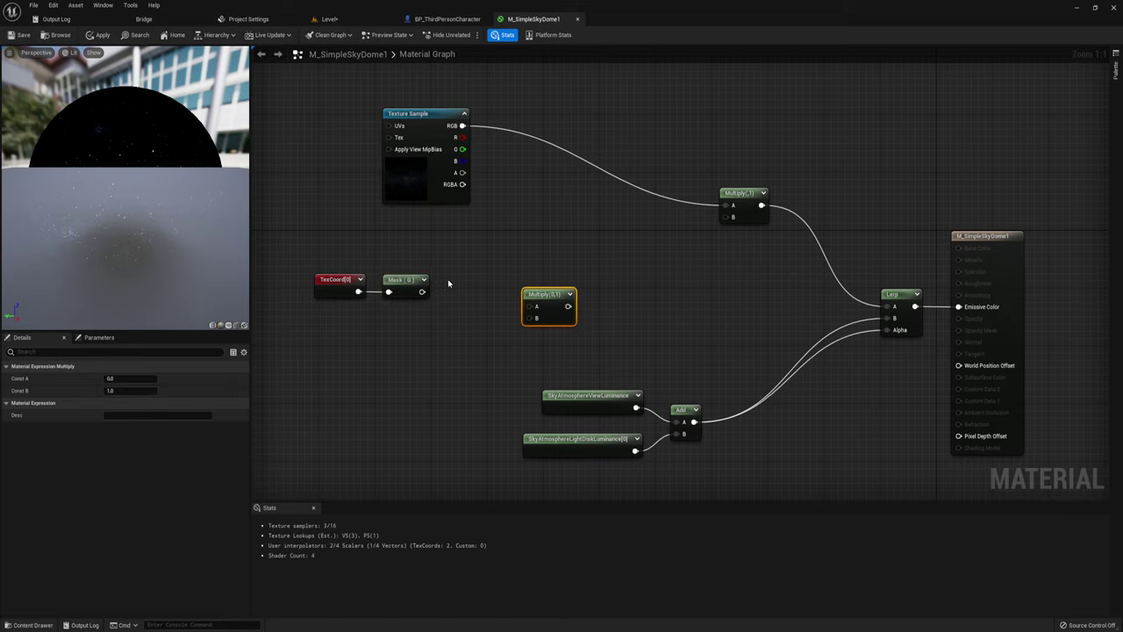
left_click_drag(558, 300, 457, 292)
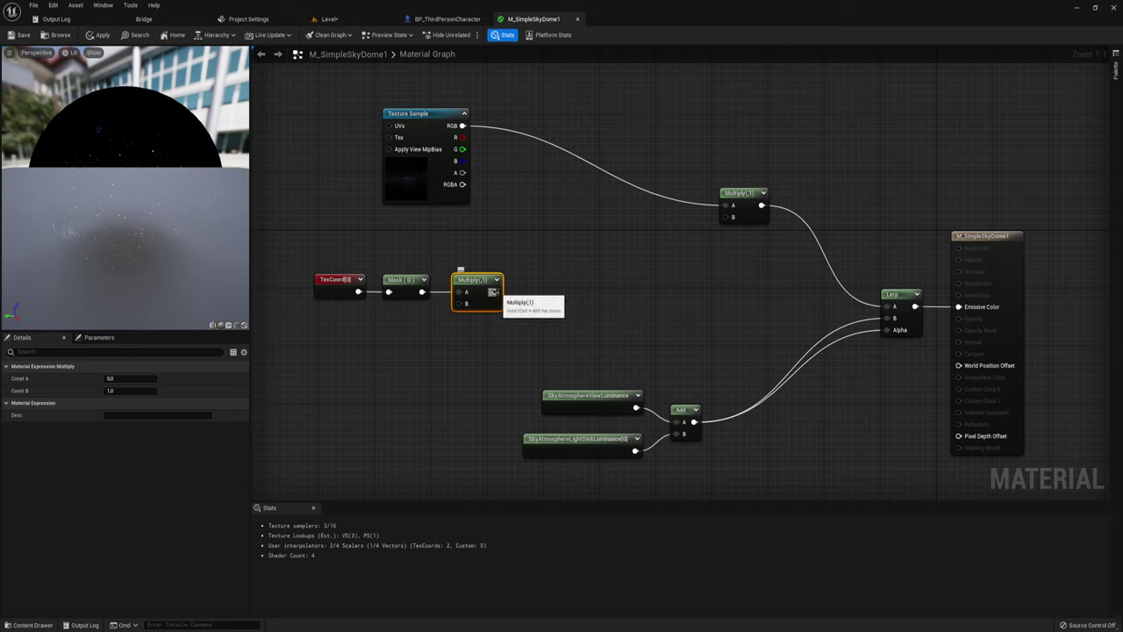
left_click_drag(494, 292, 584, 277)
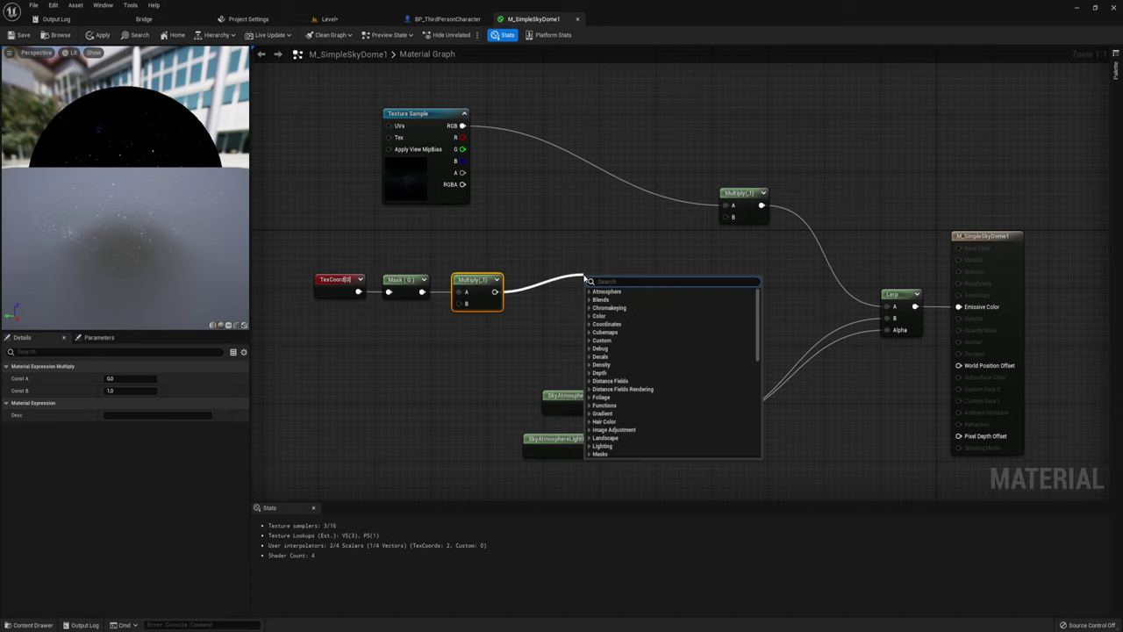
type("o")
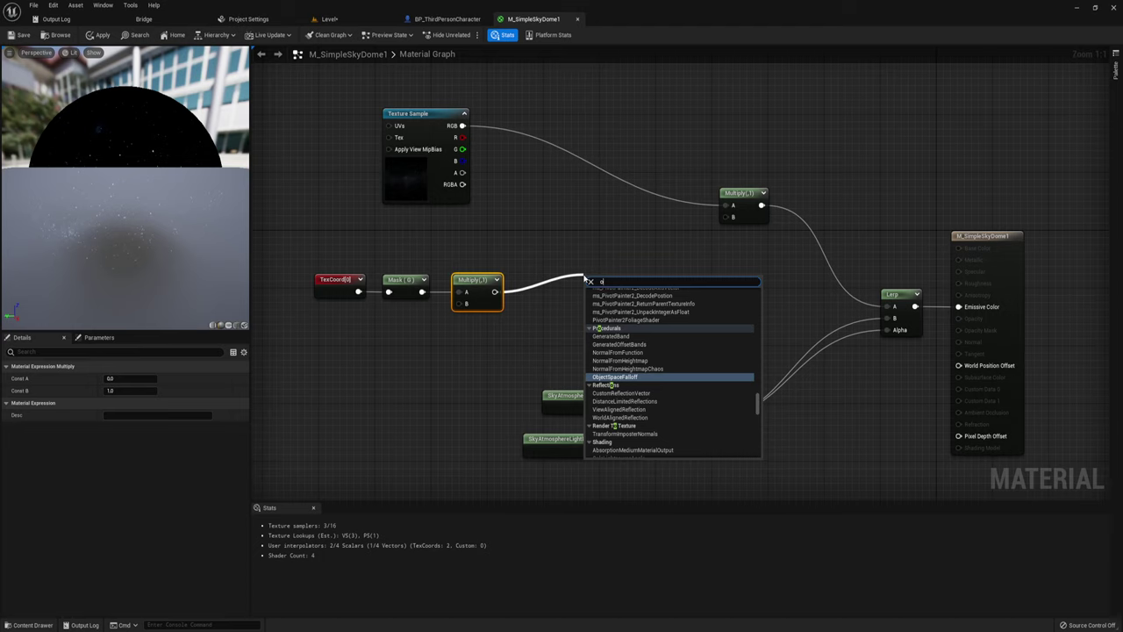
type("ne")
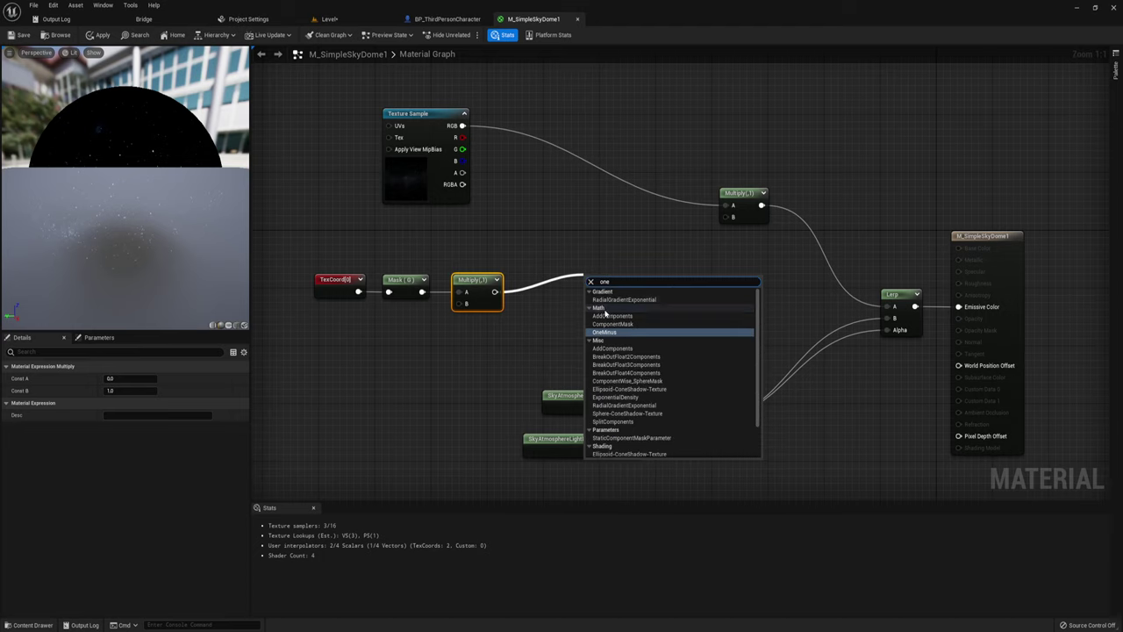
left_click(611, 333)
left_click_drag(606, 293, 733, 217)
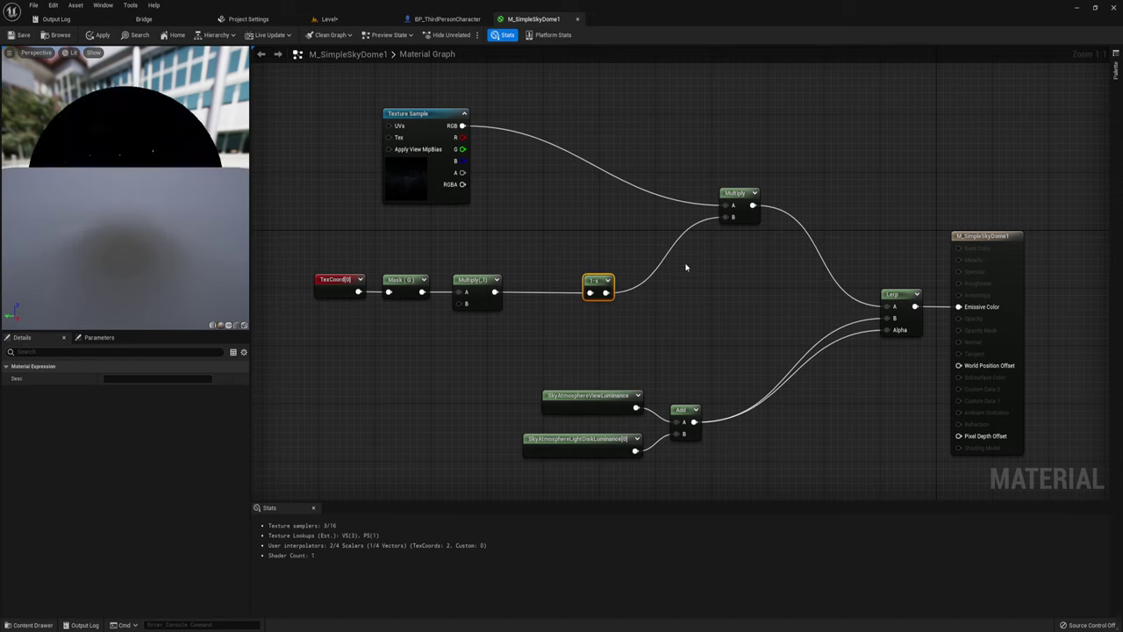
mouse_move(599, 284)
left_mouse_down()
mouse_move(559, 284)
mouse_move(610, 293)
left_mouse_up()
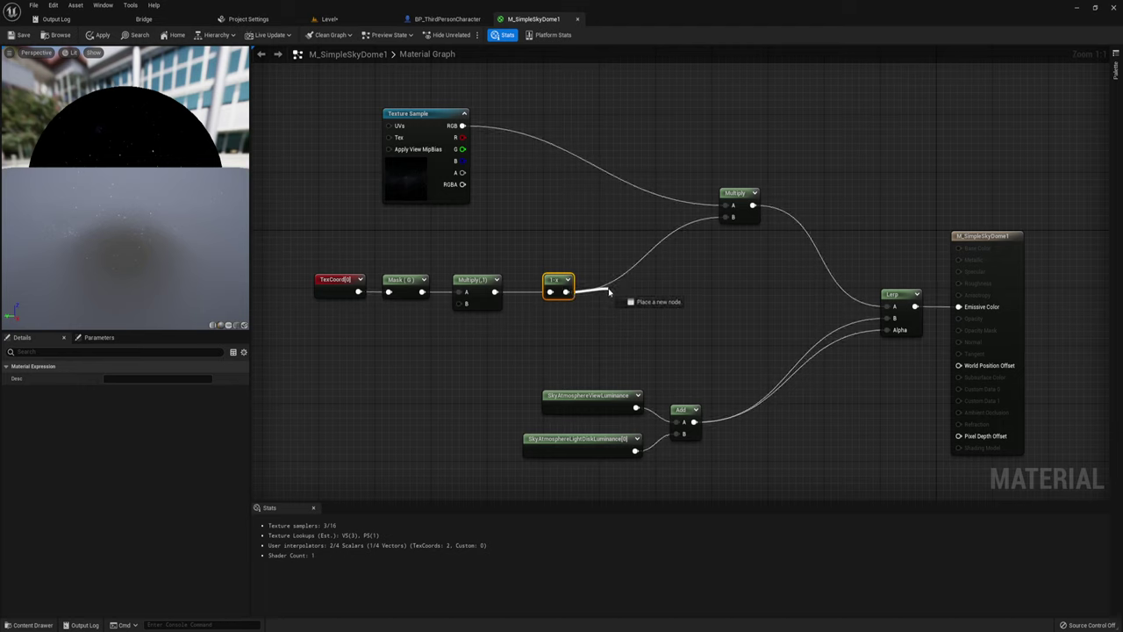
Add a Clamp (Min 0, Max 1) after 1-x and wire it into the star Multiply's B.
type("cl")
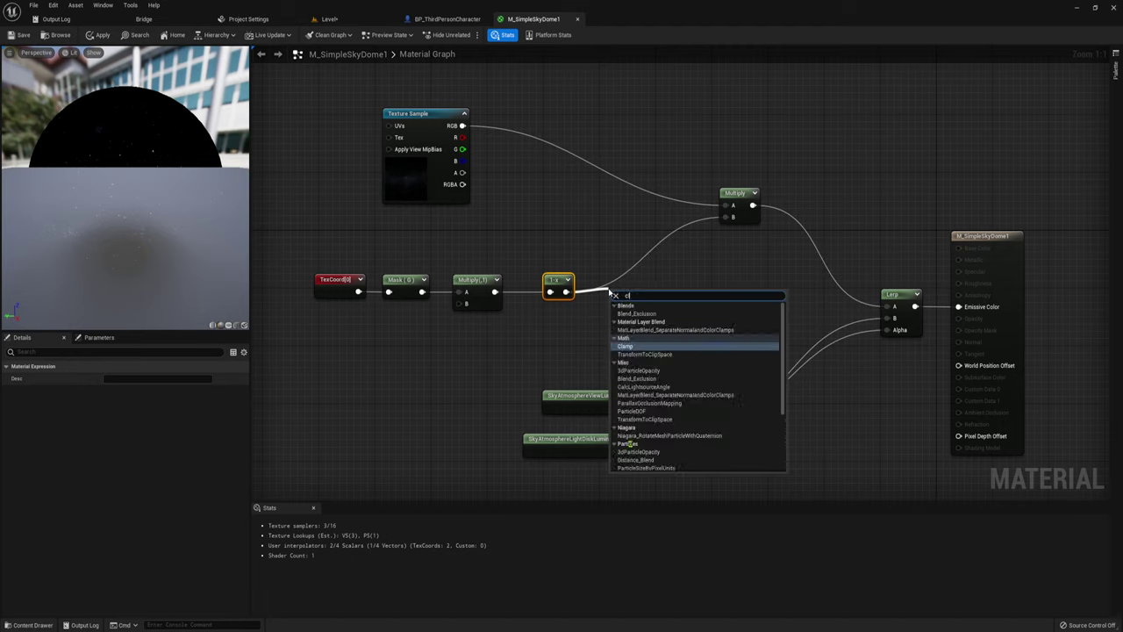
left_click(625, 346)
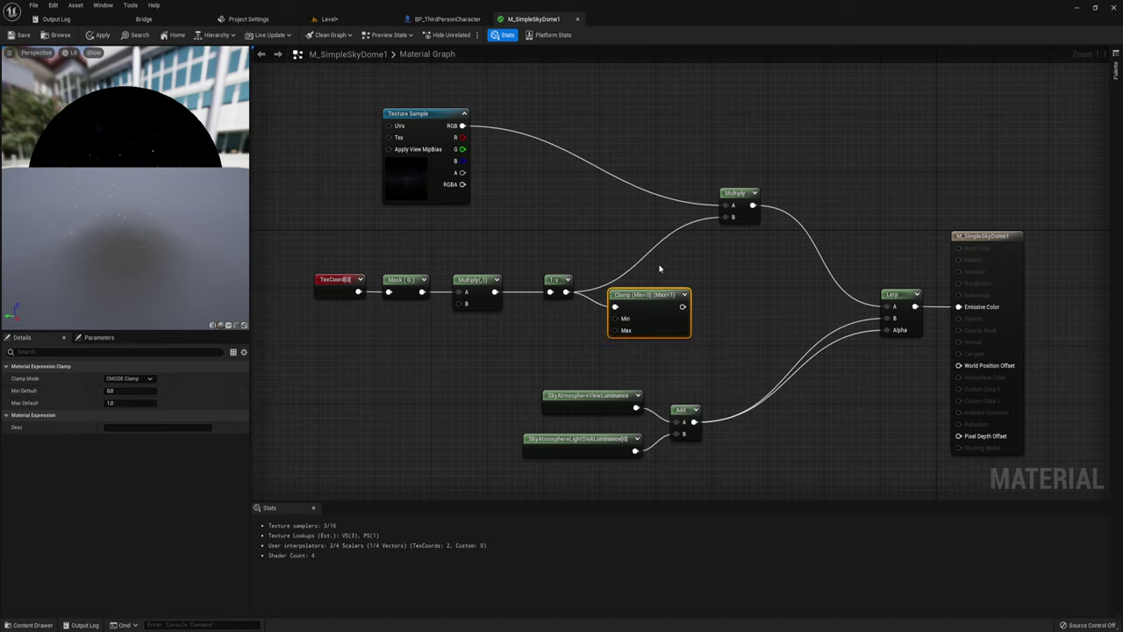
mouse_move(682, 307)
left_mouse_down()
mouse_move(709, 239)
mouse_move(733, 217)
left_mouse_up()
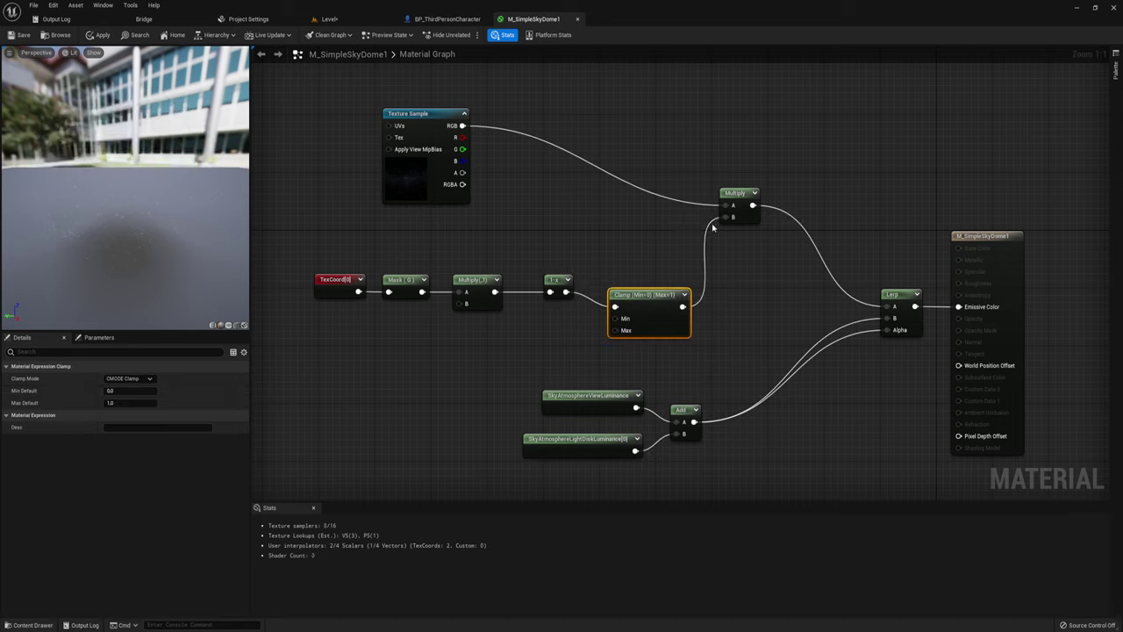
left_click_drag(643, 295, 650, 281)
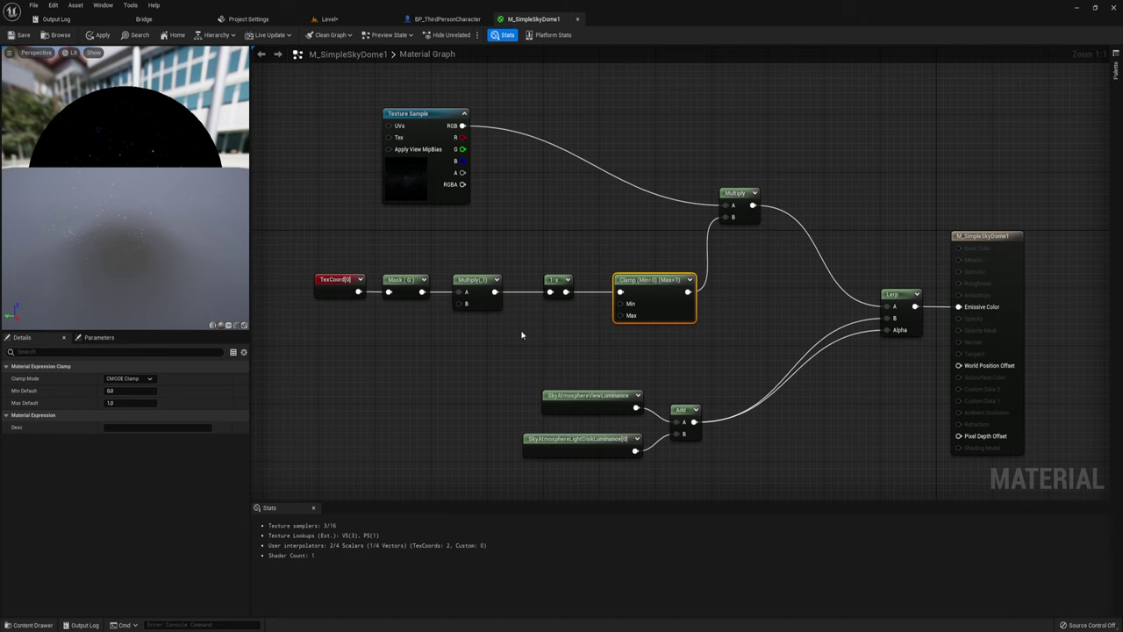
Add a scalar Param node with default 0.9 feeding the gradient Multiply's B.
right_click_drag(521, 335, 571, 300)
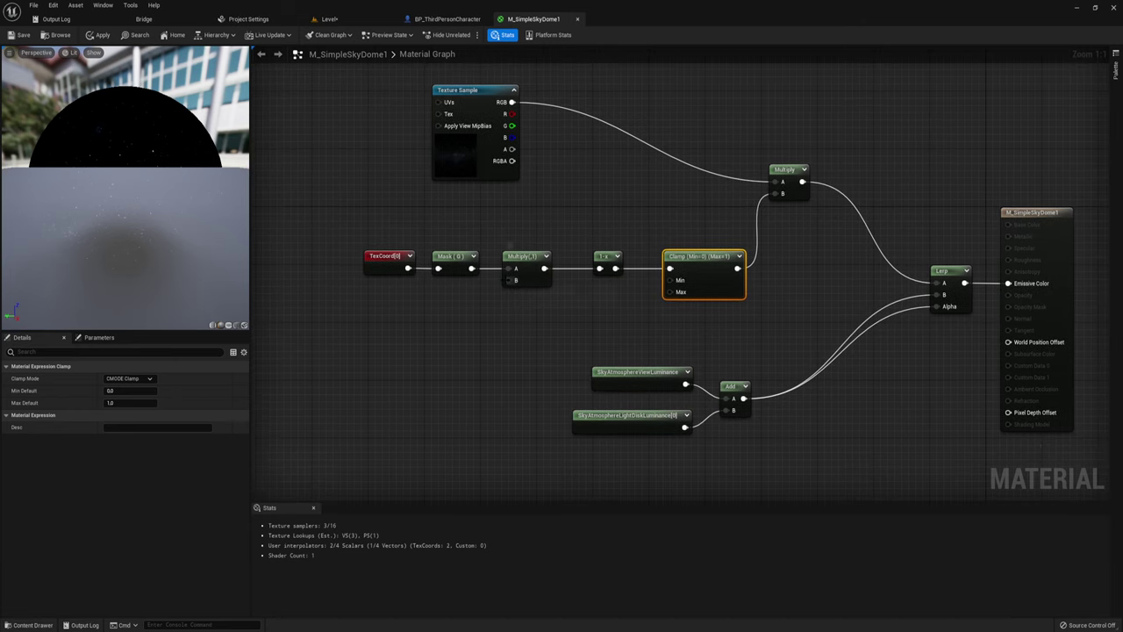
left_click(445, 297)
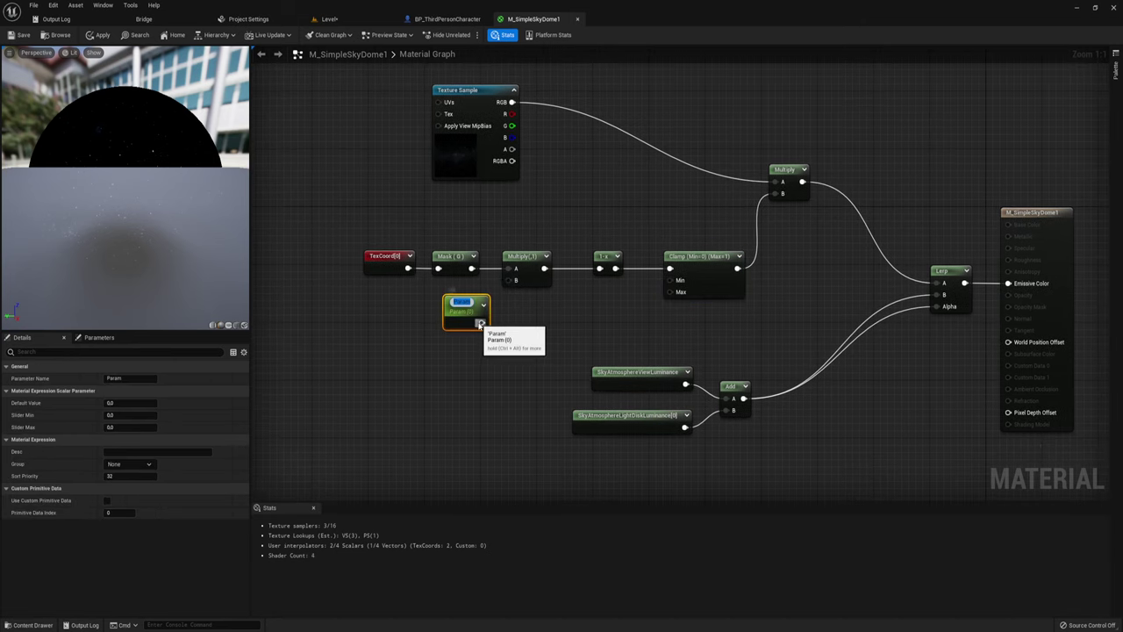
left_click_drag(479, 318, 515, 280)
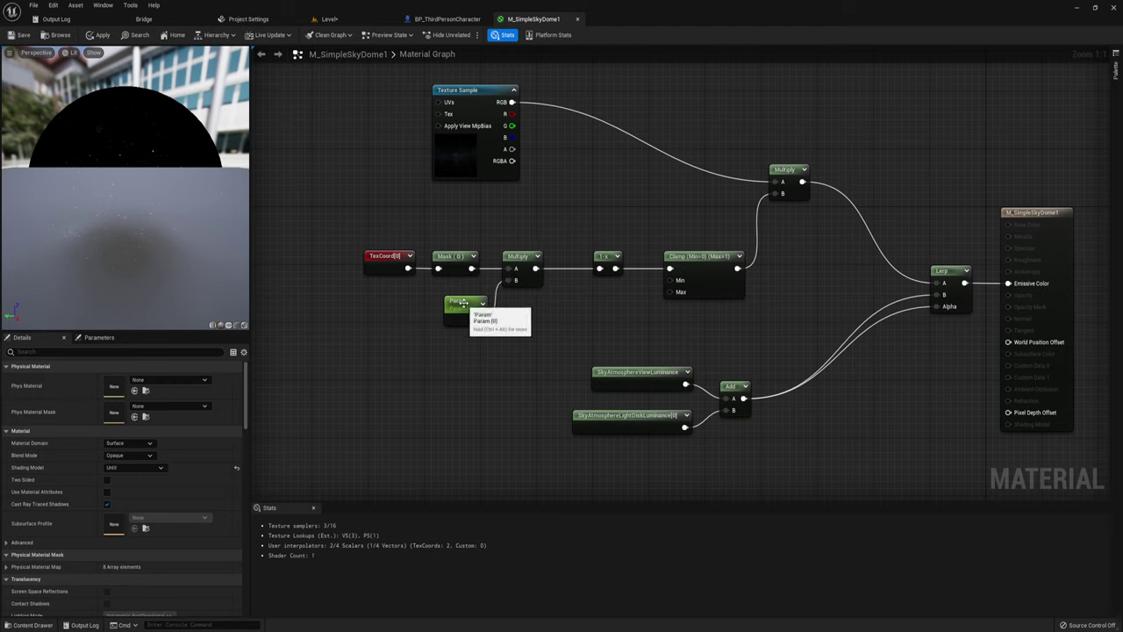
left_click_drag(466, 309, 453, 307)
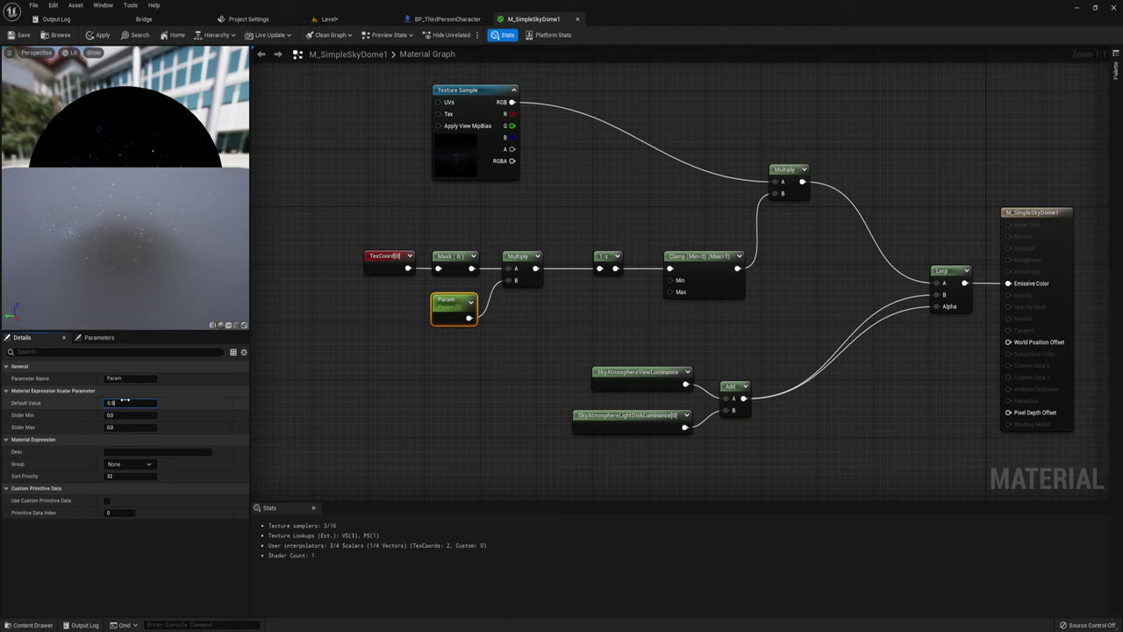
left_click(368, 376)
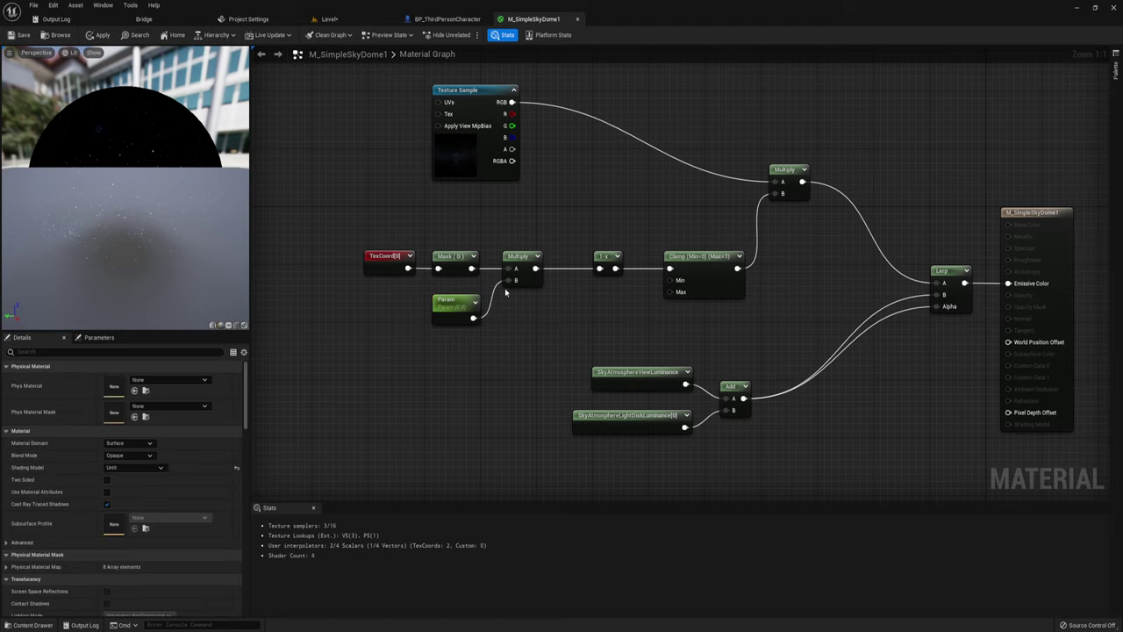
left_click(455, 306)
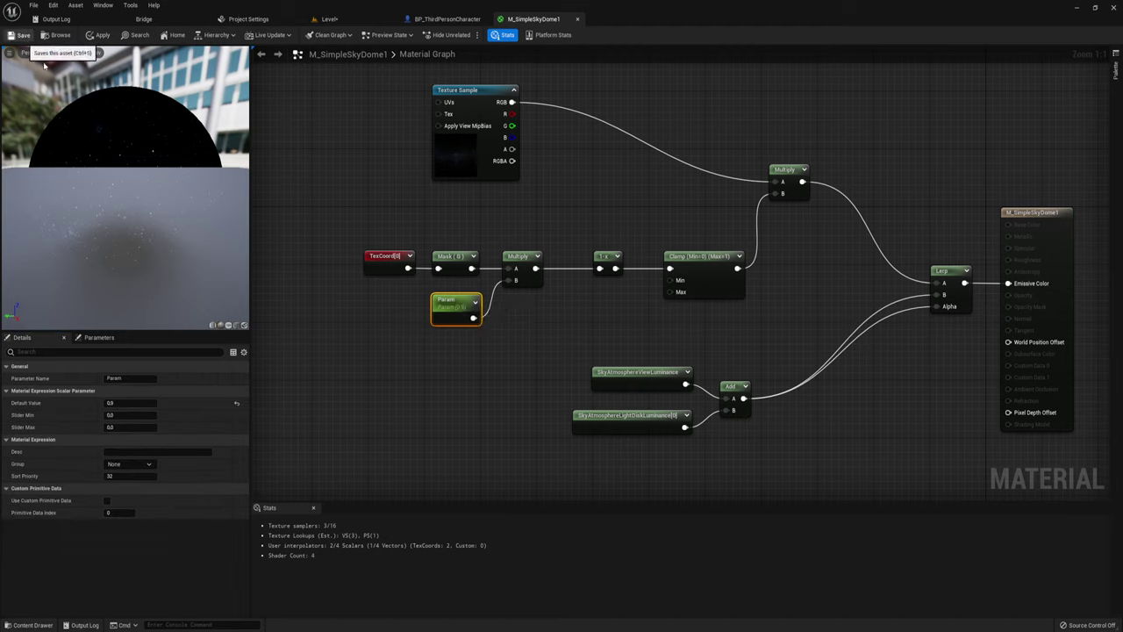
Save and apply the M_SimpleSkyDome1 material changes.
key("ctrl+s")
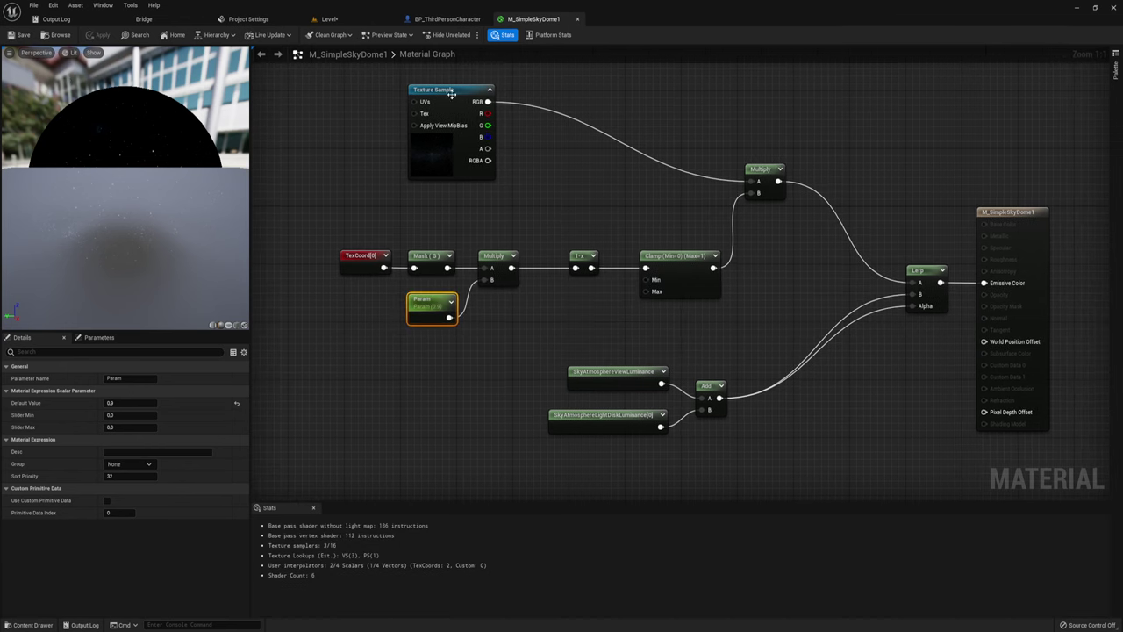
left_click_drag(456, 91, 448, 121)
right_click_drag(500, 191, 434, 144)
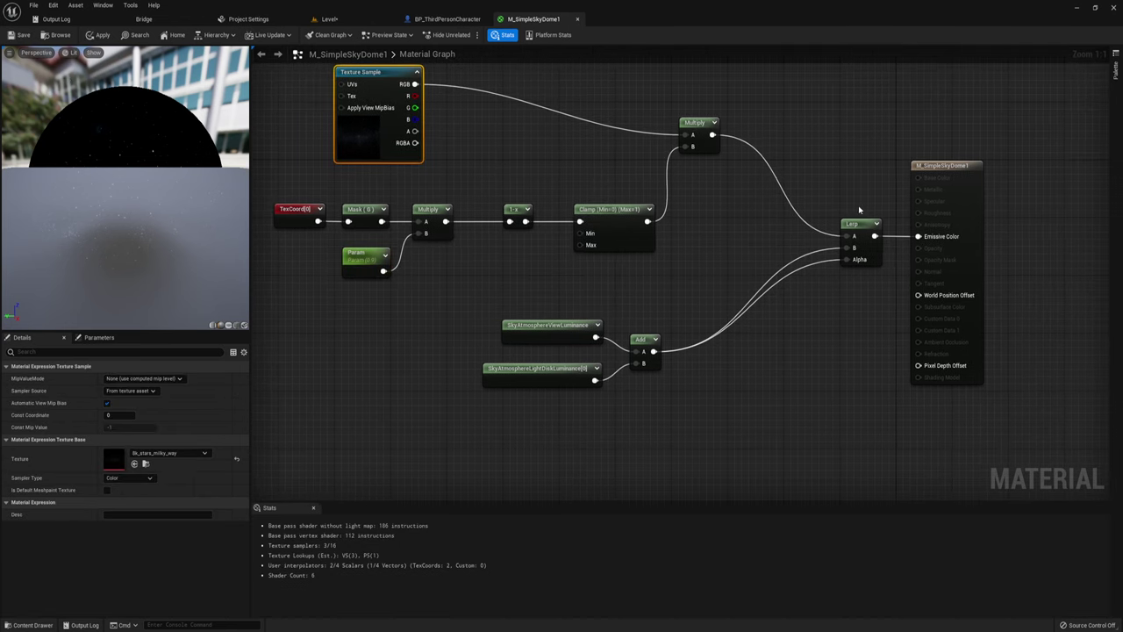
right_click_drag(596, 271, 664, 283)
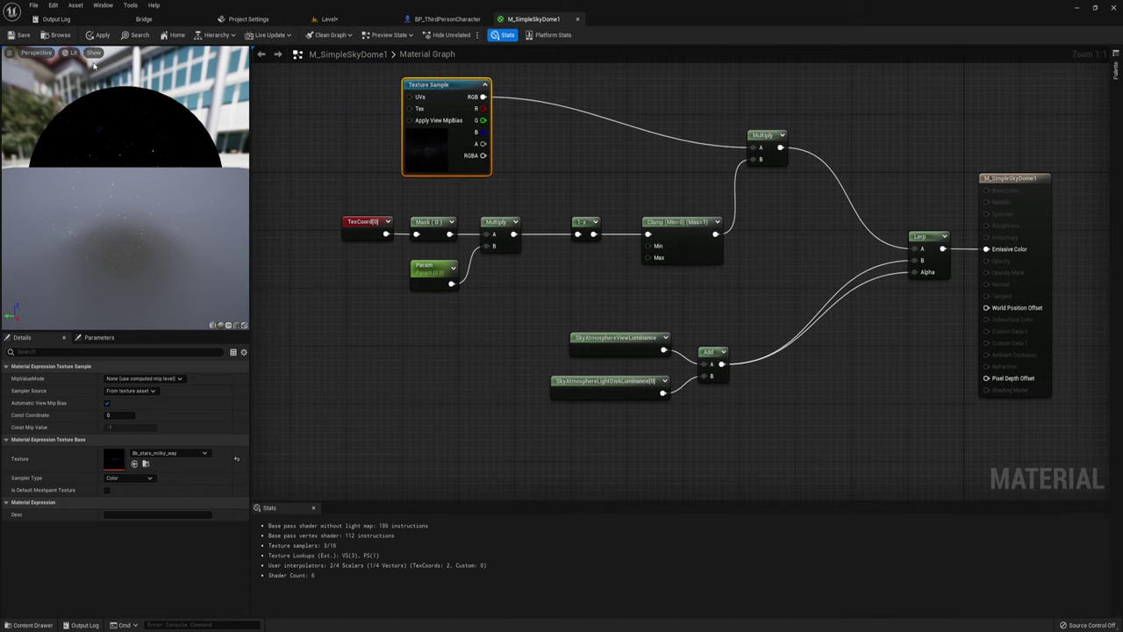
Create M_SimpleSkyDome1_Inst from the sky dome material and assign it to the sky sphere.
left_click(372, 19)
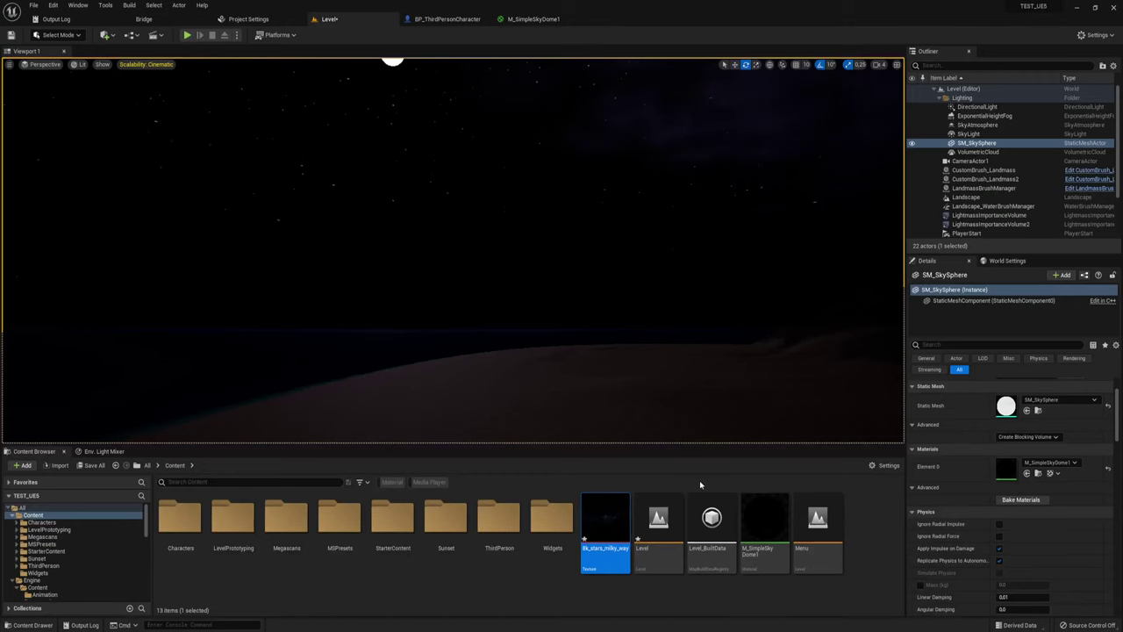
left_click(759, 542)
right_click(759, 542)
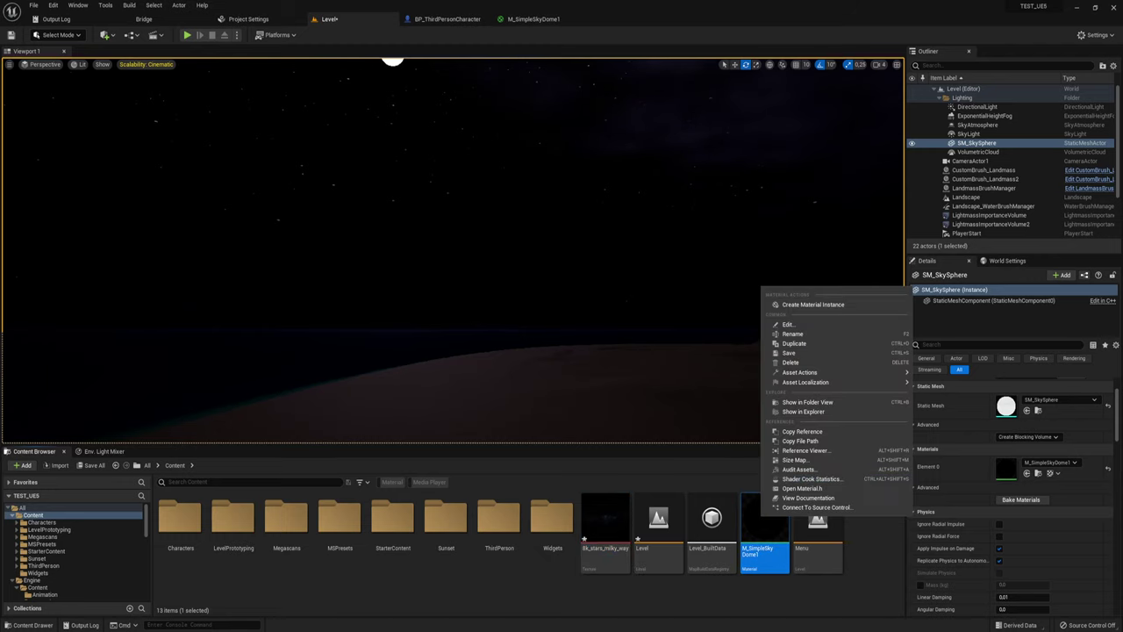
left_click(790, 303)
key("Return")
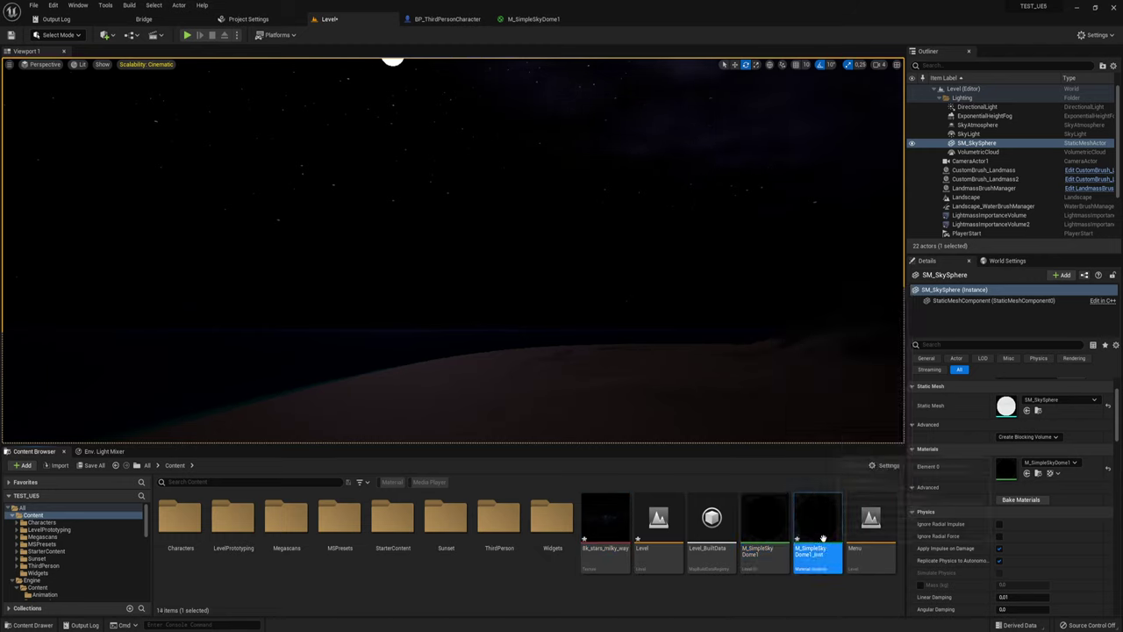
left_click_drag(823, 524, 1018, 470)
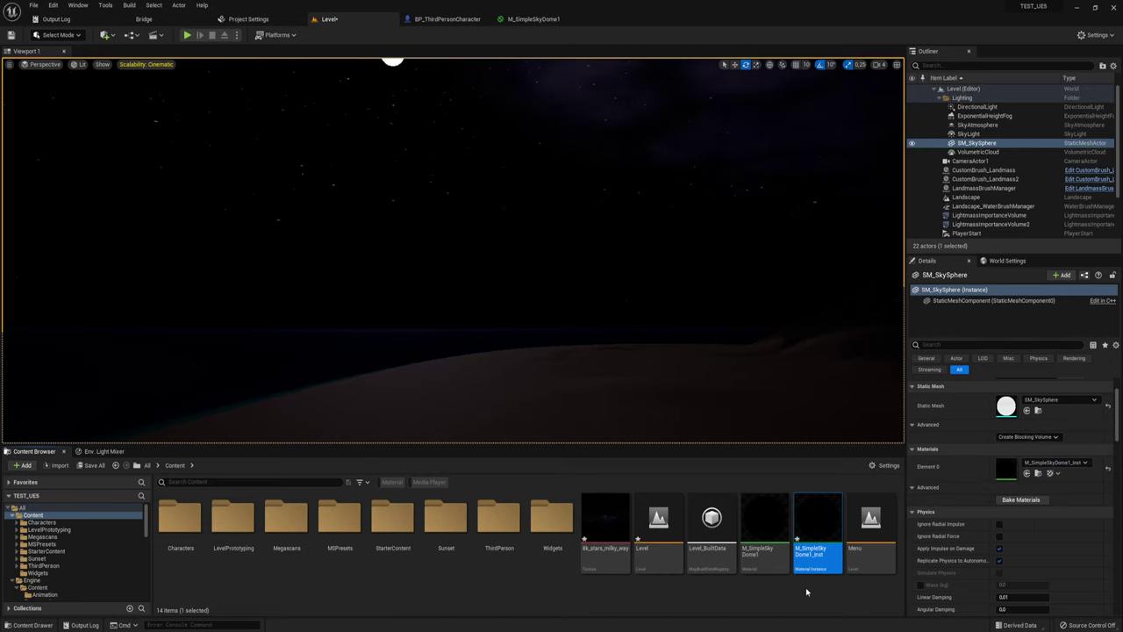
Open M_SimpleSkyDome1_Inst and enable its Param override with a new value.
double_click(820, 517)
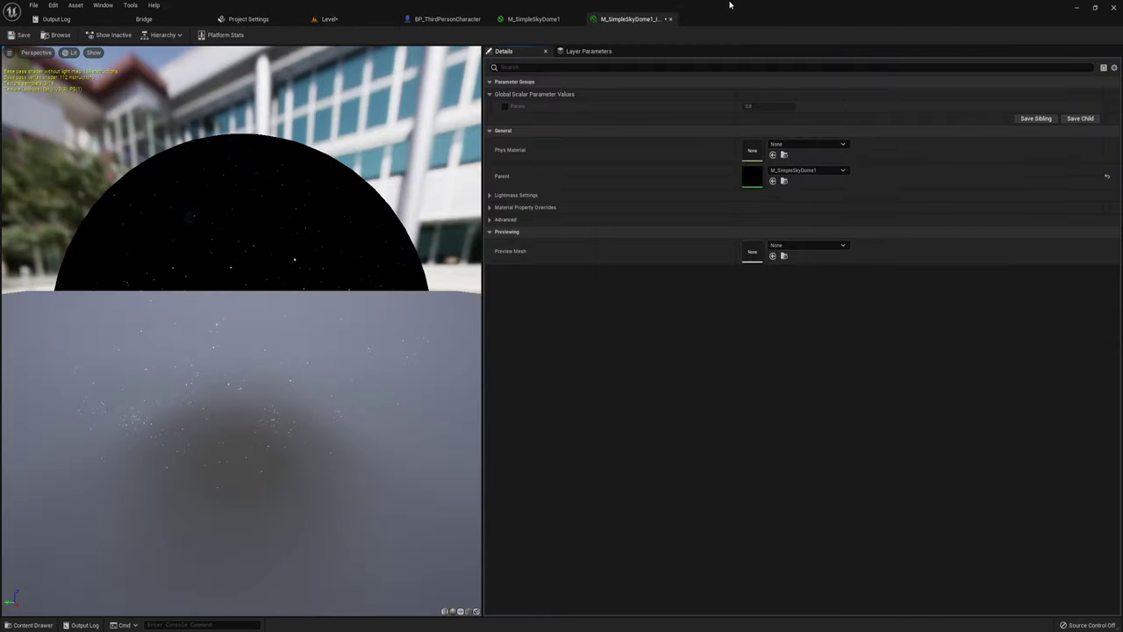
left_click_drag(614, 19, 649, 178)
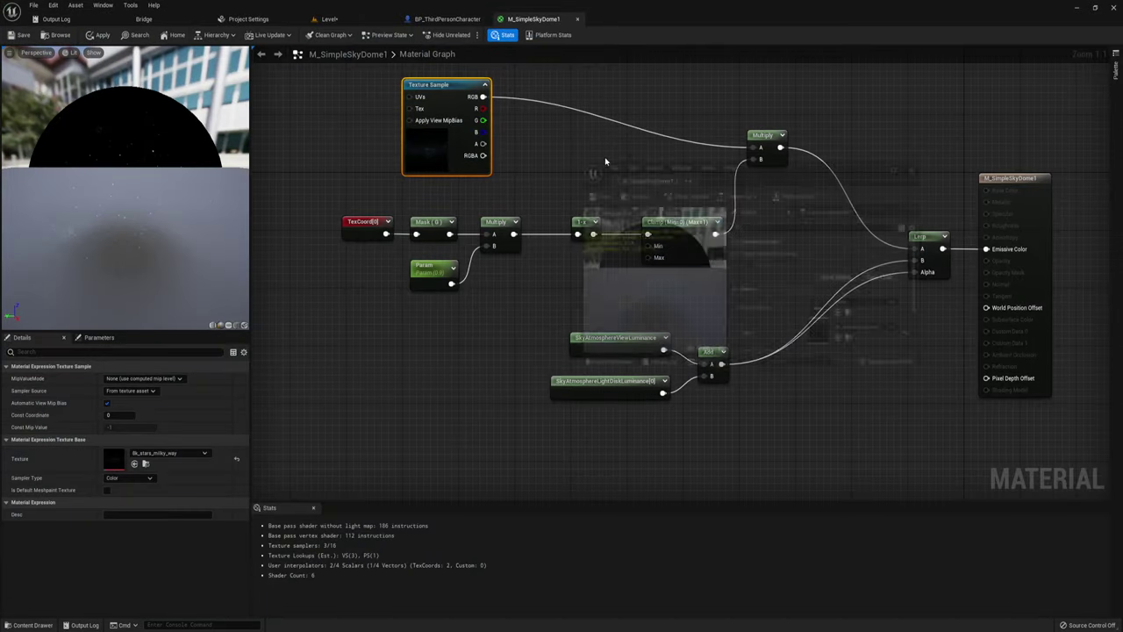
left_click(343, 19)
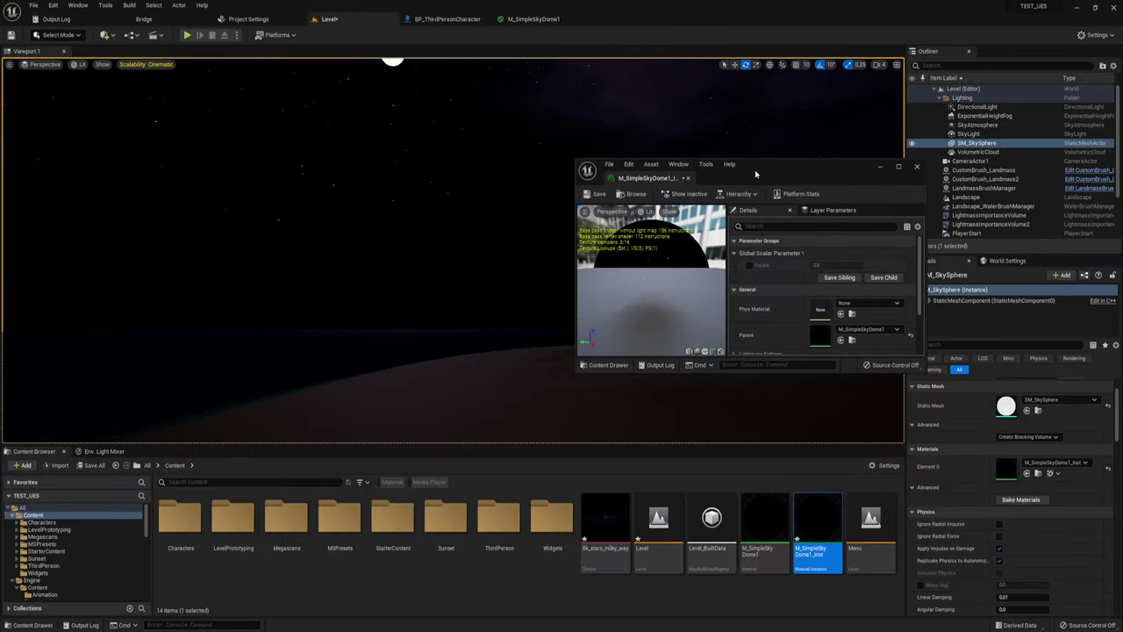
left_click(748, 265)
left_click(829, 265)
type("5")
key("Return")
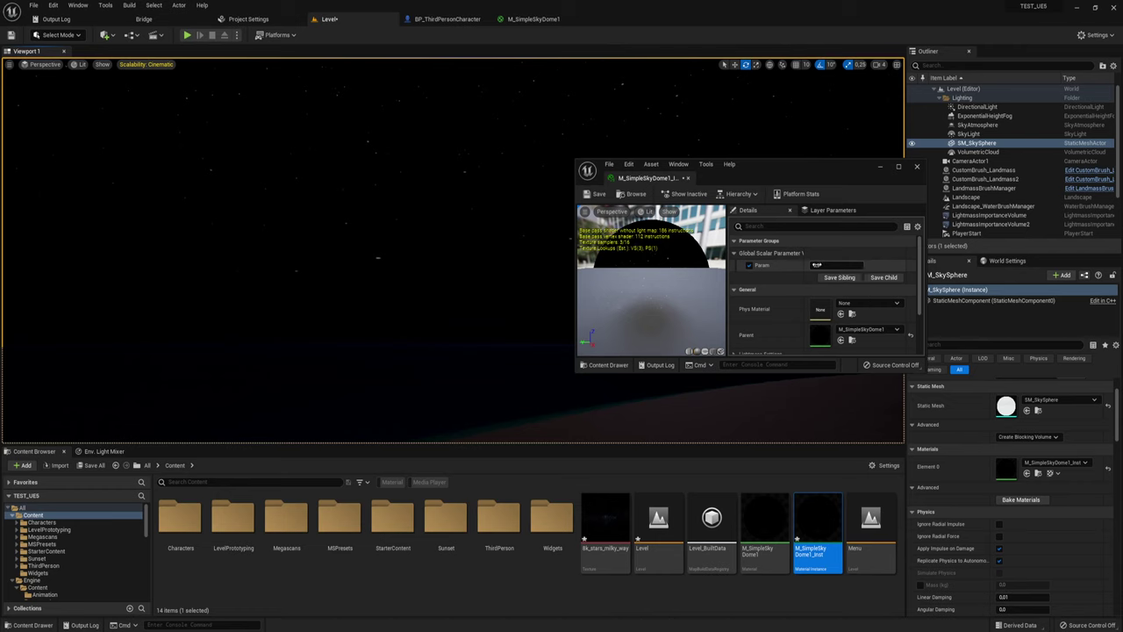
Scrub the instance's Param between about 0.79 and 1.46 while viewing the sky, settling near 0.92.
mouse_move(816, 265)
left_mouse_down()
mouse_move(829, 265)
mouse_move(817, 265)
left_mouse_up()
mouse_move(809, 265)
left_mouse_down()
mouse_move(829, 265)
mouse_move(816, 265)
left_mouse_up()
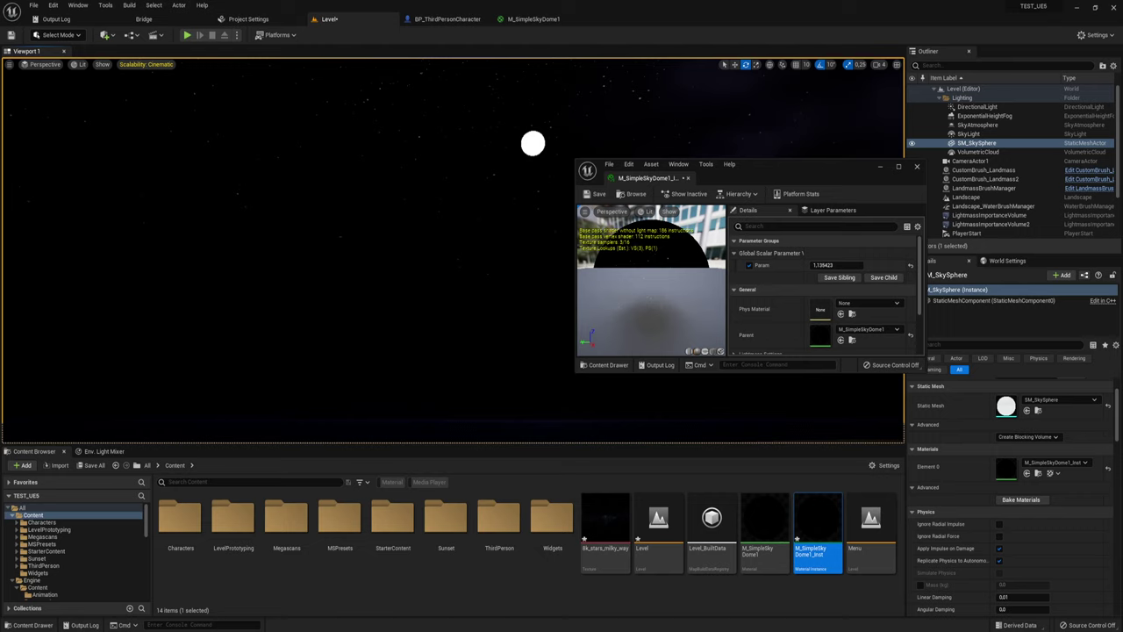
left_click_drag(816, 265, 855, 265)
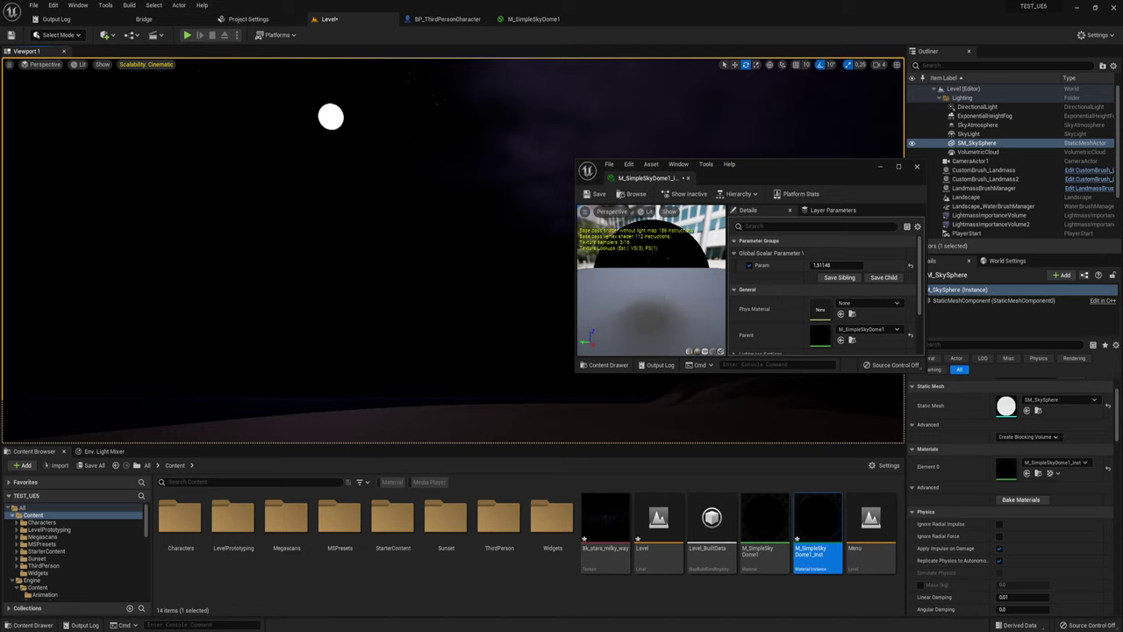
left_click_drag(833, 265, 816, 265)
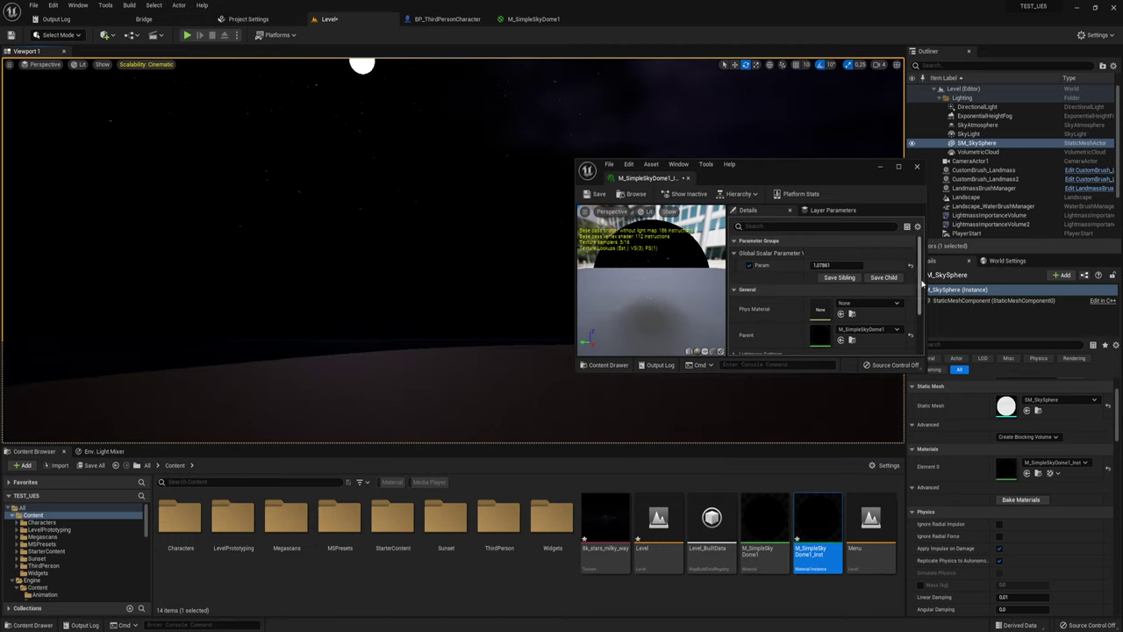
left_click_drag(834, 265, 820, 265)
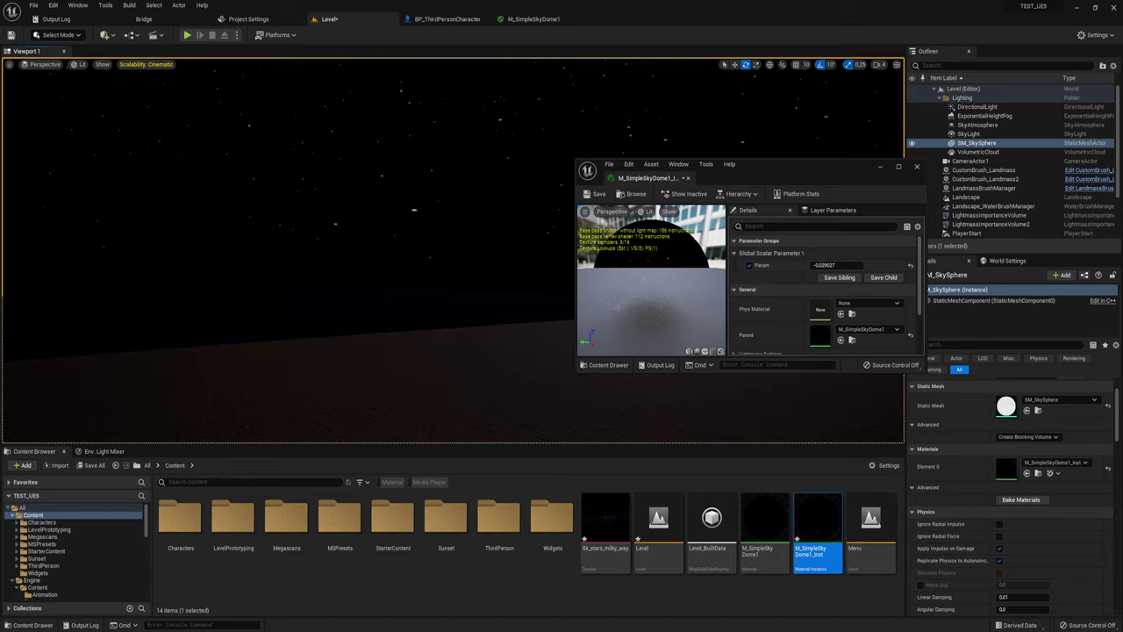
right_click_drag(493, 294, 493, 294)
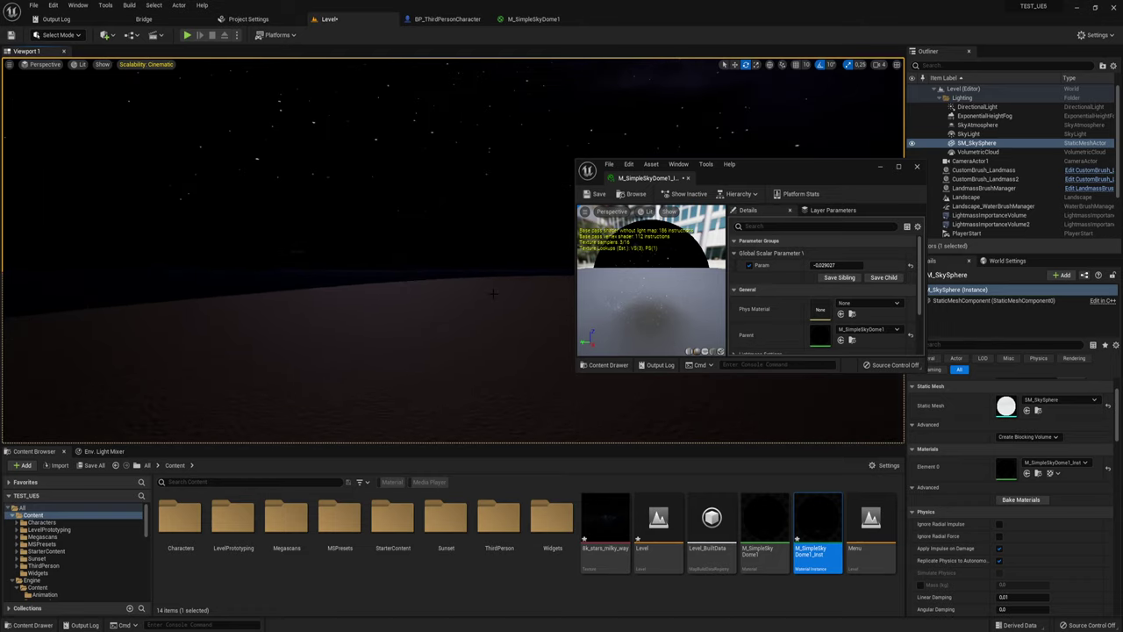
mouse_move(821, 265)
left_mouse_down()
mouse_move(904, 265)
mouse_move(887, 265)
left_mouse_up()
mouse_move(493, 294)
right_mouse_down()
mouse_move(493, 264)
mouse_move(474, 254)
right_mouse_up()
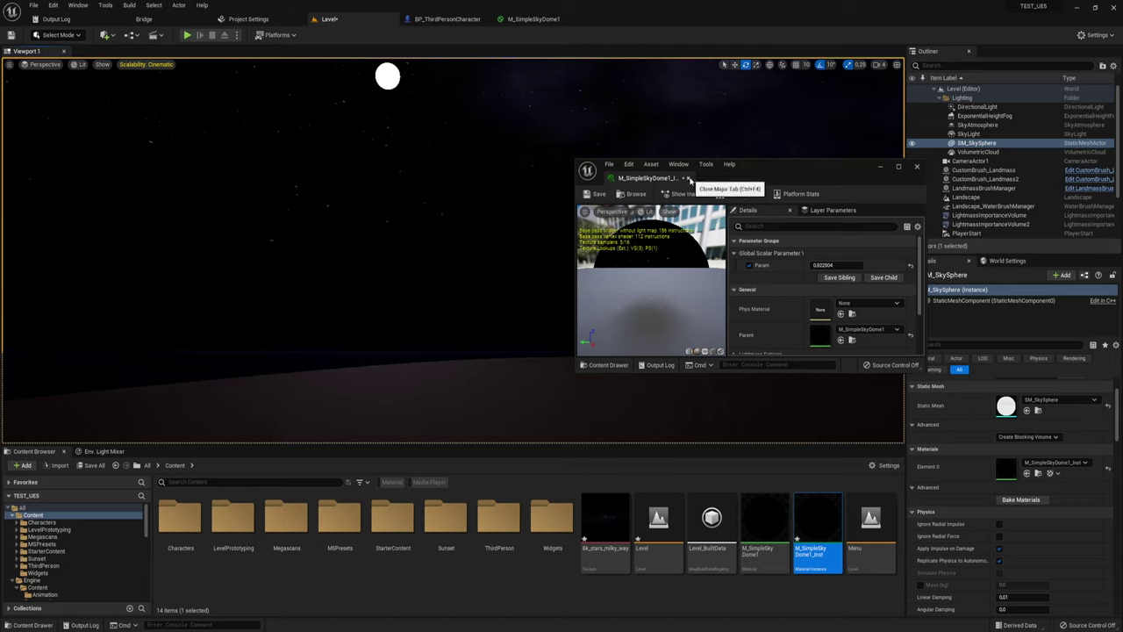
Set Param to 0.922804 and save the material instance.
left_click(597, 195)
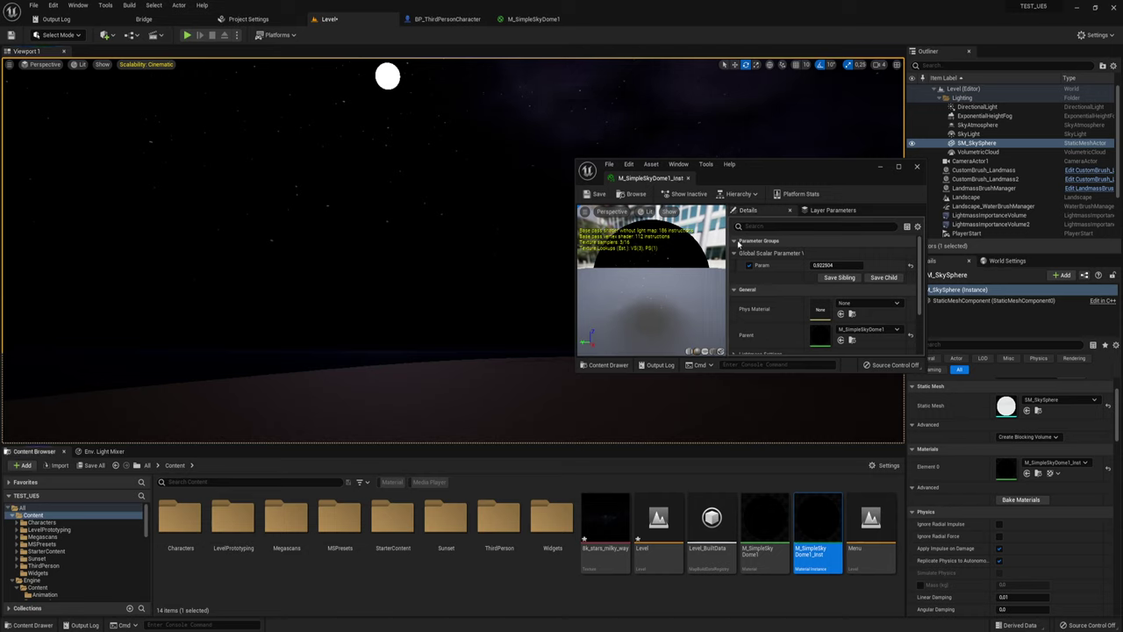
left_click(815, 265)
double_click(825, 265)
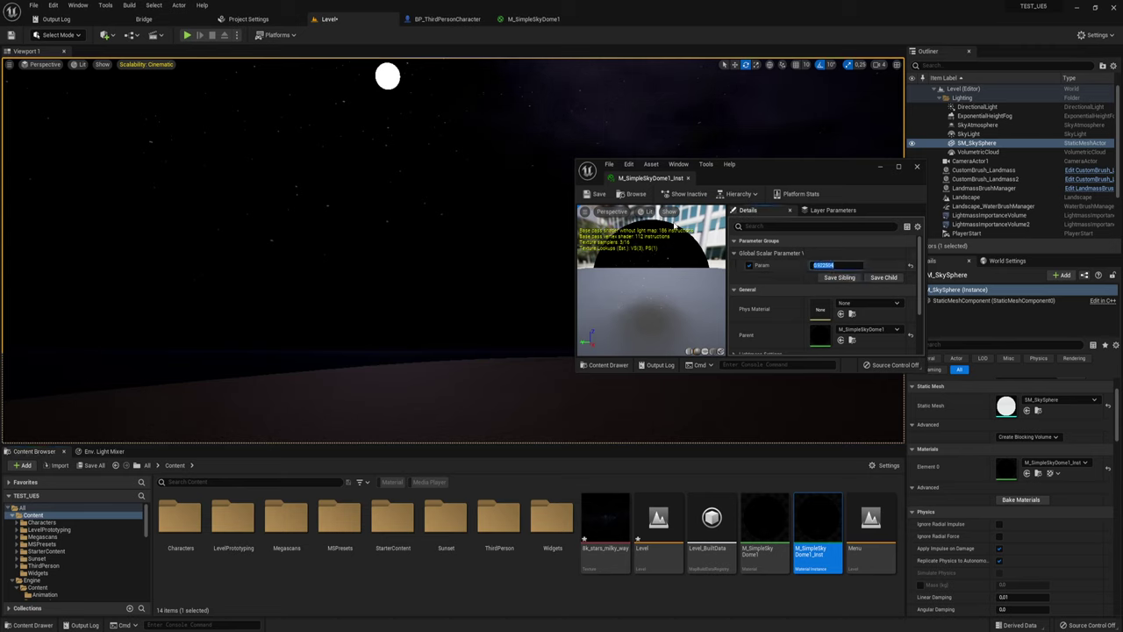
left_click(599, 196)
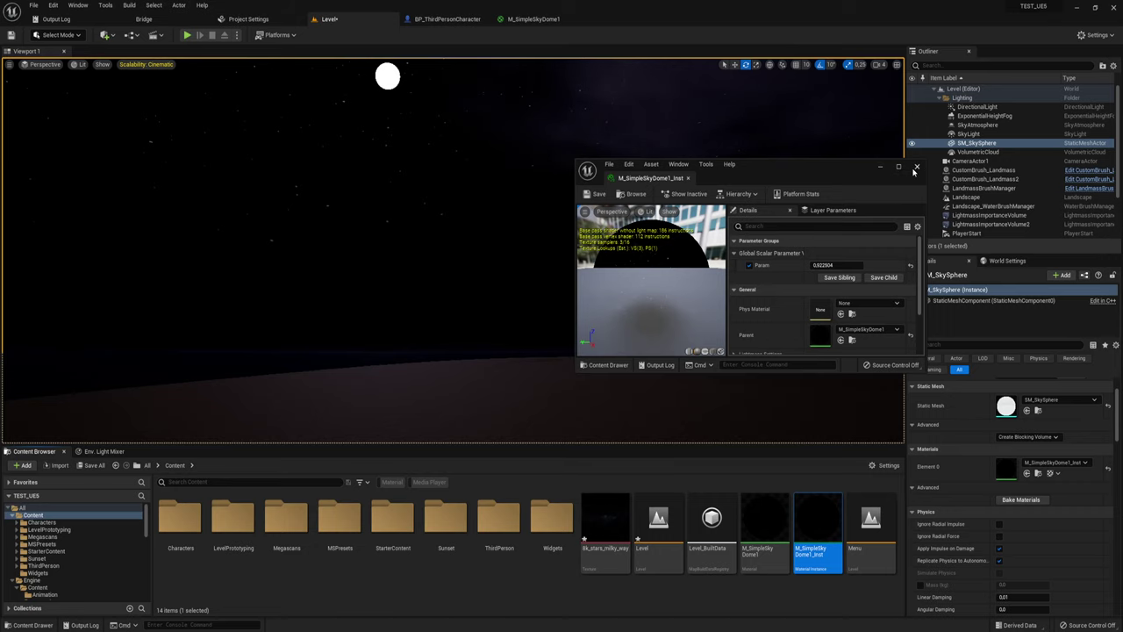
Close the instance editor and play the level full screen, running the character across the sand.
left_click(917, 167)
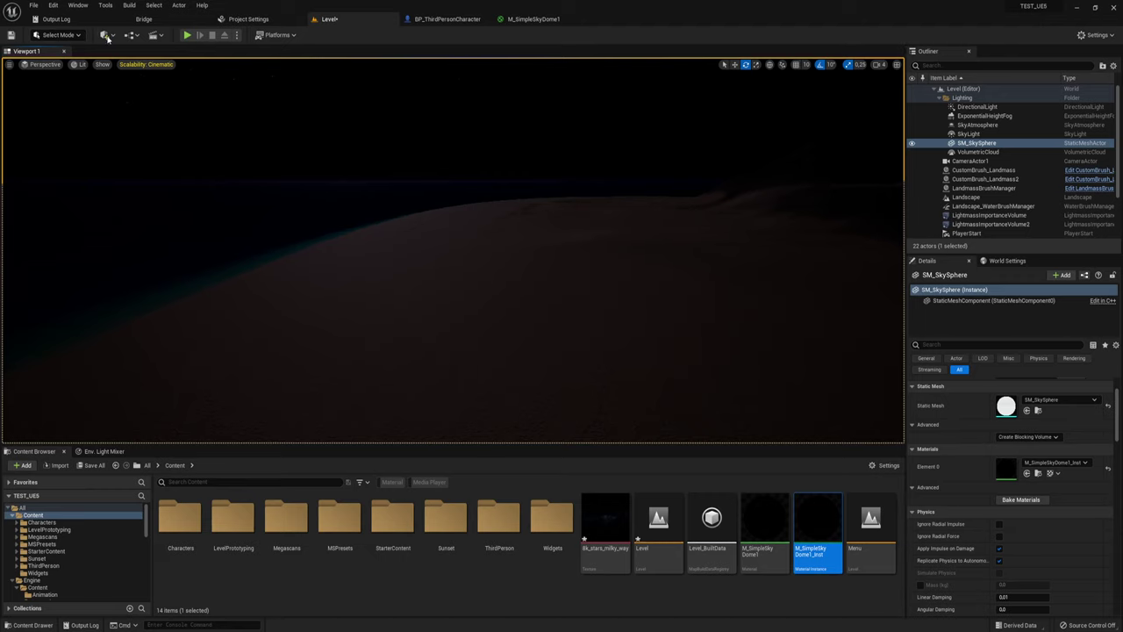
left_click(187, 35)
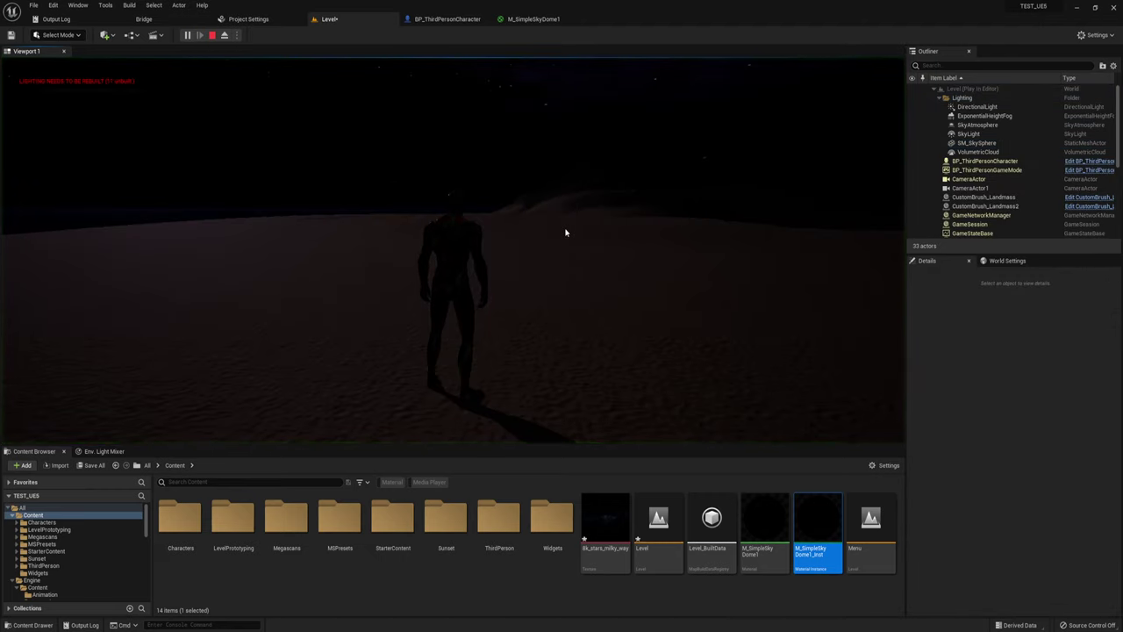
key("F11")
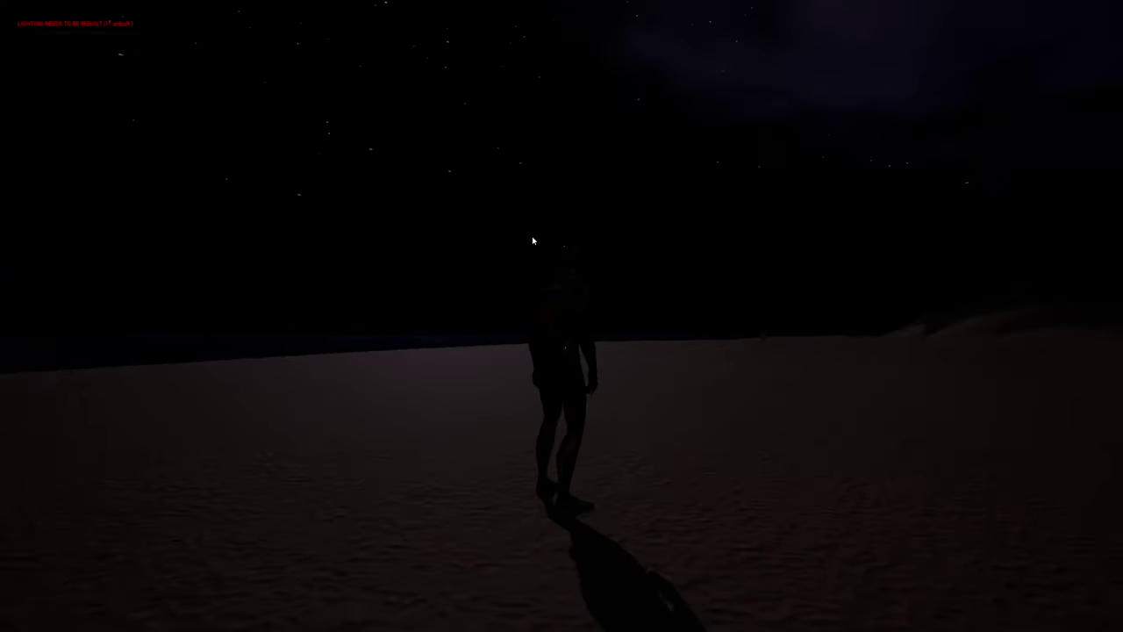
key("w")
left_click_drag(565, 277, 942, 304)
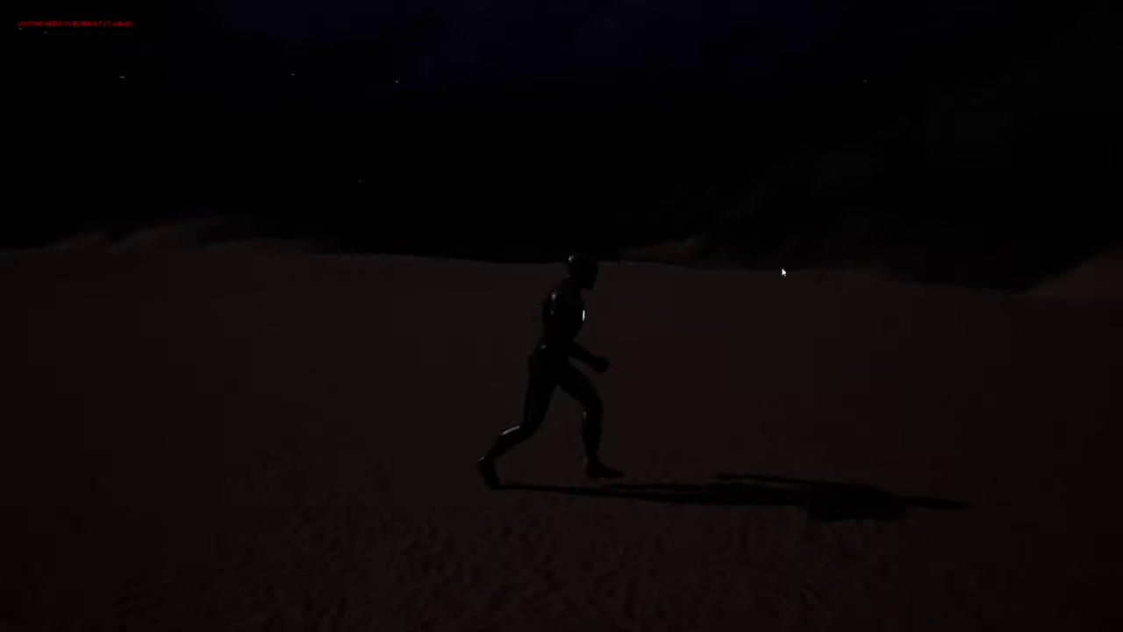
key("w")
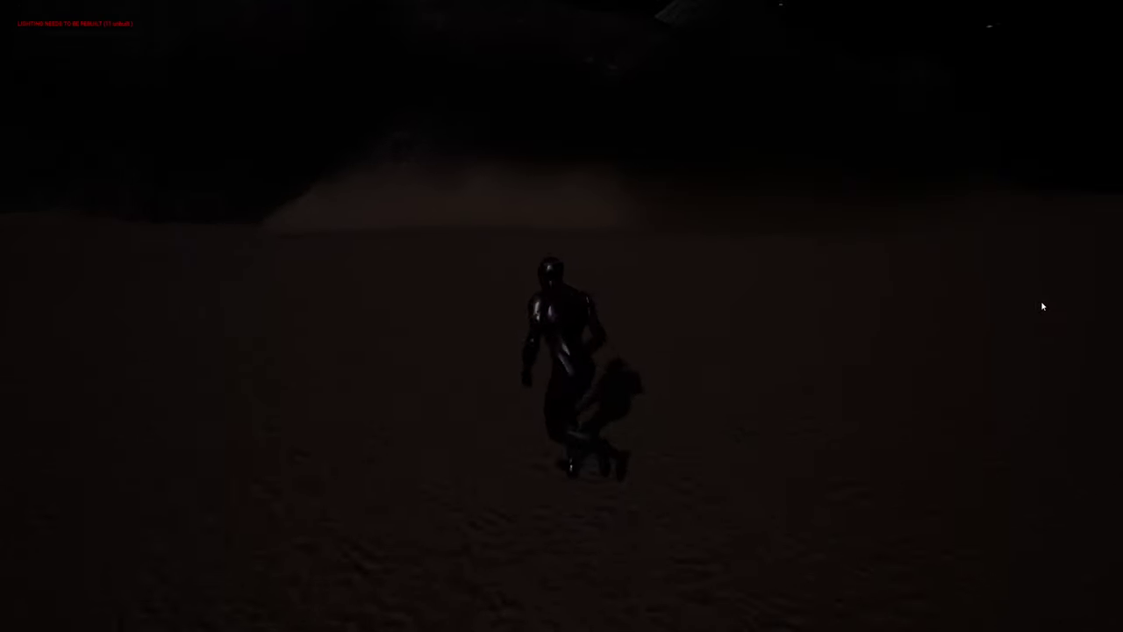
left_click_drag(942, 304, 639, 297)
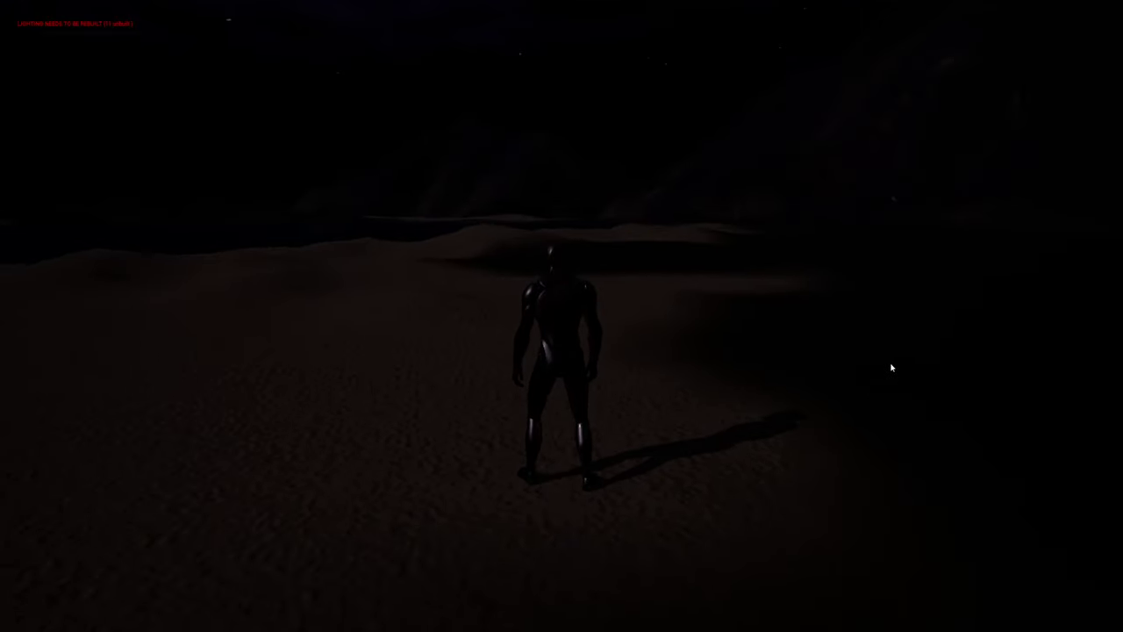
Switch on the character's light, view the moon, then leave full screen and stop playing.
key("f")
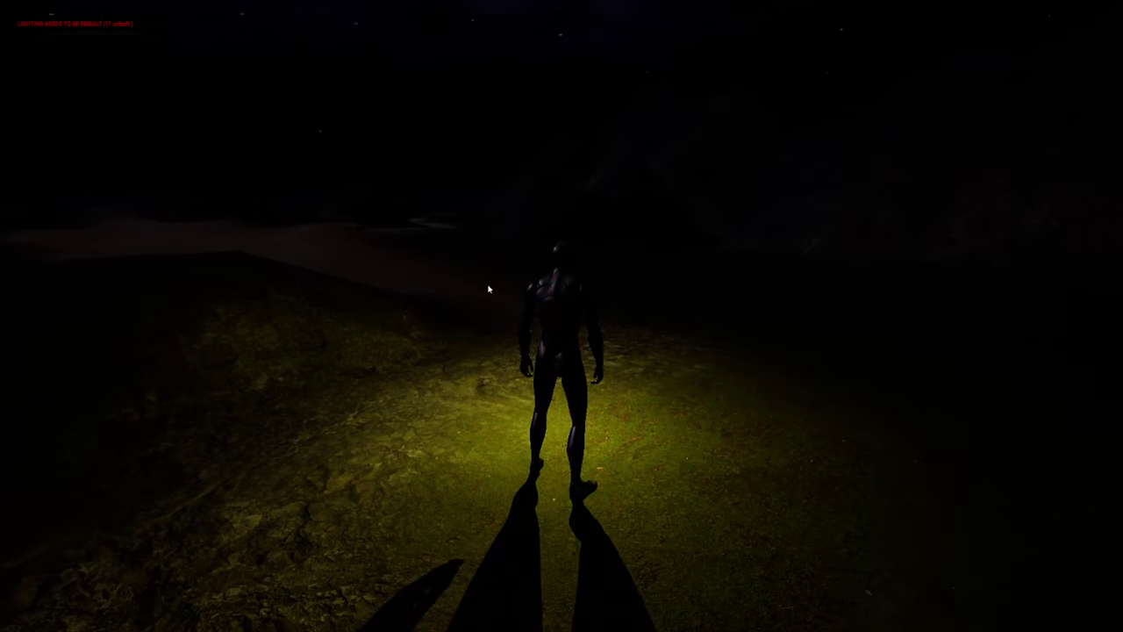
mouse_move(499, 294)
left_mouse_down()
mouse_move(268, 231)
mouse_move(511, 327)
left_mouse_up()
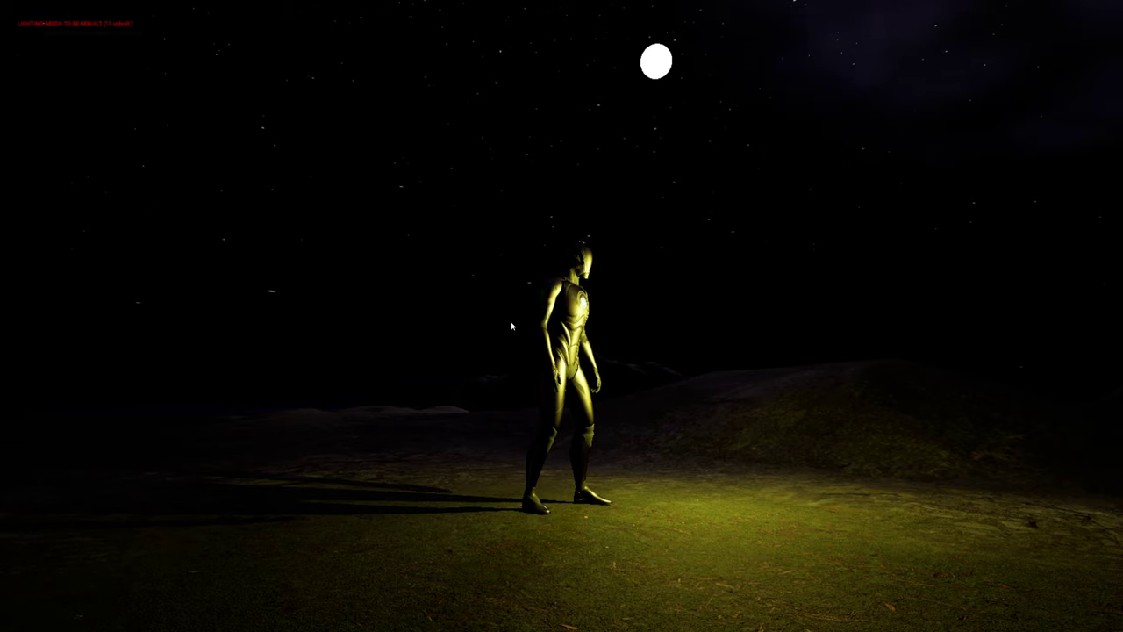
key("F11")
scroll(941, 191, "down", 1)
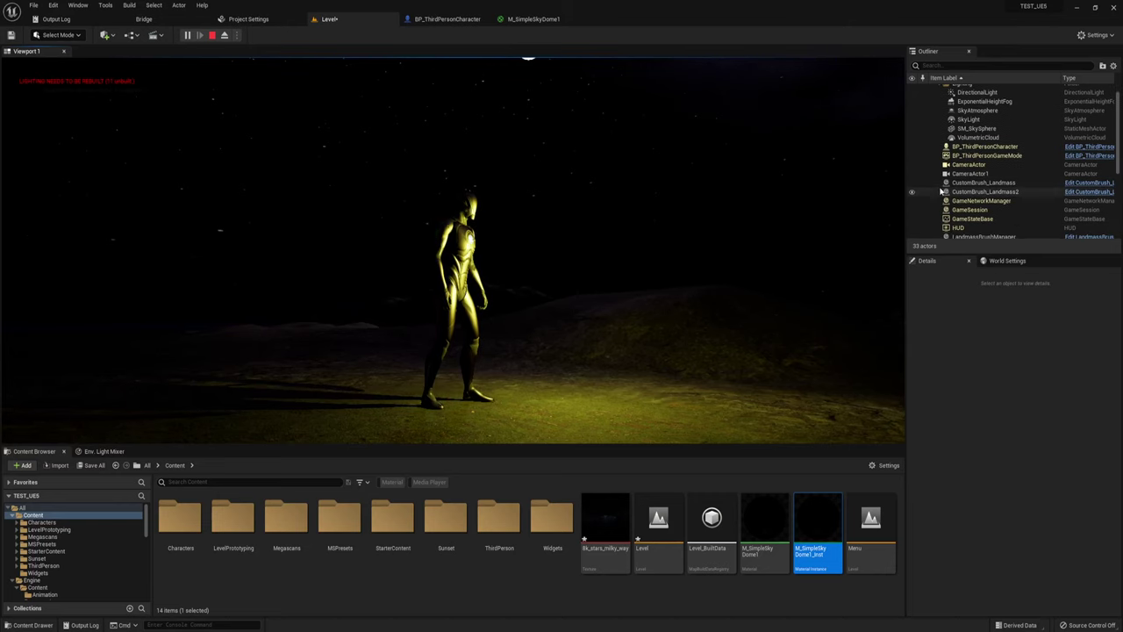
left_click(212, 36)
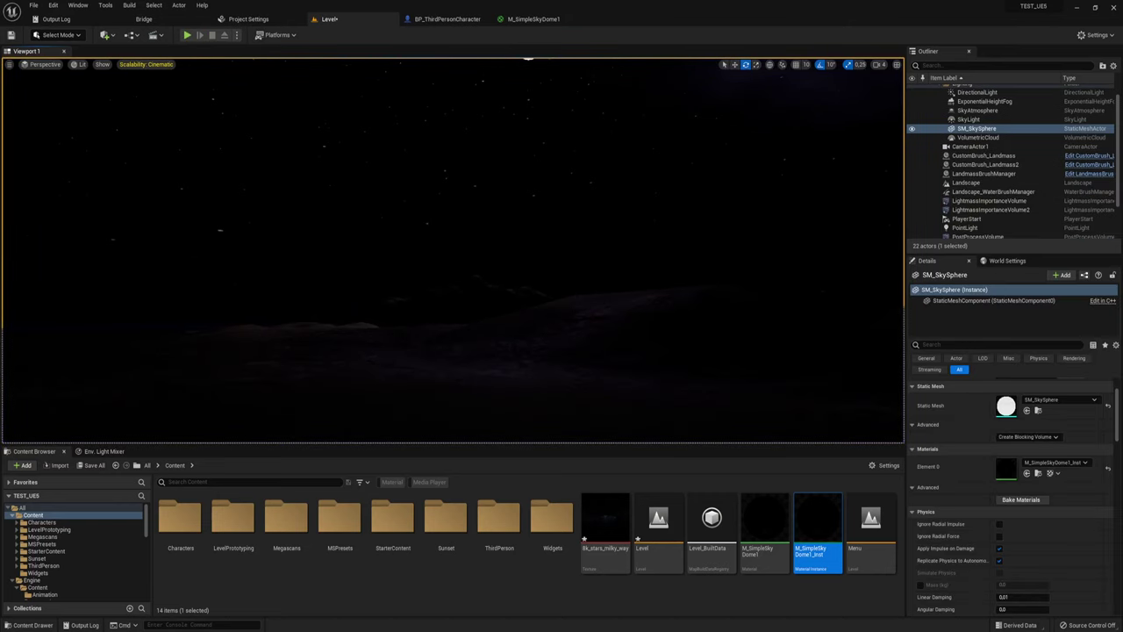
Raise the DirectionalLight's intensity from 0.3 to 0.6 lux.
left_click(965, 238)
mouse_move(453, 250)
right_mouse_down()
mouse_move(453, 351)
mouse_move(453, 263)
right_mouse_up()
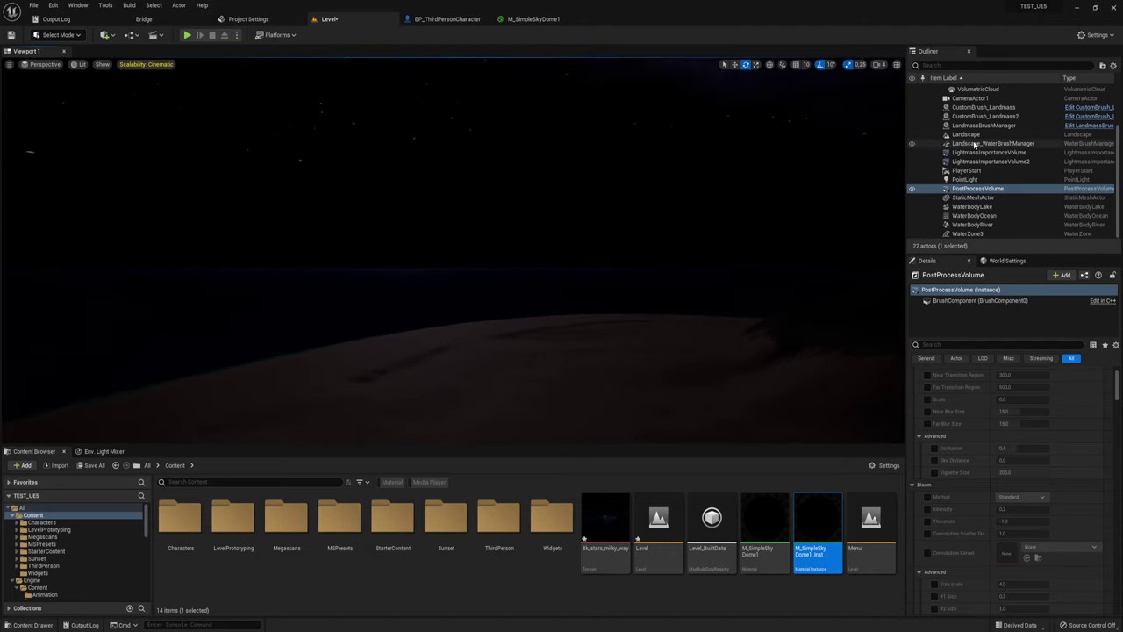
scroll(975, 146, "up", 3)
left_click(975, 106)
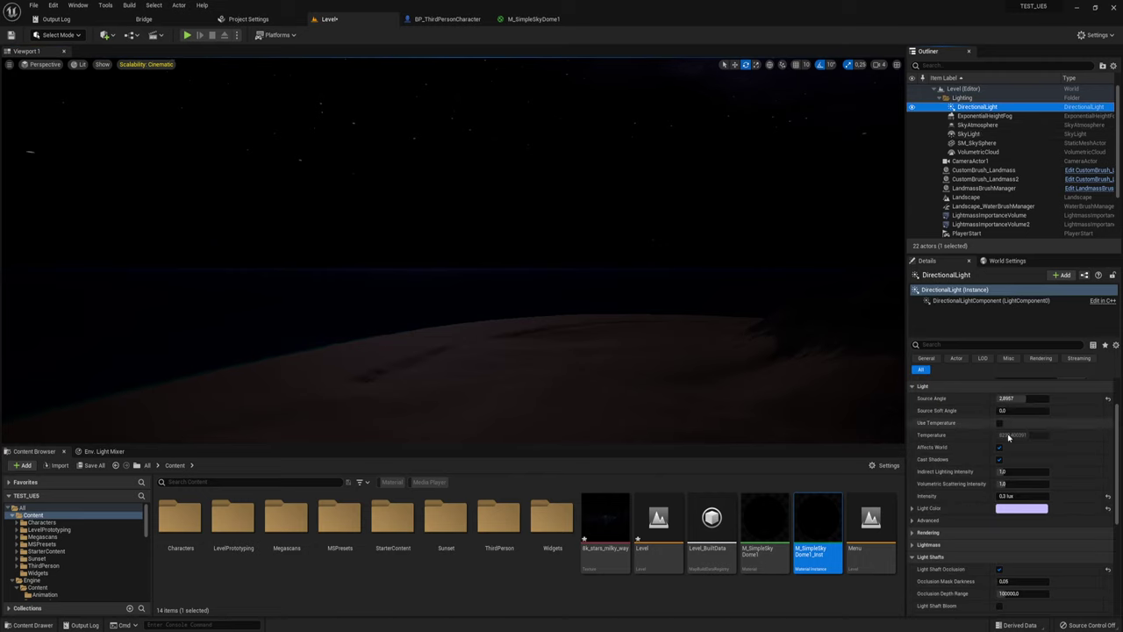
left_click(1007, 496)
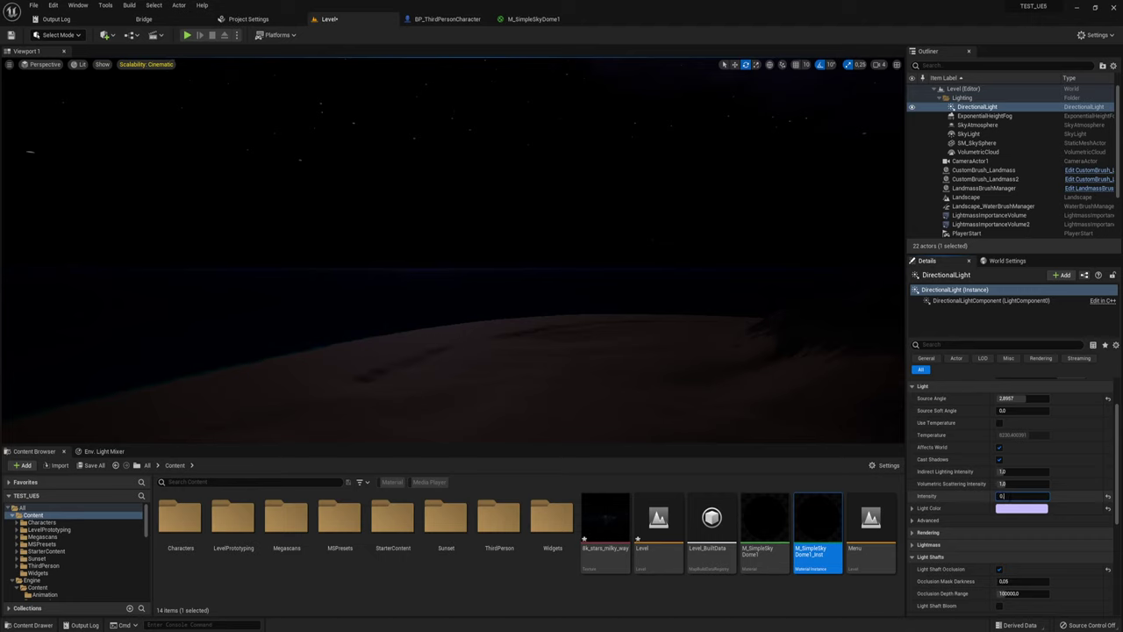
type("6")
key("Return")
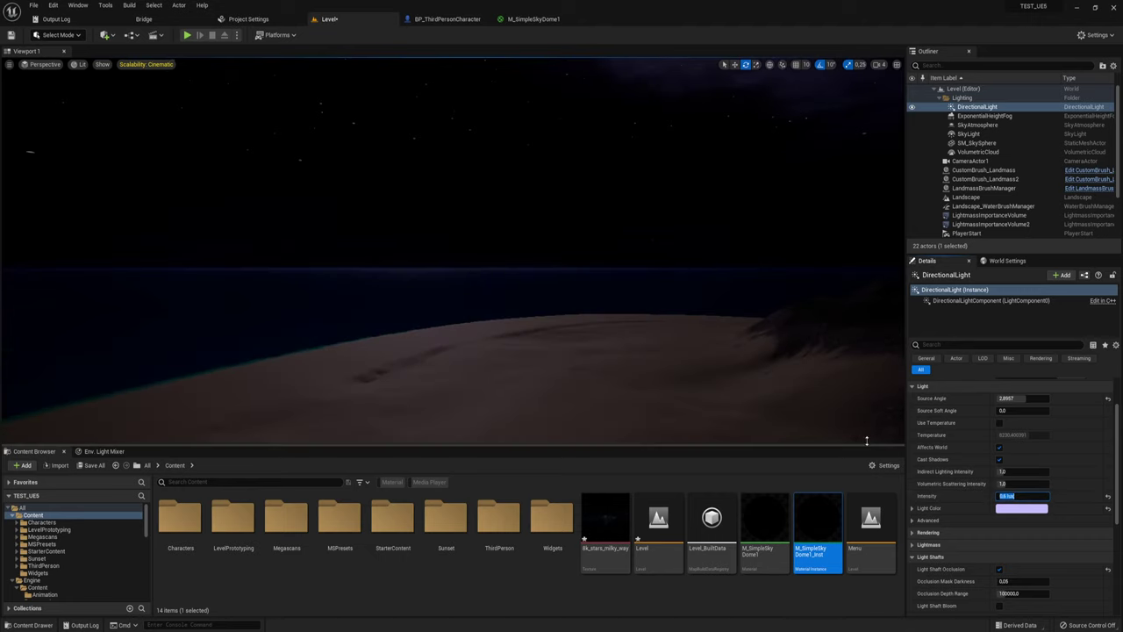
key("f")
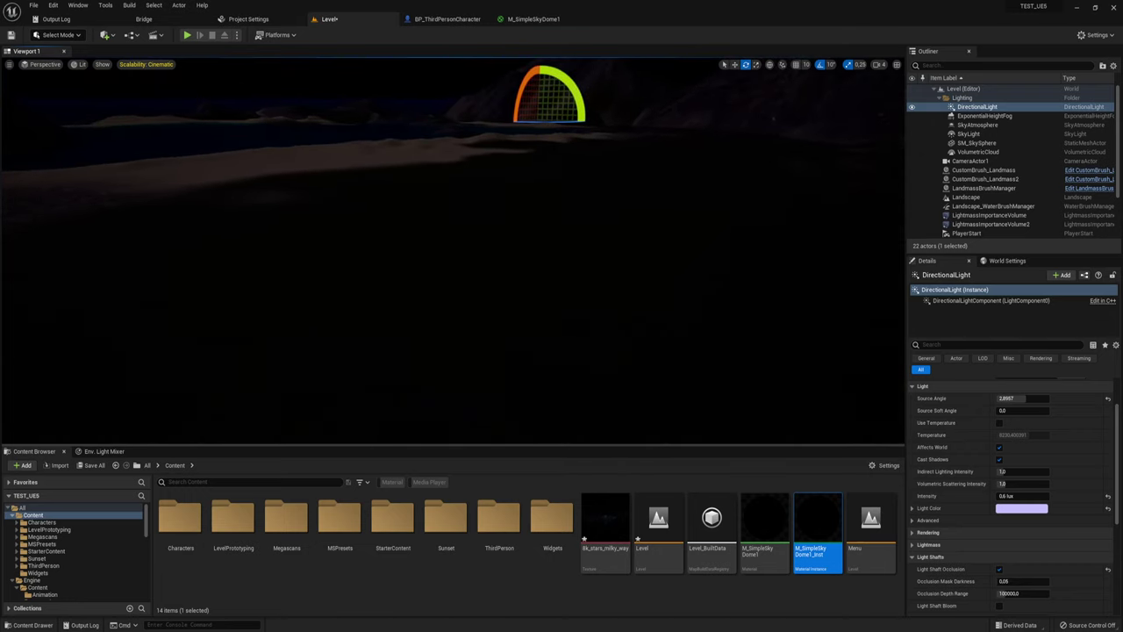
Lower the saturation of the directional light's pale lavender colour and apply it.
left_click(1013, 512)
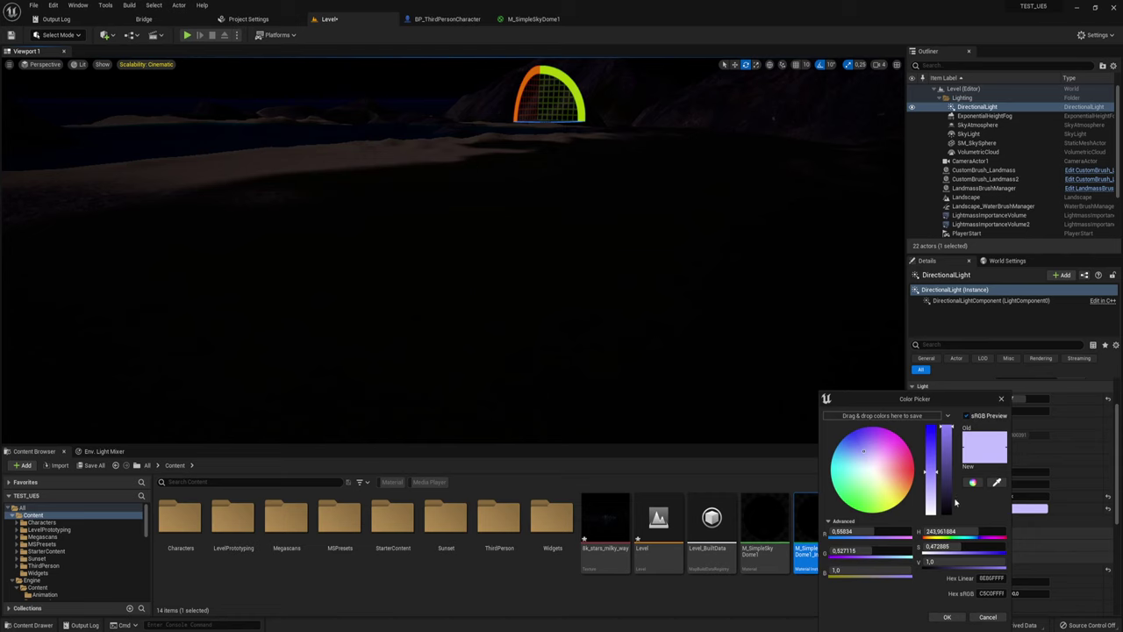
mouse_move(933, 477)
left_mouse_down()
mouse_move(930, 506)
mouse_move(933, 479)
left_mouse_up()
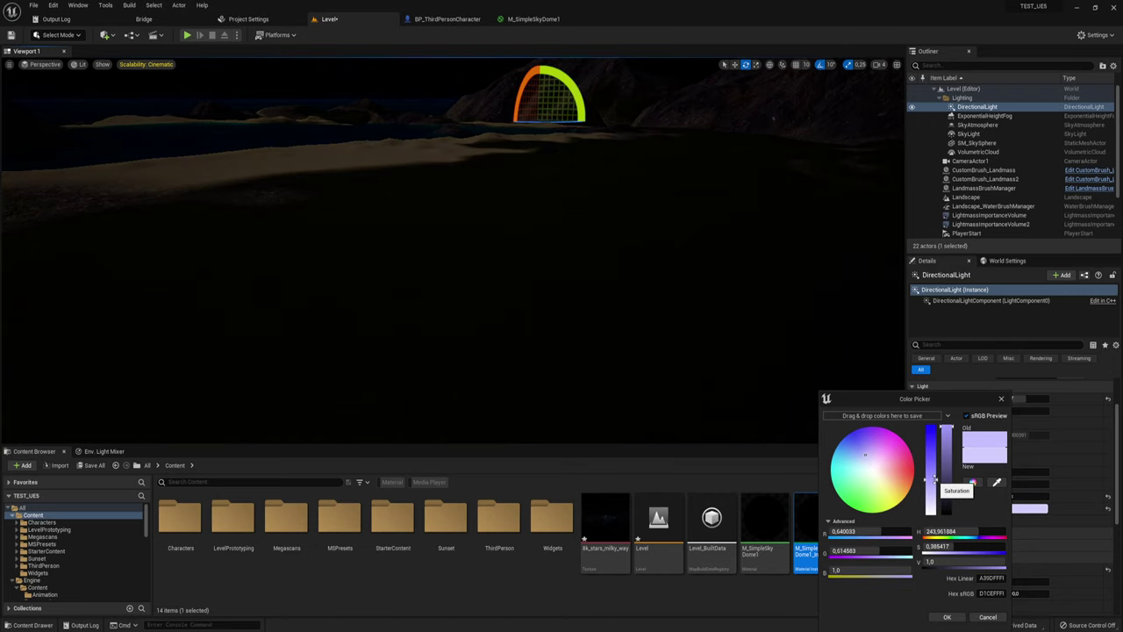
left_click(947, 617)
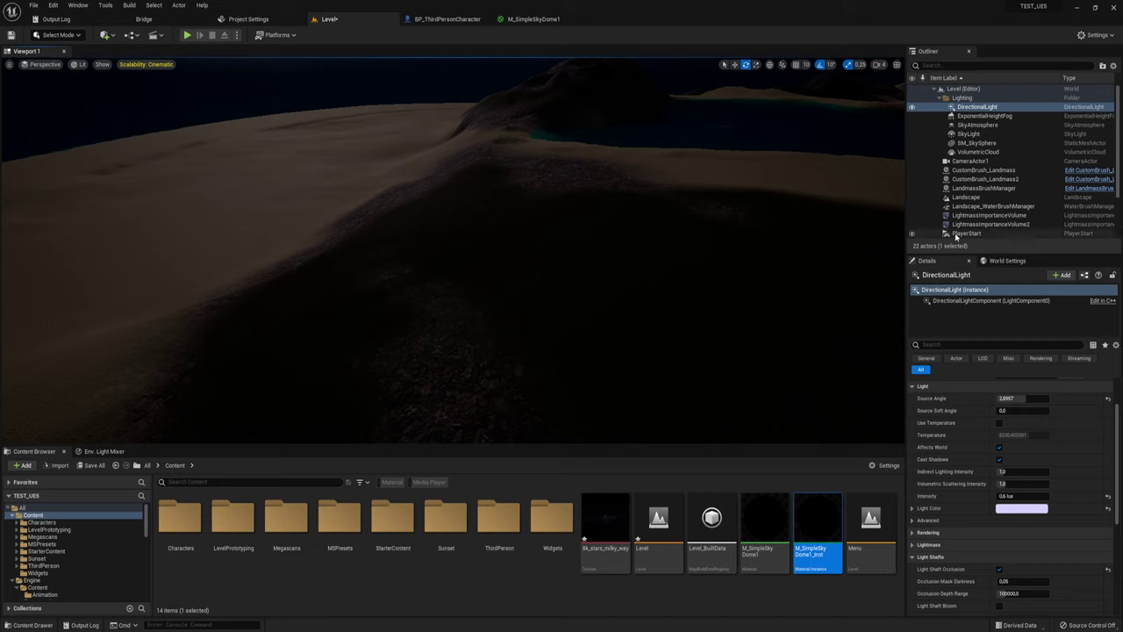
scroll(971, 228, "down", 3)
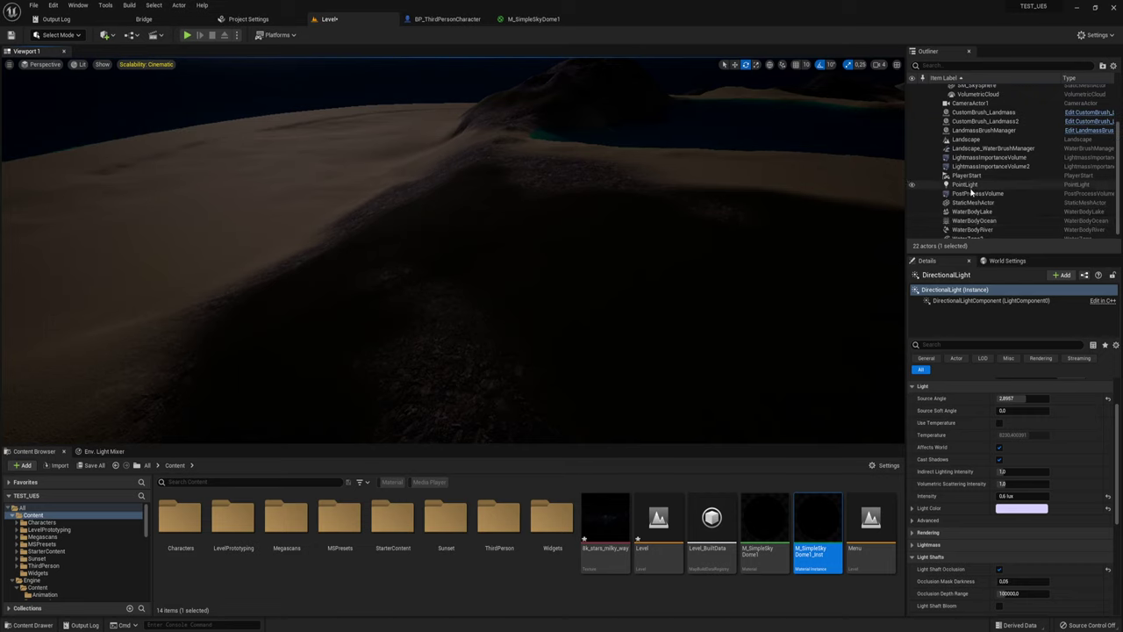
Select the PostProcessVolume and enable its Exposure Compensation override under Exposure.
left_click(976, 194)
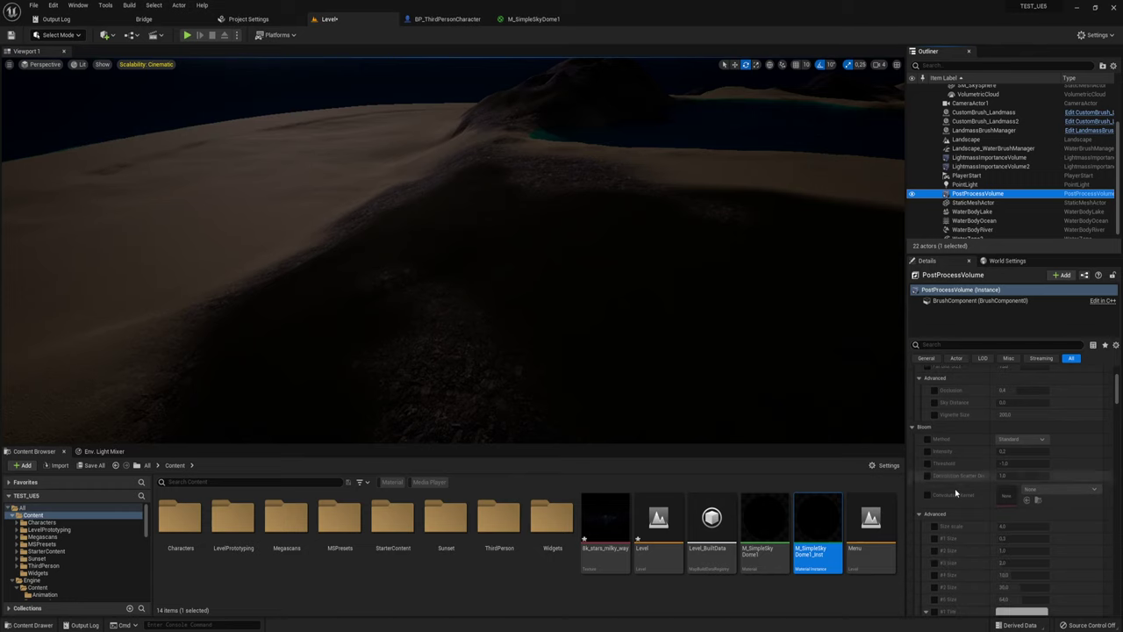
scroll(955, 491, "down", 2)
scroll(956, 493, "up", 2)
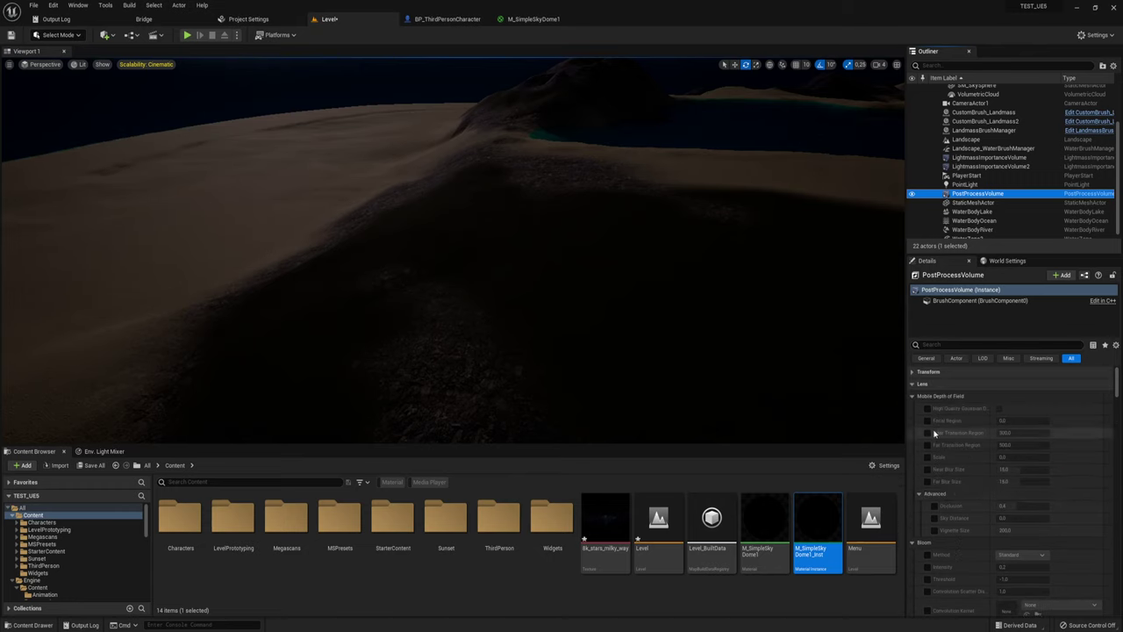
left_click(912, 396)
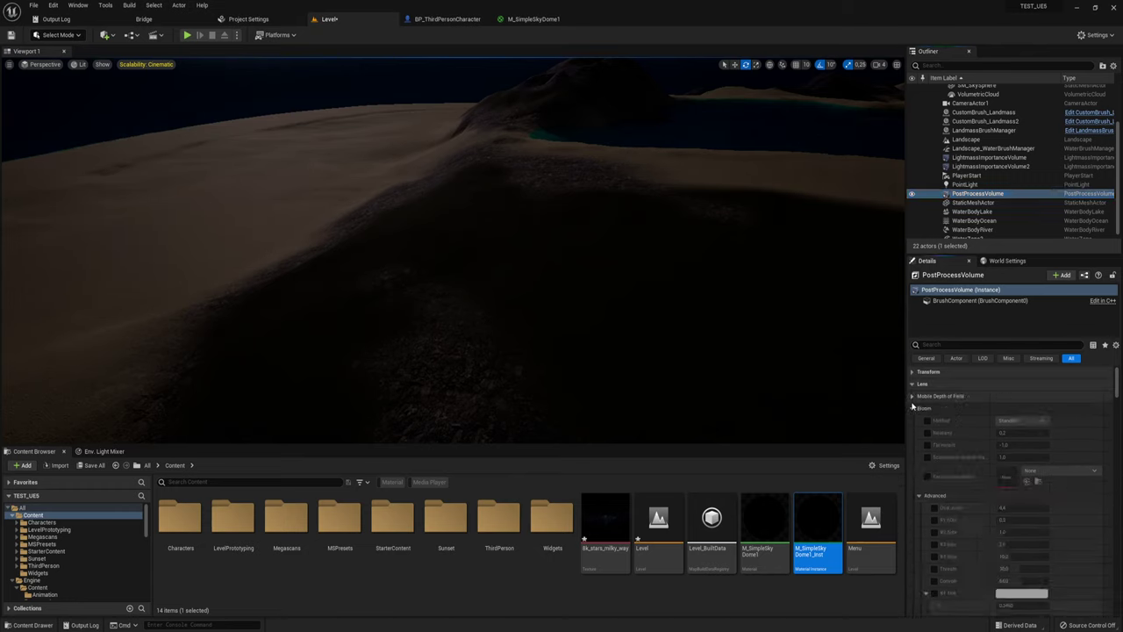
left_click(913, 408)
left_click(913, 420)
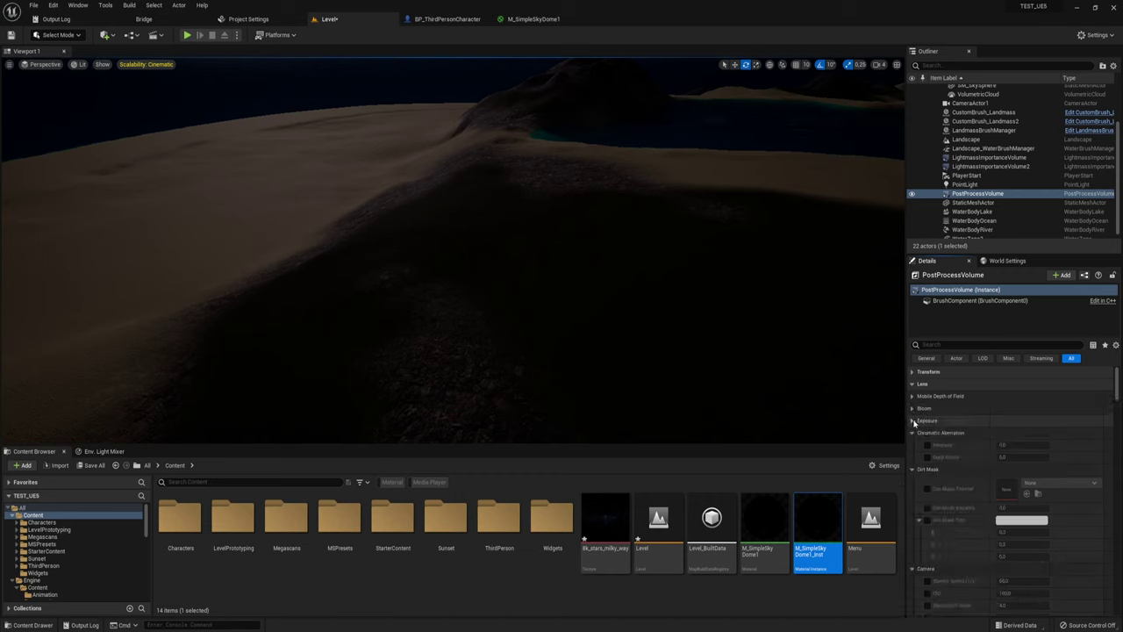
left_click(913, 421)
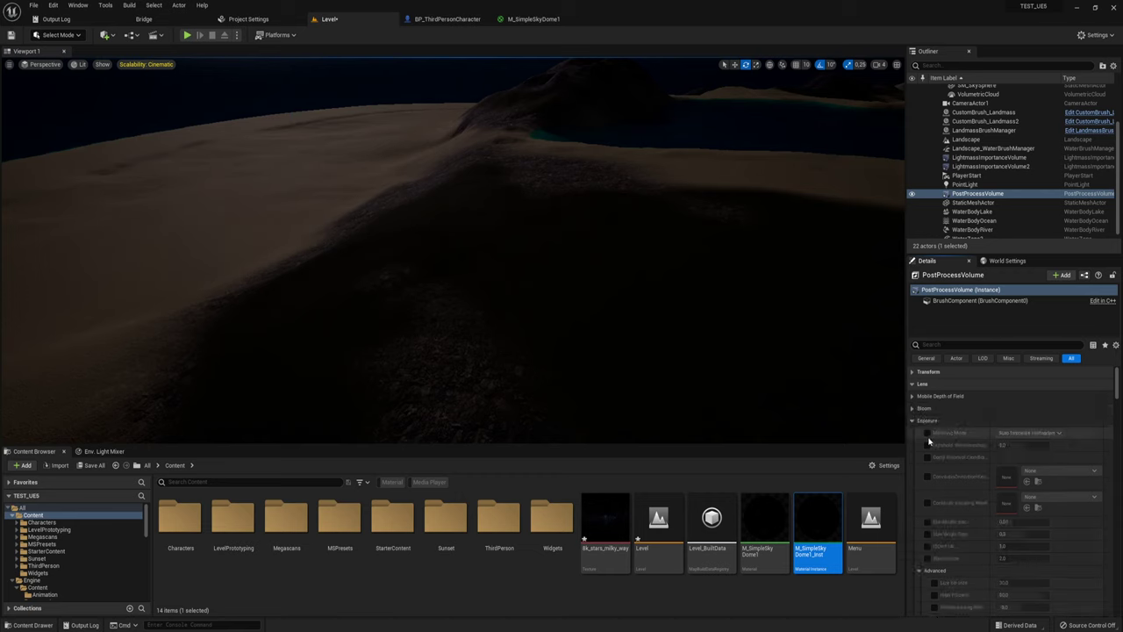
left_click(927, 445)
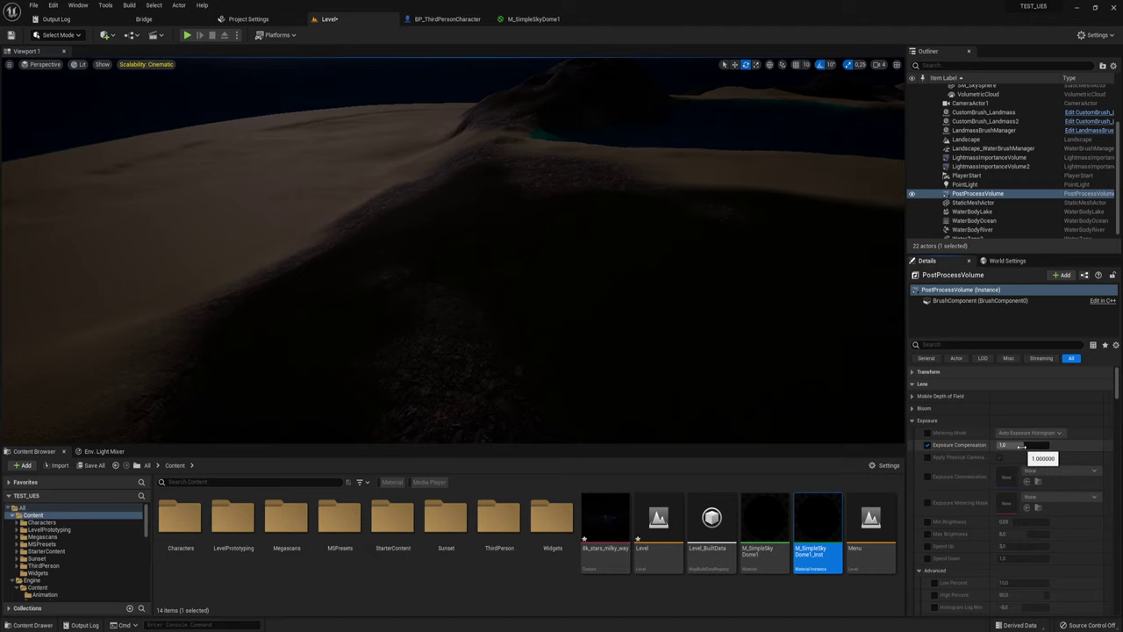
Tune exposure compensation between -0.44 and about 7 while checking sky and dunes, settling on 3.88.
left_click_drag(1021, 447, 1001, 447)
mouse_move(439, 264)
right_mouse_down()
mouse_move(439, 176)
mouse_move(438, 263)
right_mouse_up()
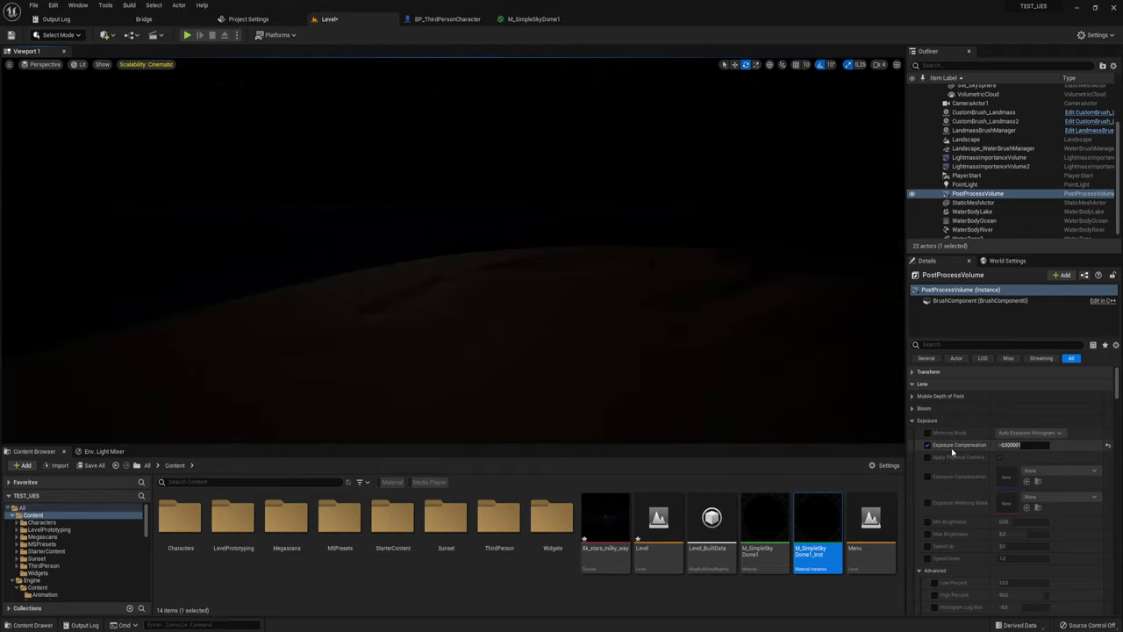
mouse_move(1009, 446)
left_mouse_down()
mouse_move(1053, 445)
mouse_move(1027, 446)
left_mouse_up()
mouse_move(602, 328)
right_mouse_down()
mouse_move(562, 351)
mouse_move(602, 331)
right_mouse_up()
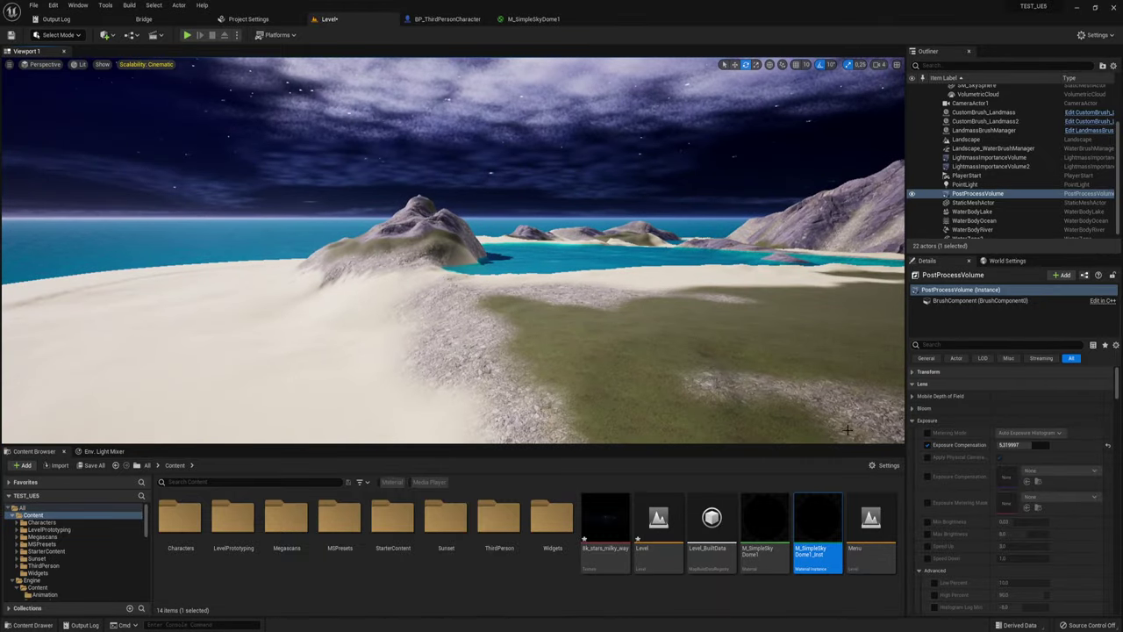
left_click_drag(1040, 445, 1000, 445)
right_click_drag(601, 331, 601, 330)
right_click_drag(890, 394, 889, 394)
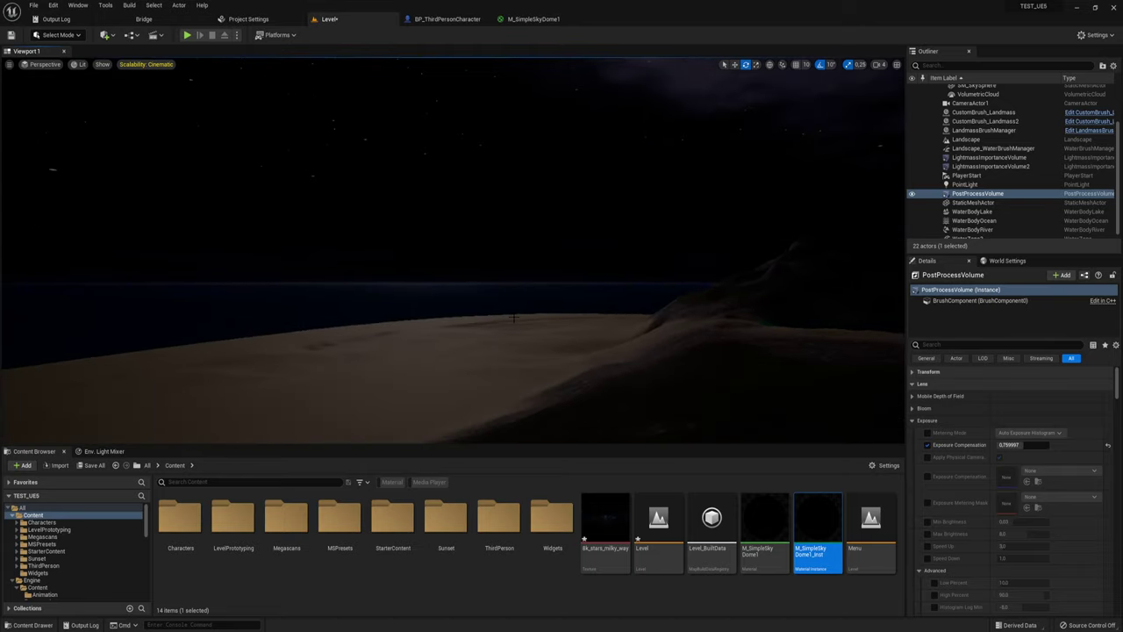
right_click_drag(515, 318, 515, 318)
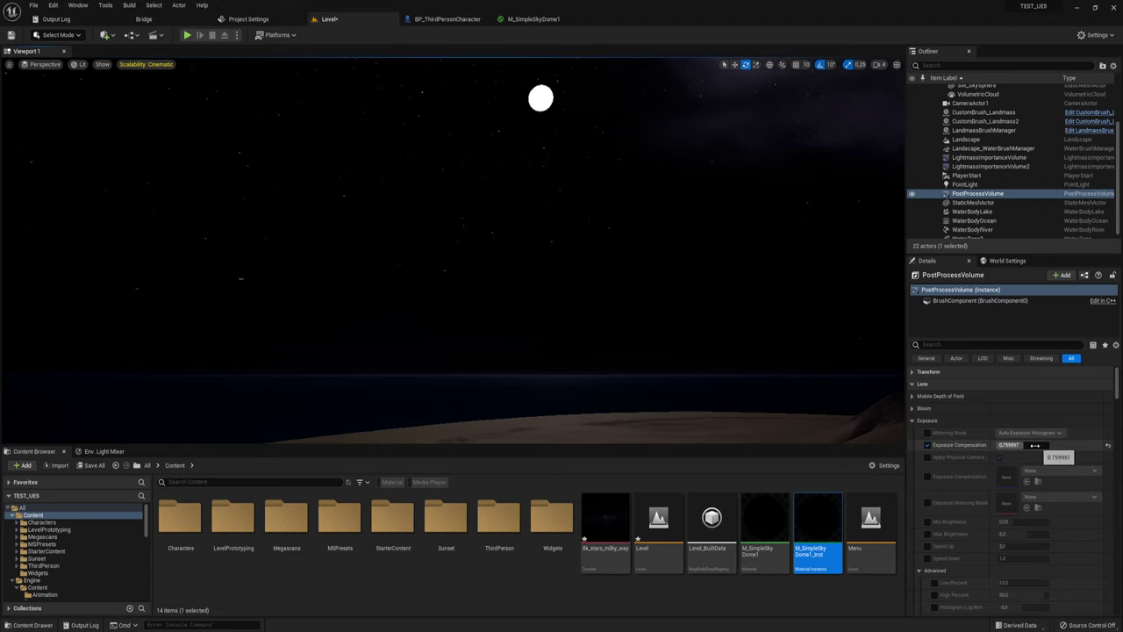
left_click_drag(1009, 445, 1044, 445)
right_click_drag(640, 347, 633, 345)
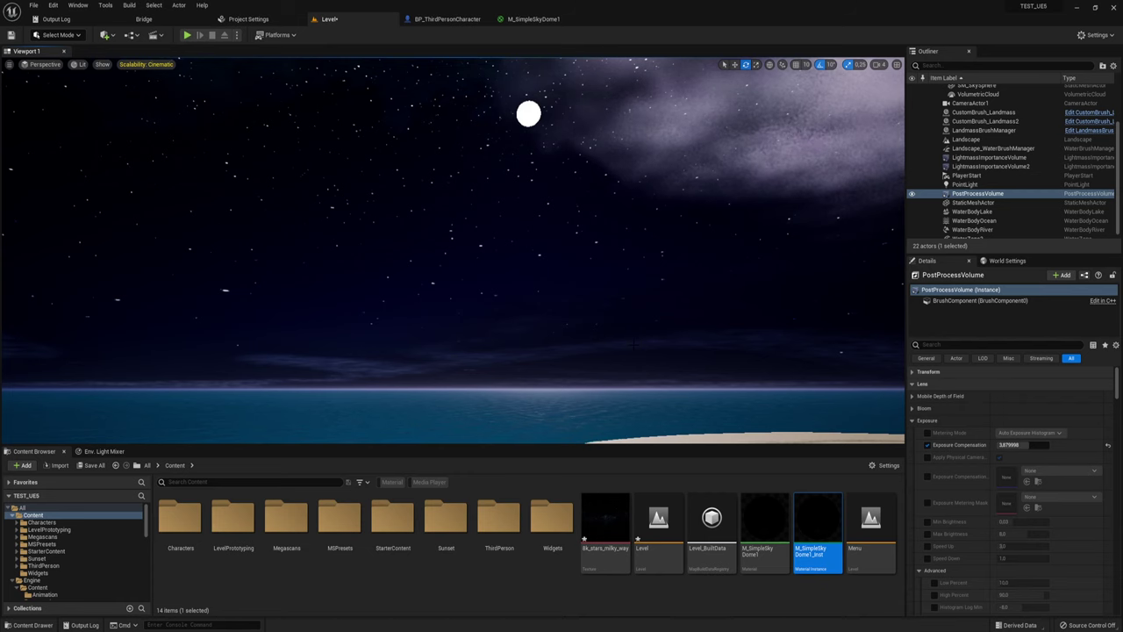